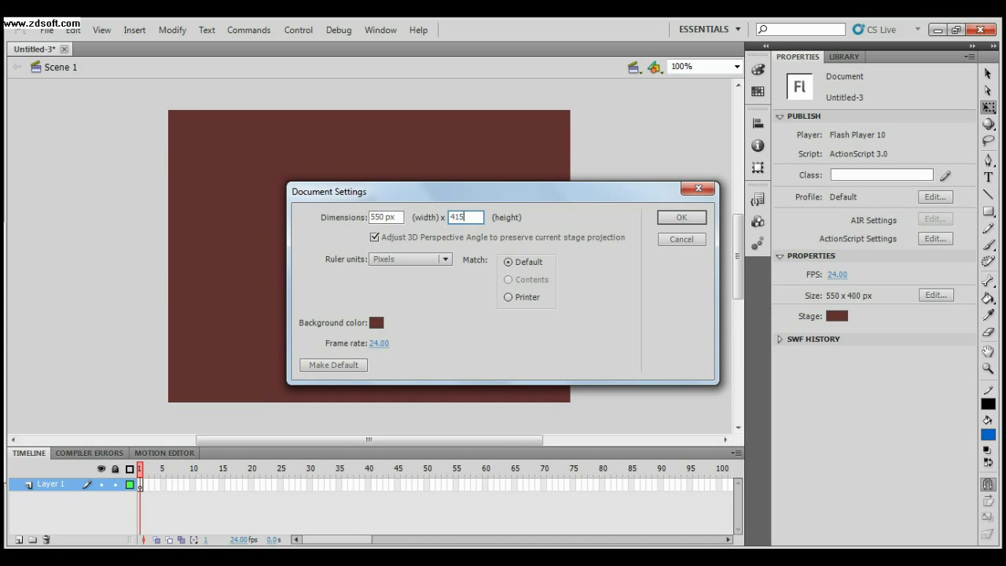
# Step: Apply the 550 x 415 px document size and import the four pictures, including valentine2.jpg and wwwonlinerws01we9.jpg, into the library
pyautogui.click(681, 218)
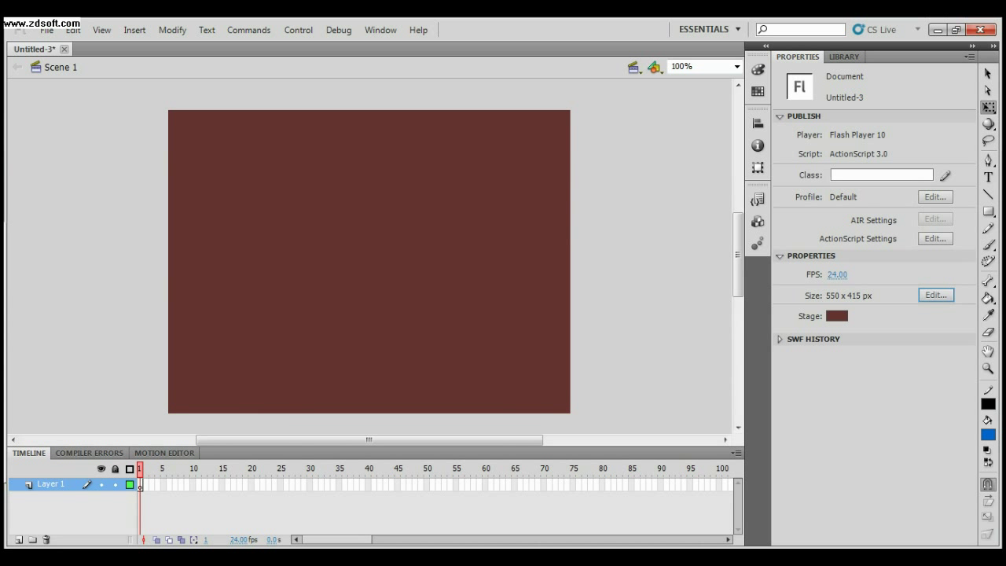
pyautogui.click(47, 30)
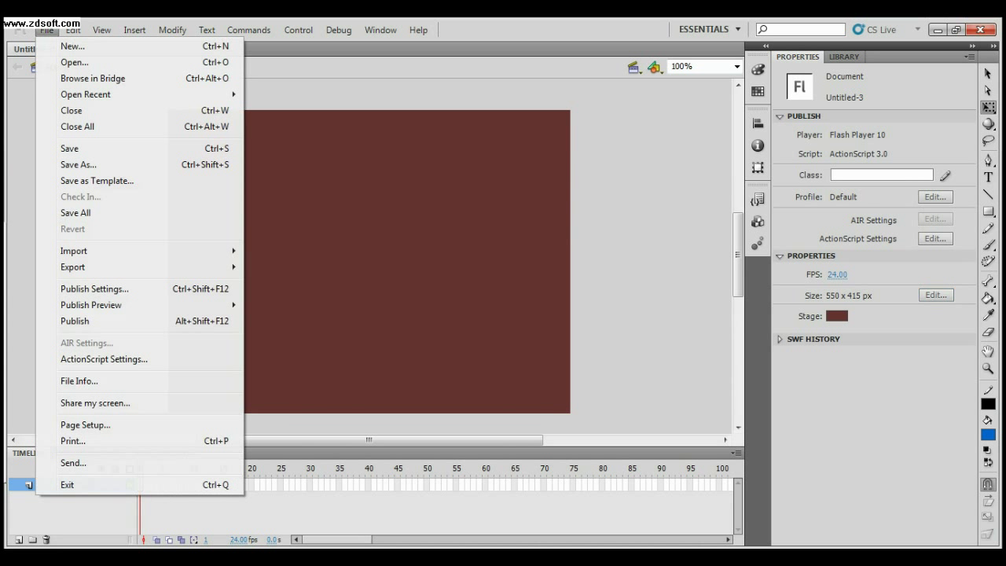
pyautogui.moveTo(118, 251)
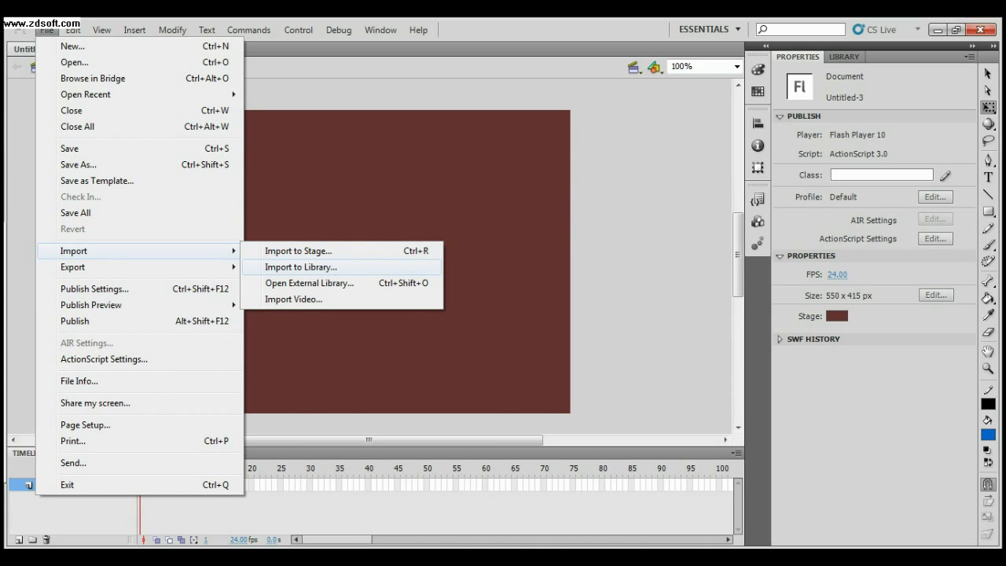
pyautogui.click(301, 267)
pyautogui.moveTo(723, 262); pyautogui.dragTo(386, 194)
pyautogui.press('Return')
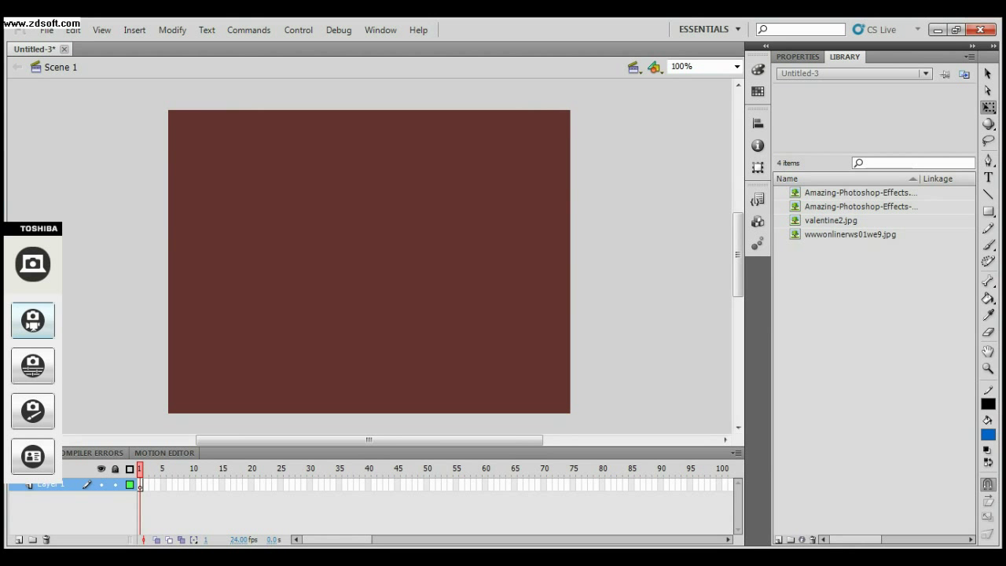
# Step: Place the seascape picture from the library on the stage and set its size to 114 x 86
pyautogui.moveTo(859, 193); pyautogui.dragTo(426, 207)
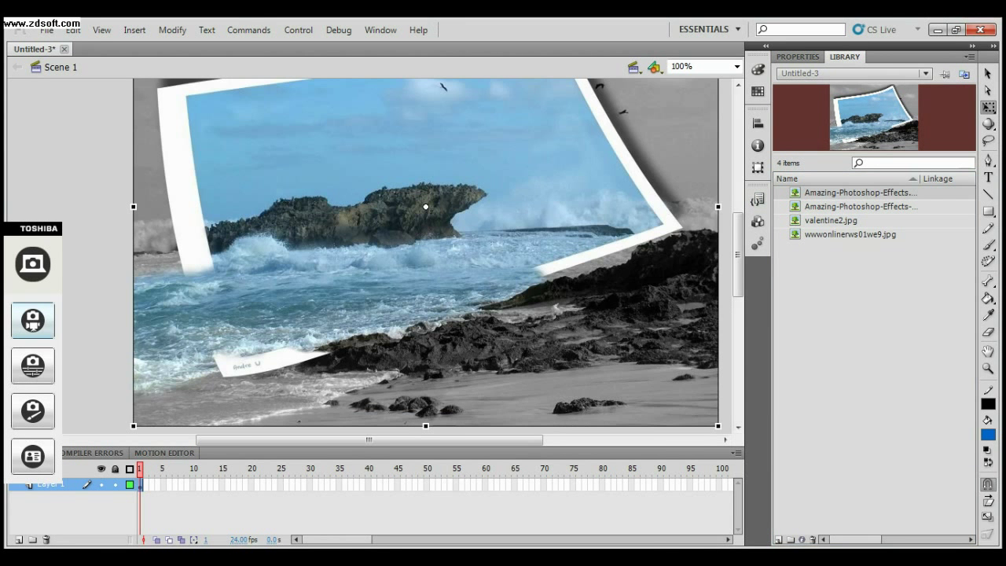
pyautogui.rightClick(464, 236)
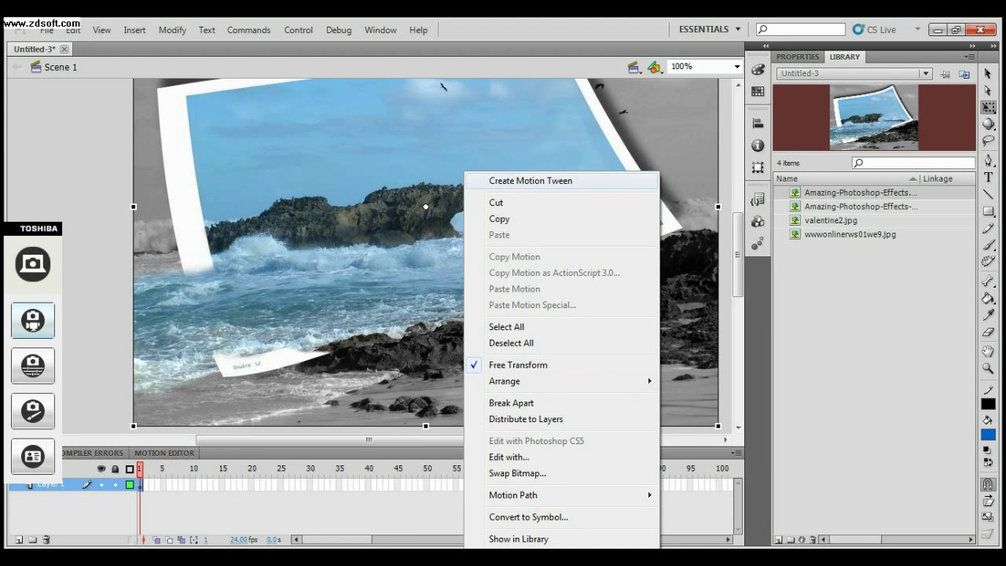
pyautogui.click(510, 181)
pyautogui.click(798, 57)
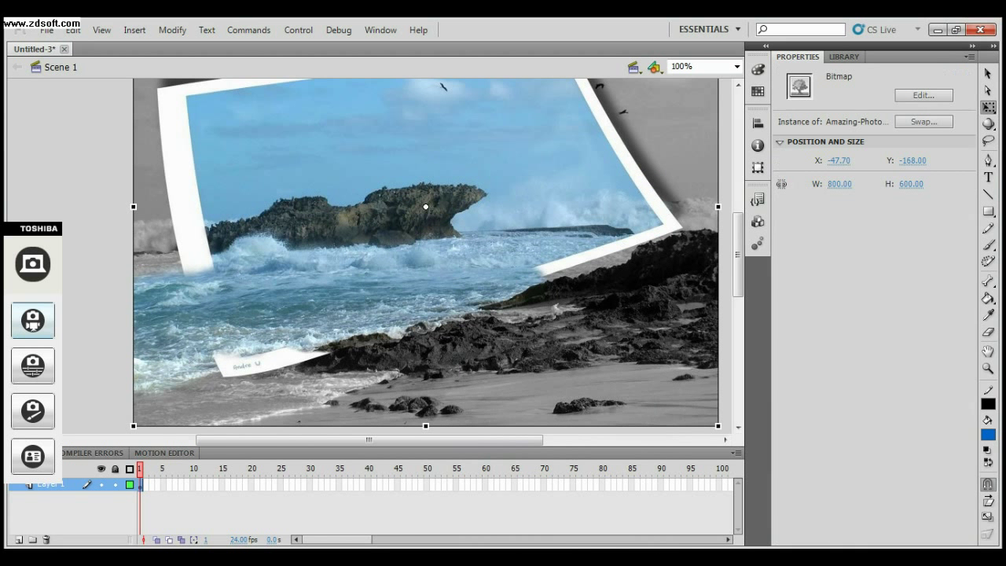
pyautogui.click(839, 184)
pyautogui.moveTo(843, 184); pyautogui.dragTo(827, 184)
pyautogui.write('114')
pyautogui.press('Tab')
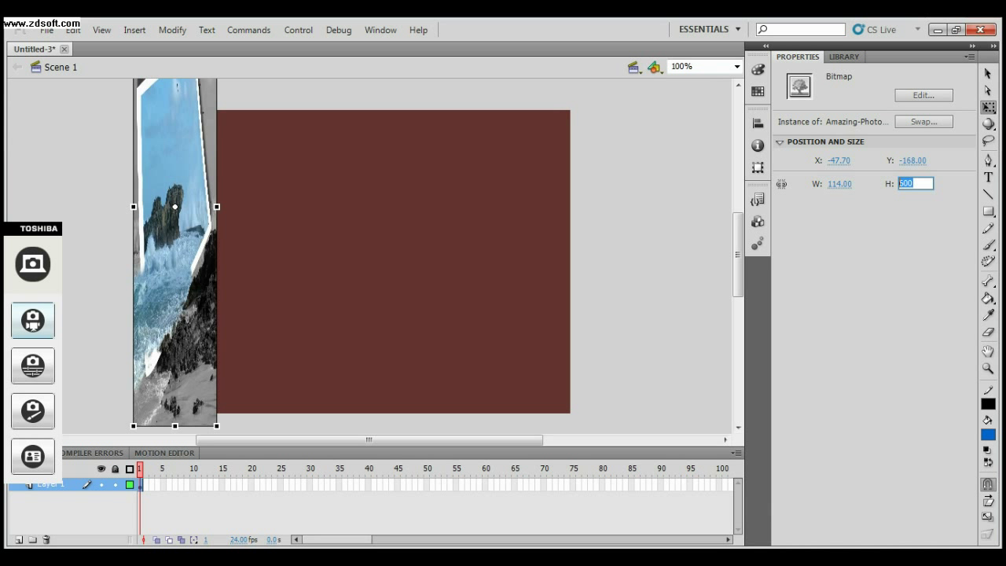
pyautogui.write('86')
pyautogui.press('Return')
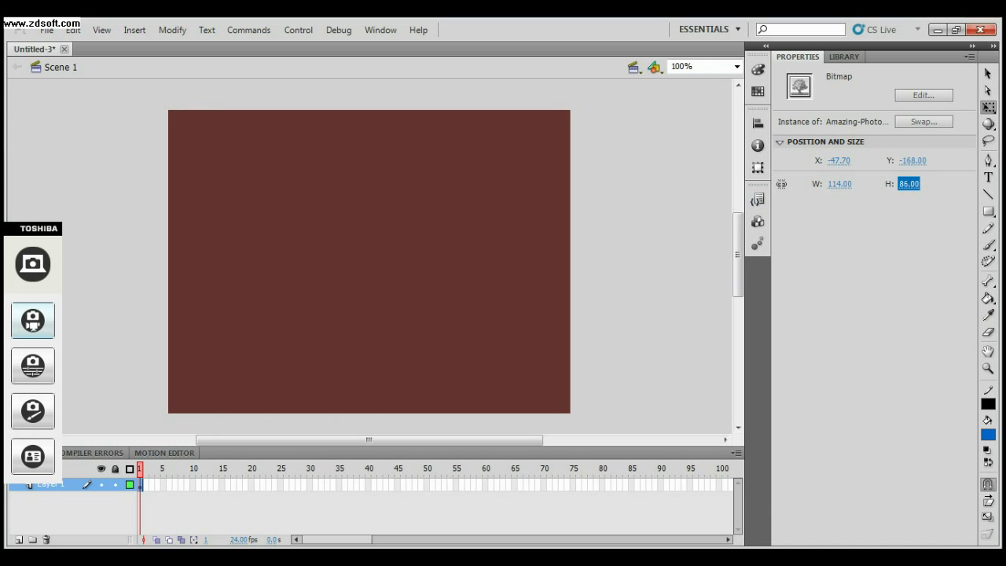
# Step: Move the seascape picture into the stage's upper-left corner, at about X 11, Y 10
pyautogui.click(369, 262)
pyautogui.scroll(5, 368, 261)
pyautogui.scroll(-3, 368, 261)
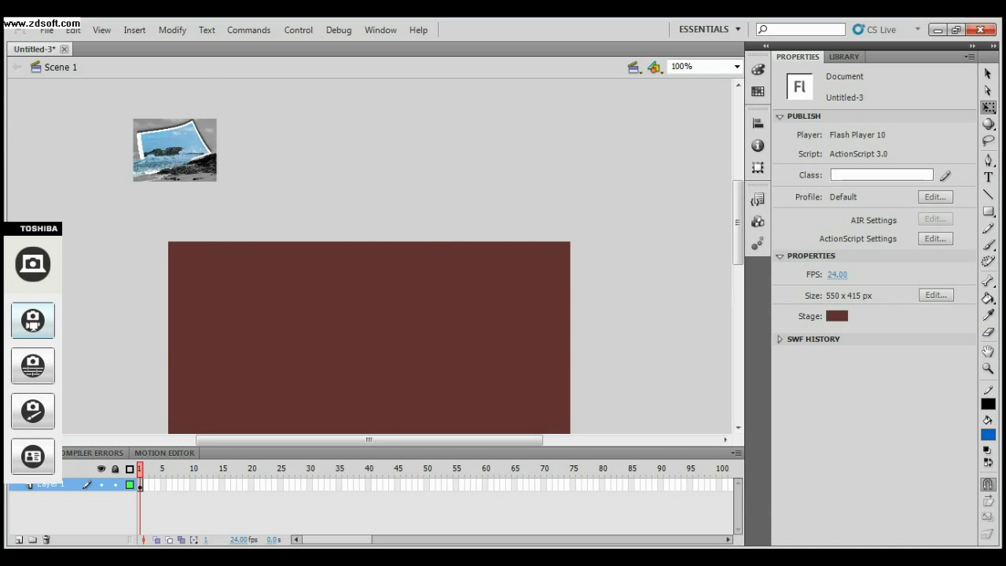
pyautogui.moveTo(174, 149); pyautogui.dragTo(218, 281)
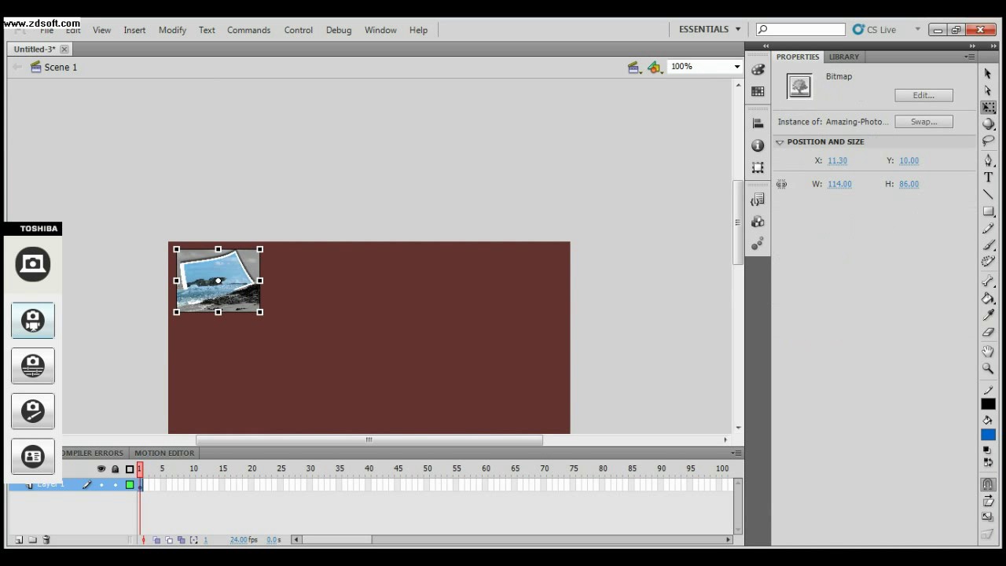
pyautogui.press('Escape')
pyautogui.scroll(-3, 369, 260)
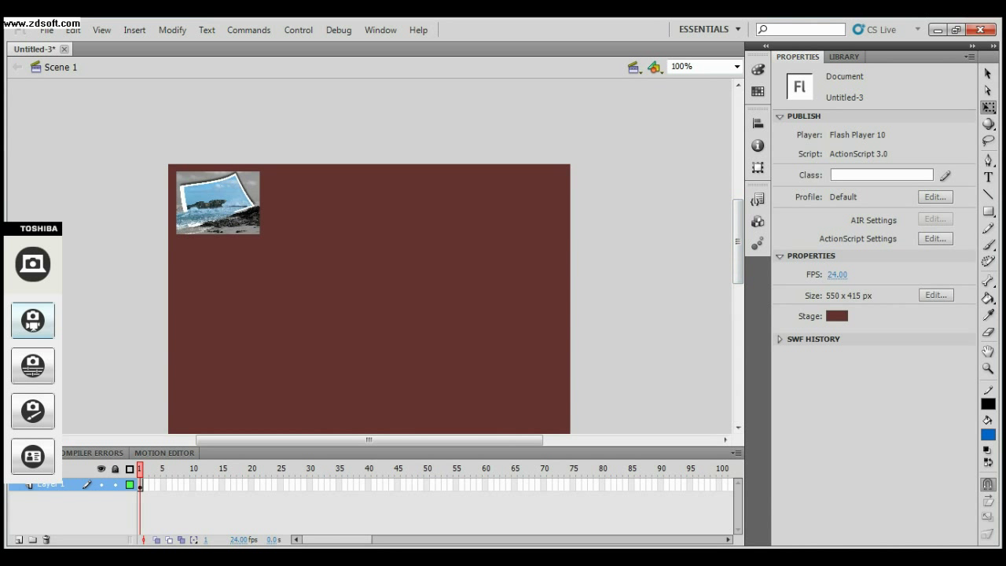
# Step: Place the forest road picture from the library on the stage and set its size to 114 x 86
pyautogui.click(844, 57)
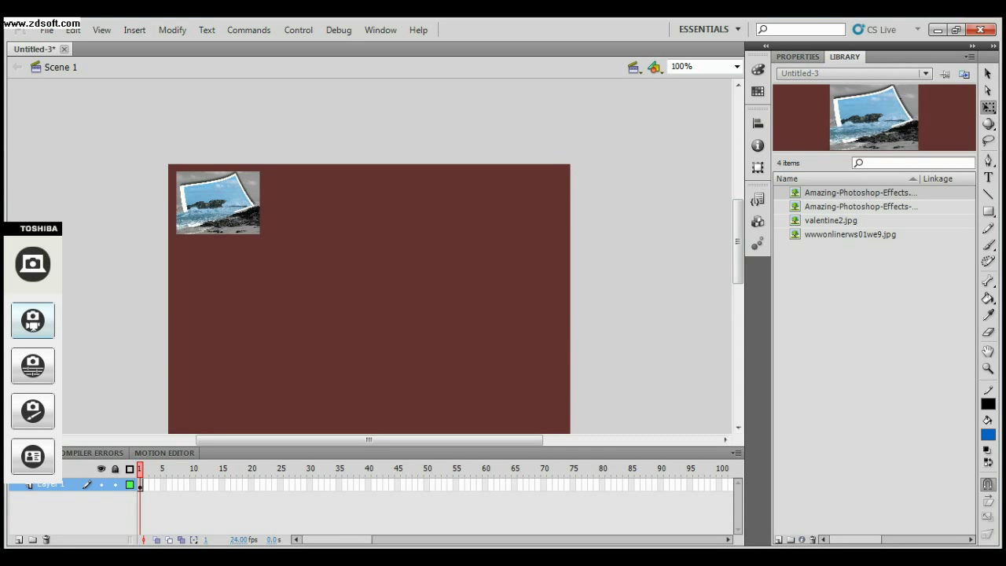
pyautogui.moveTo(860, 207); pyautogui.dragTo(501, 221)
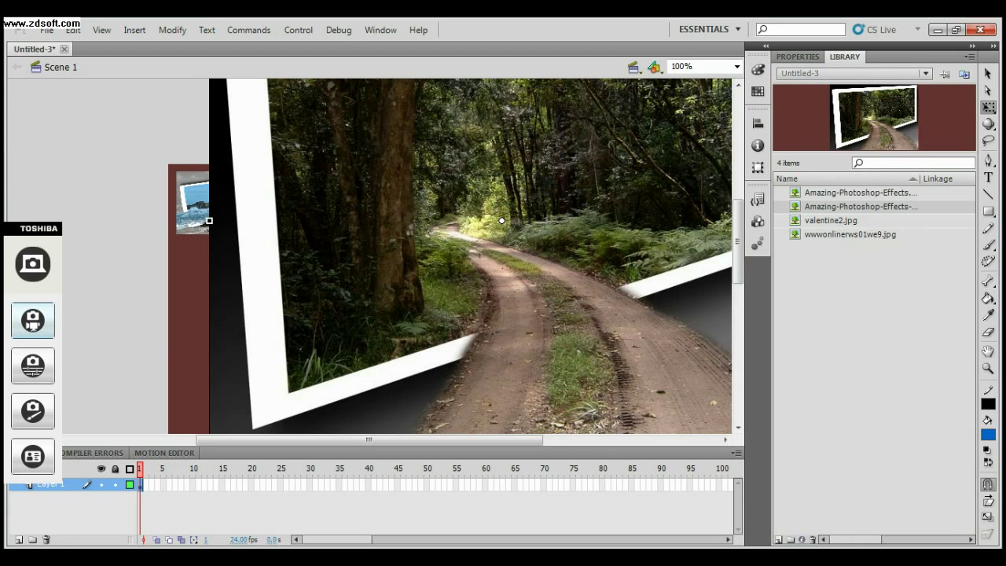
pyautogui.click(798, 56)
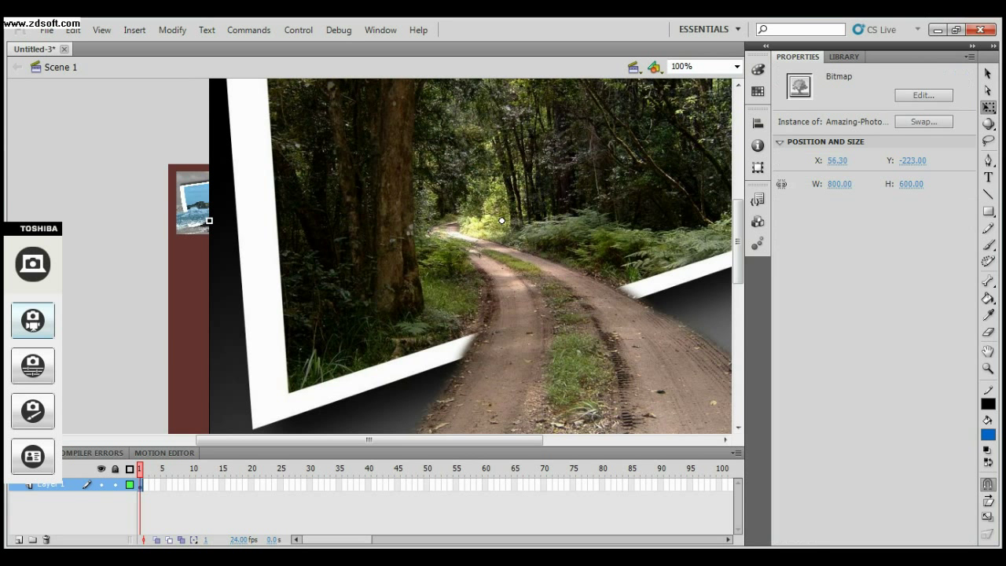
pyautogui.click(840, 184)
pyautogui.moveTo(842, 184); pyautogui.dragTo(828, 183)
pyautogui.write('114')
pyautogui.press('Tab')
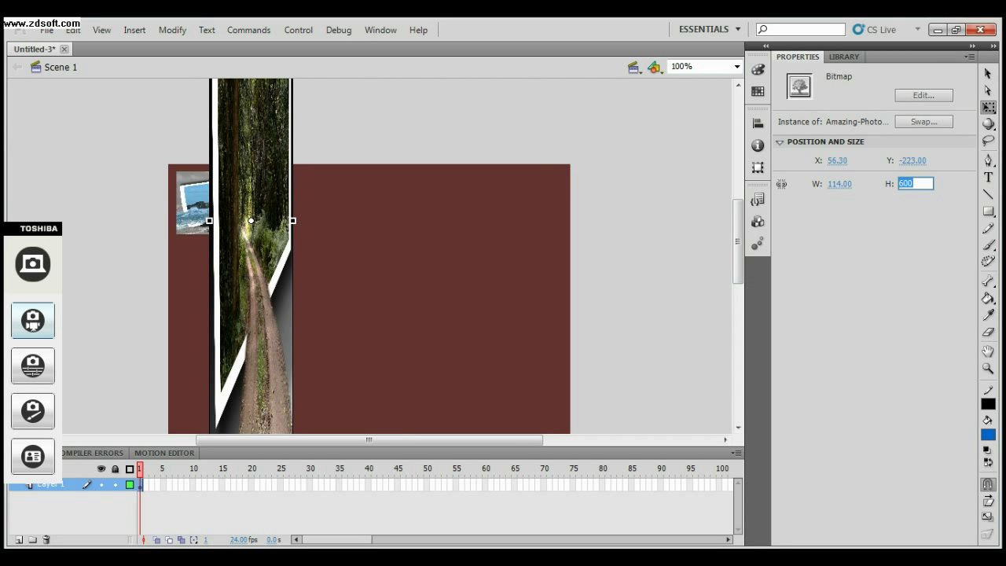
pyautogui.write('86')
pyautogui.press('Return')
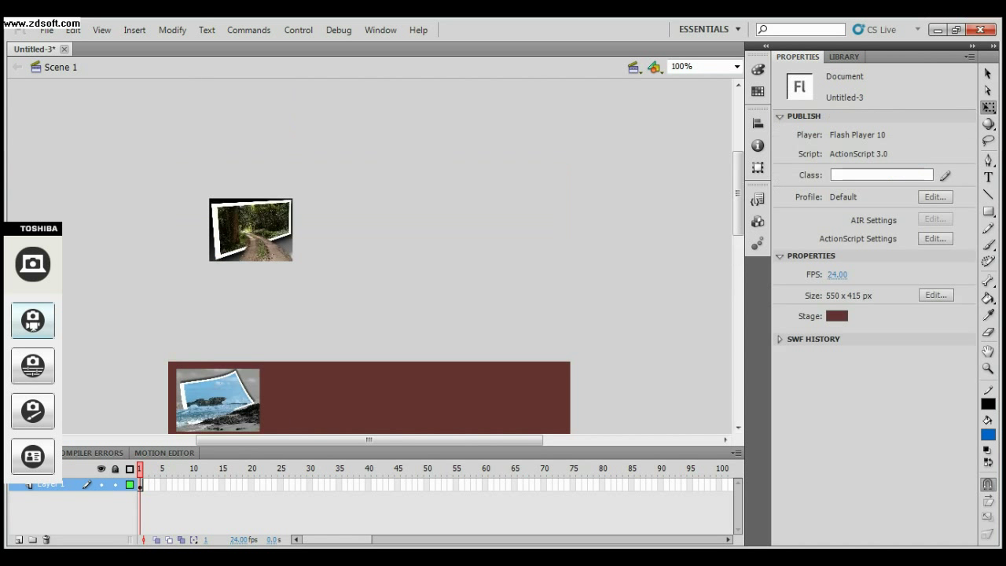
# Step: Move the forest road picture just below the seascape, aligned with its left edge
pyautogui.scroll(-3, 370, 299)
pyautogui.moveTo(251, 103); pyautogui.dragTo(218, 341)
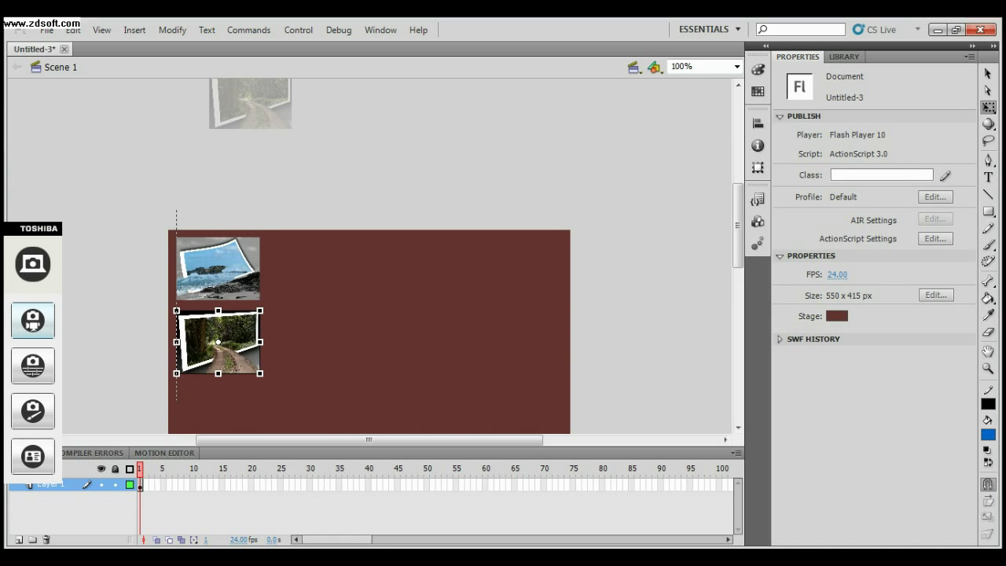
pyautogui.moveTo(218, 341); pyautogui.dragTo(217, 340)
pyautogui.click(354, 331)
pyautogui.scroll(2, 353, 330)
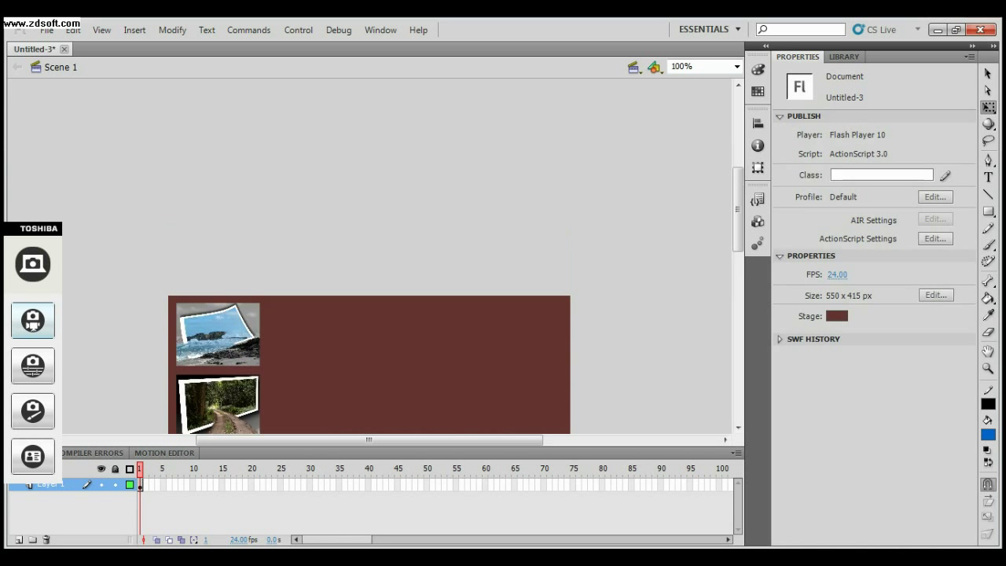
# Step: Place valentine2.jpg from the library on the stage and set its size to 114 x 86
pyautogui.click(844, 56)
pyautogui.click(831, 221)
pyautogui.moveTo(830, 220); pyautogui.dragTo(431, 285)
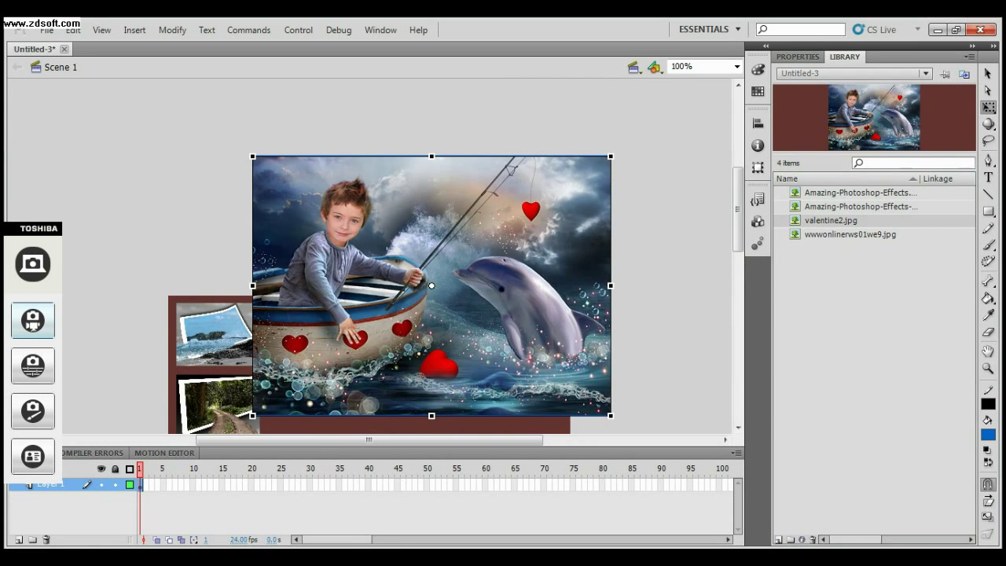
pyautogui.click(798, 57)
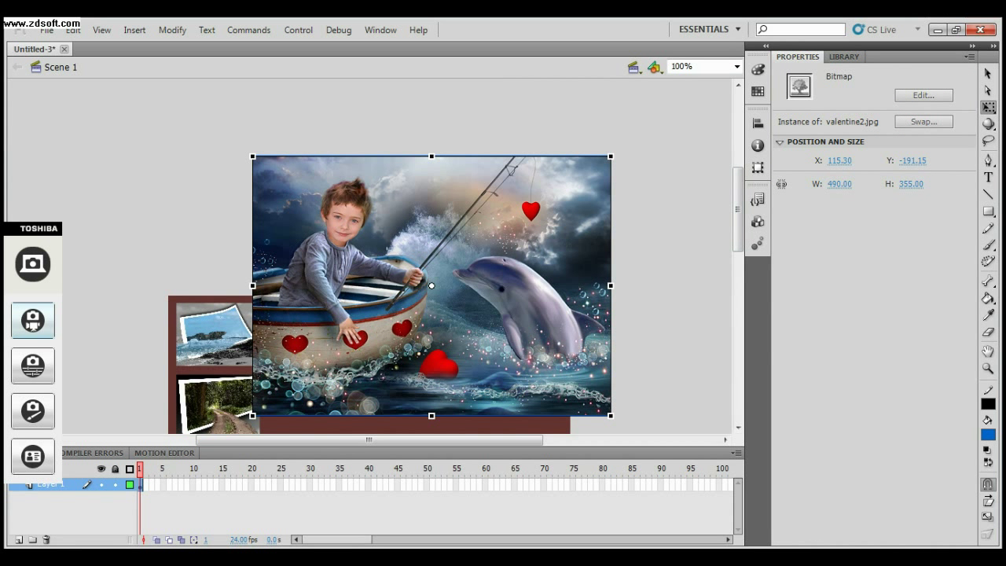
pyautogui.click(839, 183)
pyautogui.write('114')
pyautogui.press('Tab')
pyautogui.write('86')
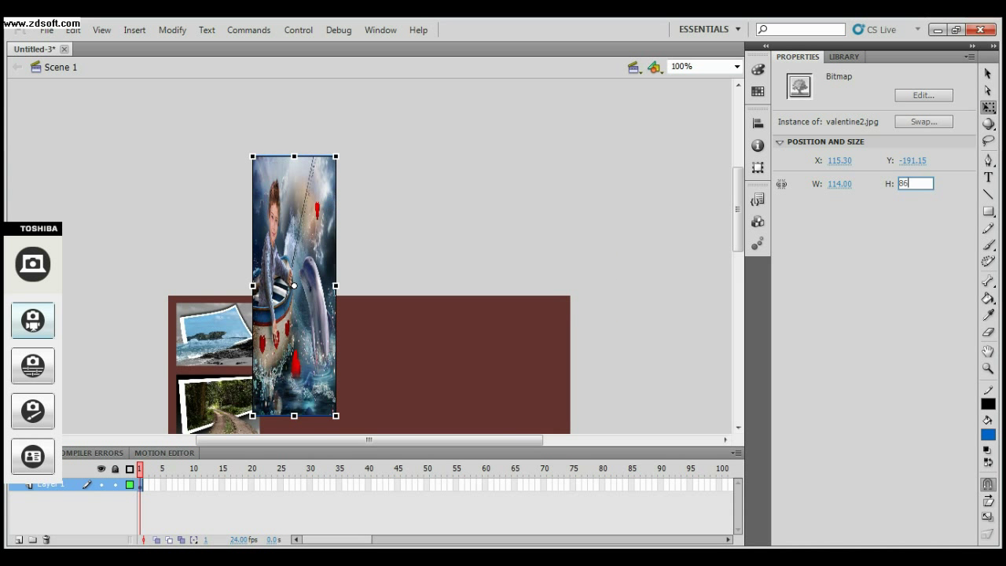
pyautogui.press('Return')
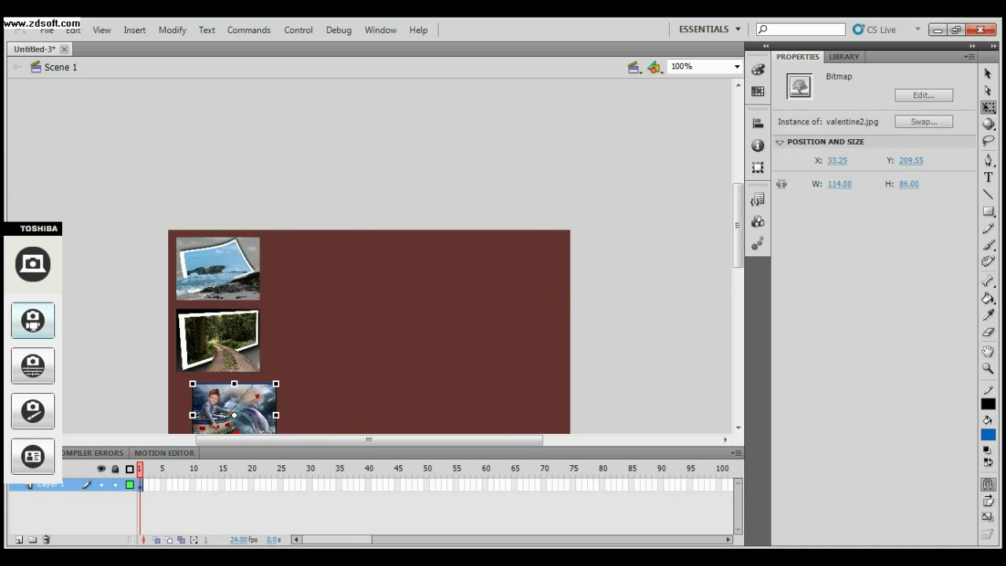
# Step: Position the valentine2.jpg picture below the forest road picture in the left column, at about X 10, Y 205
pyautogui.scroll(-3, 370, 251)
pyautogui.moveTo(240, 287); pyautogui.dragTo(227, 288)
pyautogui.press('Left')
pyautogui.press('Left')
pyautogui.press('Left')
pyautogui.press('Left')
pyautogui.press('Left')
pyautogui.press('Left')
pyautogui.press('Left')
pyautogui.press('Left')
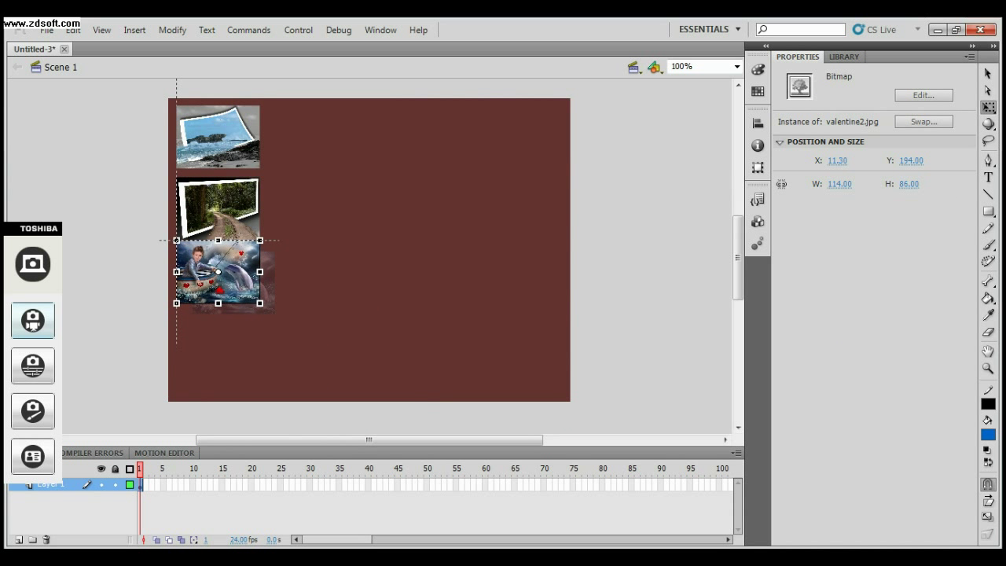
pyautogui.press('Right')
pyautogui.press('Right')
pyautogui.press('Right')
pyautogui.press('Right')
pyautogui.press('Right')
pyautogui.press('Right')
pyautogui.press('Right')
pyautogui.press('Right')
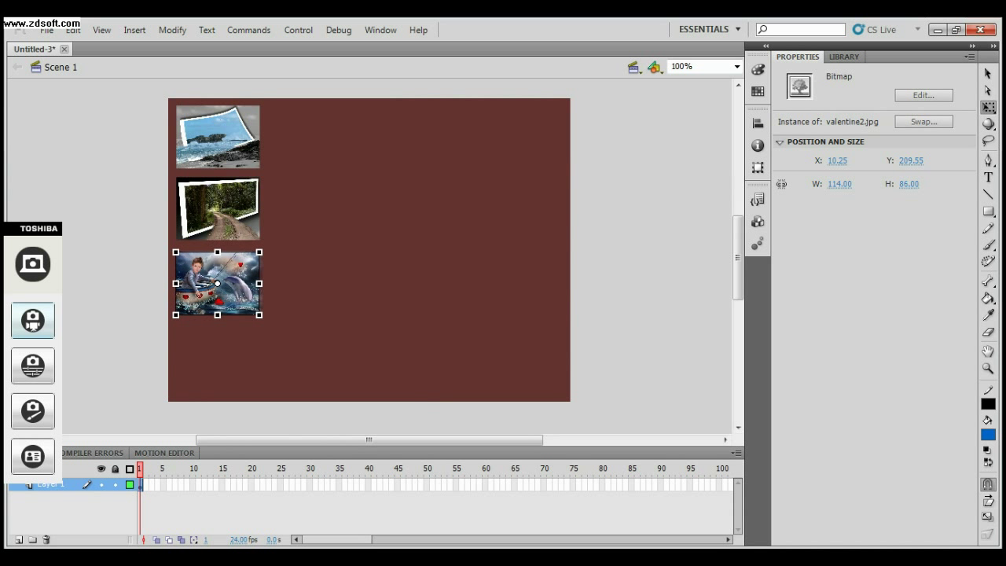
pyautogui.press('Up')
pyautogui.press('Up')
pyautogui.press('Up')
pyautogui.press('Up')
pyautogui.press('Up')
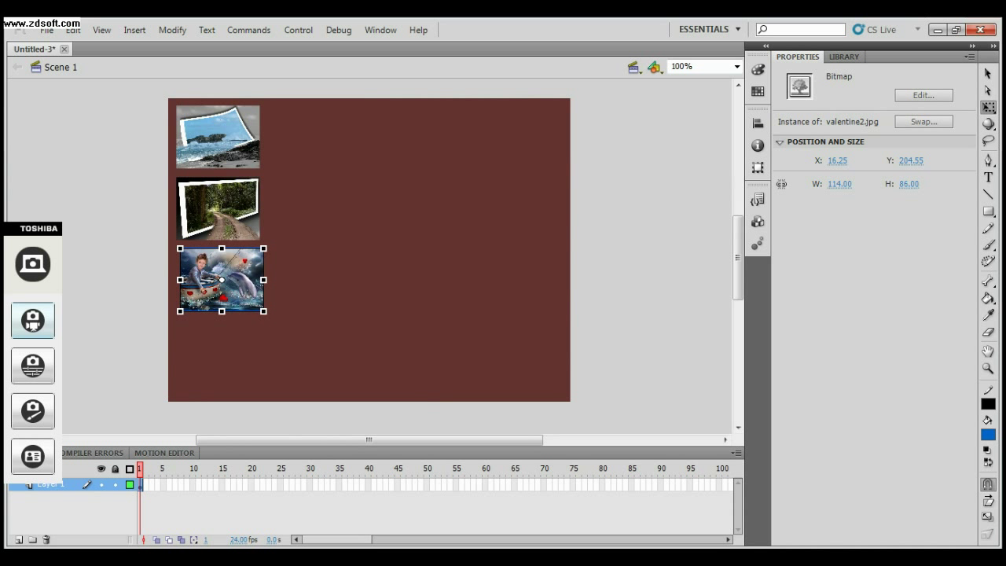
pyautogui.press('Left')
pyautogui.press('Left')
pyautogui.press('Left')
pyautogui.press('Left')
pyautogui.press('Left')
pyautogui.press('Left')
pyautogui.press('Escape')
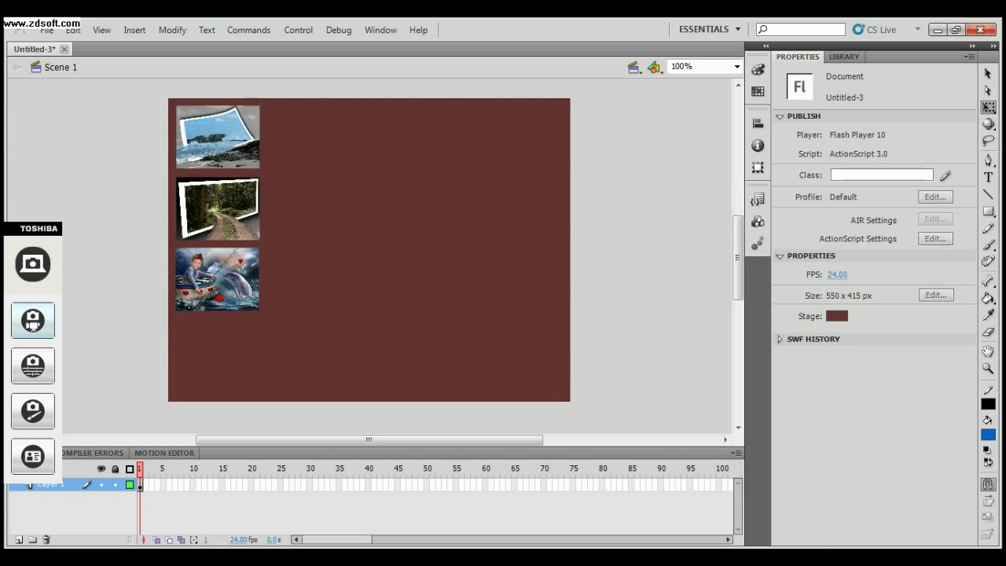
# Step: Place wwwonlinerws01we9.jpg from the library on the stage and set its size to 114 x 86
pyautogui.click(844, 57)
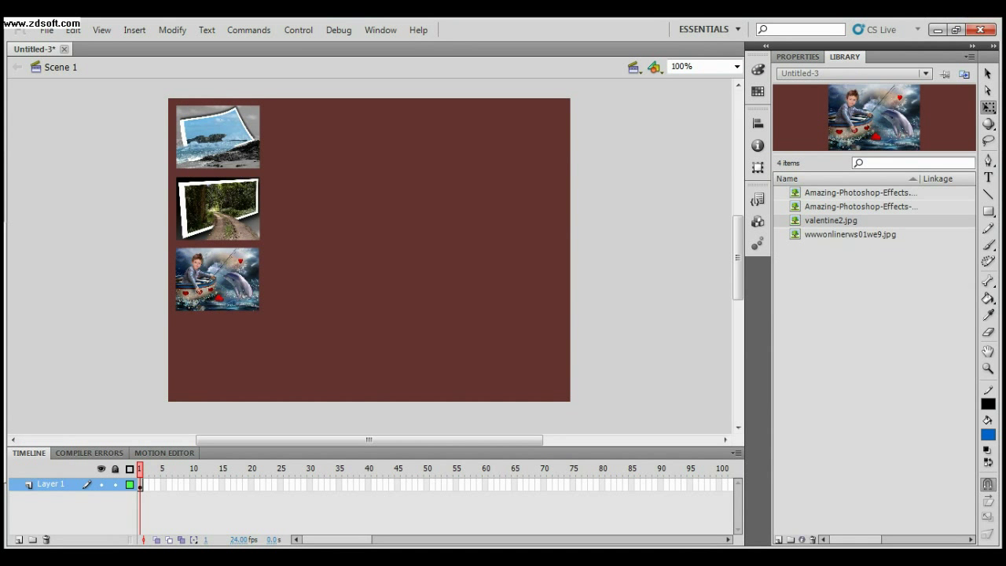
pyautogui.moveTo(850, 234); pyautogui.dragTo(430, 174)
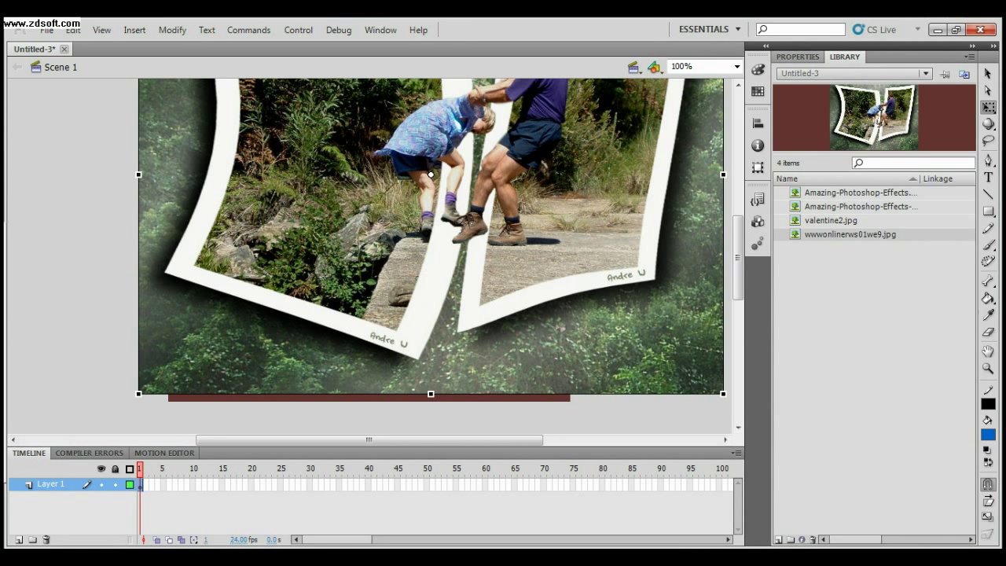
pyautogui.click(798, 56)
pyautogui.click(844, 184)
pyautogui.moveTo(844, 184); pyautogui.dragTo(759, 167)
pyautogui.write('114')
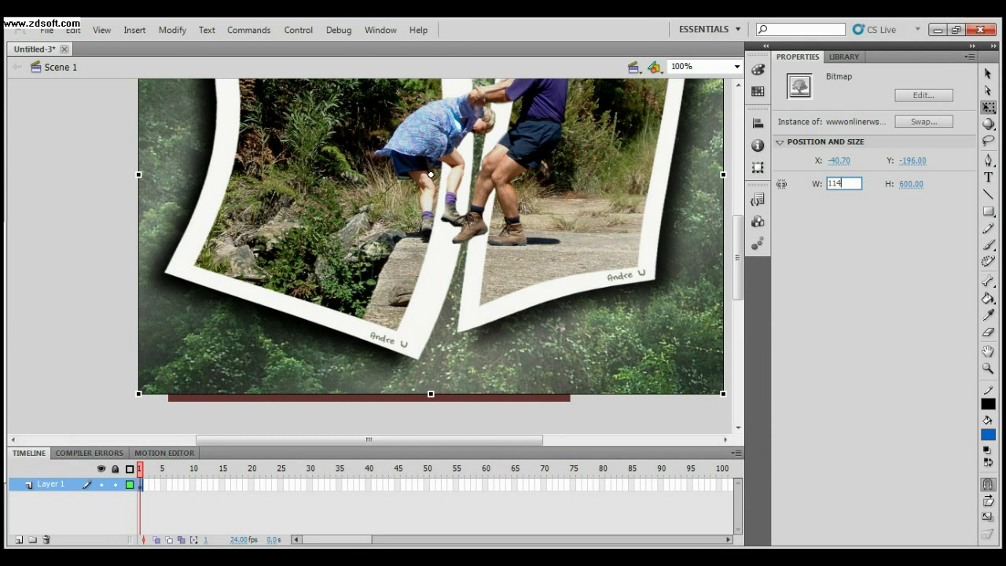
pyautogui.press('Tab')
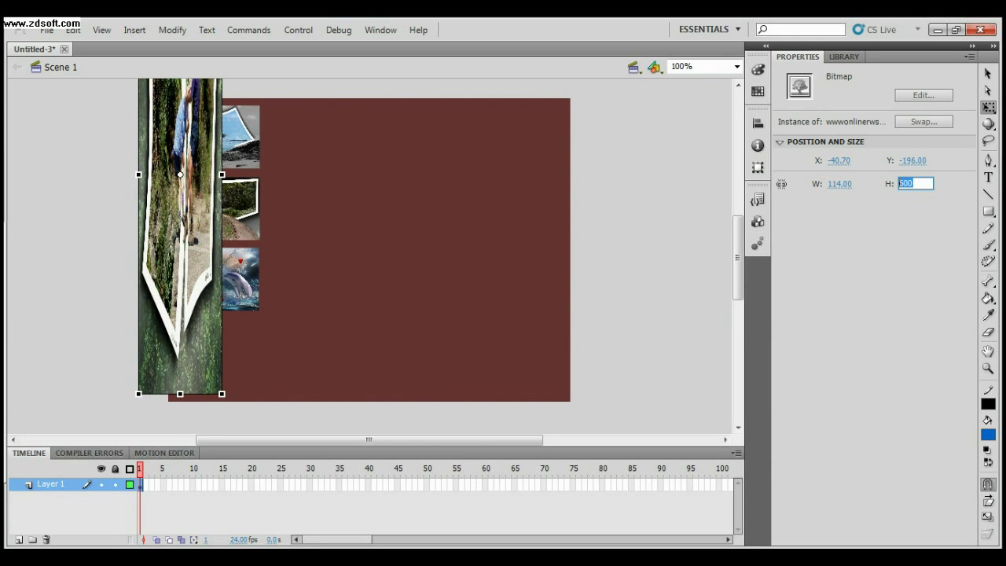
pyautogui.write('86')
pyautogui.press('Return')
# Step: Move the wwwonlinerws01we9.jpg picture to the bottom of the picture column, left-aligned with the others
pyautogui.click(369, 251)
pyautogui.scroll(4, 369, 252)
pyautogui.scroll(-3, 370, 251)
pyautogui.scroll(1, 369, 252)
pyautogui.scroll(-3, 370, 259)
pyautogui.scroll(3, 370, 259)
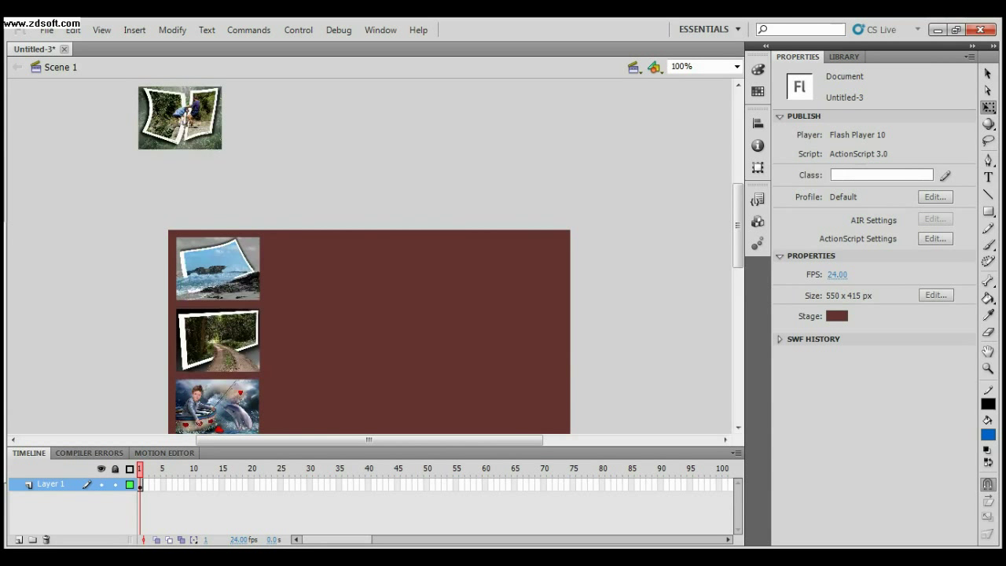
pyautogui.moveTo(183, 120); pyautogui.dragTo(312, 333)
pyautogui.scroll(-3, 311, 333)
pyautogui.moveTo(311, 202); pyautogui.dragTo(220, 357)
# Step: Shift the upper three pictures down to space the column evenly, with valentine2.jpg at about Y 212 and the seascape at Y 18
pyautogui.moveTo(217, 279); pyautogui.dragTo(218, 285)
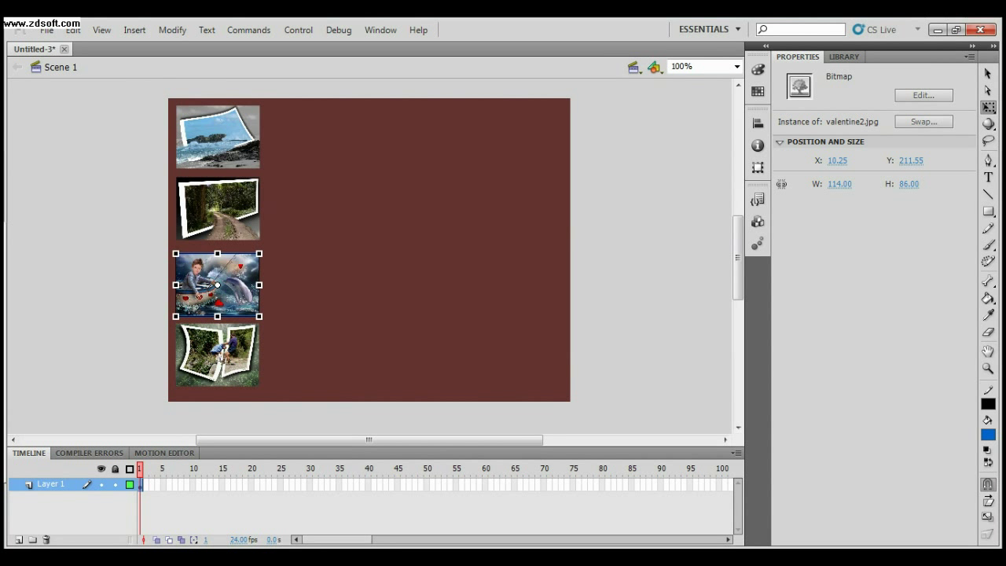
pyautogui.moveTo(217, 208); pyautogui.dragTo(218, 214)
pyautogui.moveTo(217, 137); pyautogui.dragTo(217, 143)
pyautogui.press('Escape')
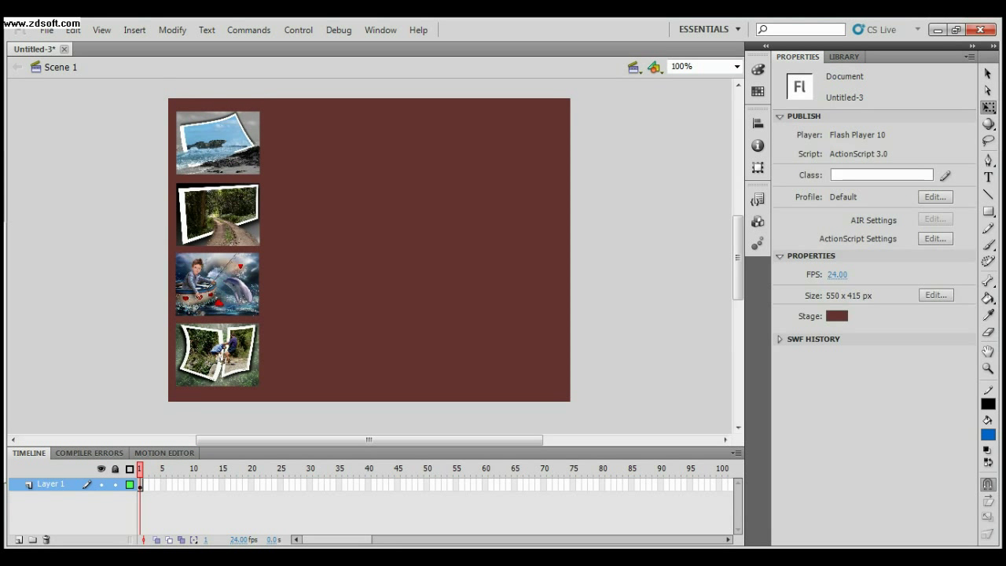
# Step: Align the left edges of all four pictures in the column and distribute them evenly by their vertical centres
pyautogui.click(217, 143)
pyautogui.keyDown('shift'); pyautogui.click(218, 214); pyautogui.keyUp('shift')
pyautogui.keyDown('shift'); pyautogui.click(218, 284); pyautogui.keyUp('shift')
pyautogui.keyDown('shift'); pyautogui.click(217, 356); pyautogui.keyUp('shift')
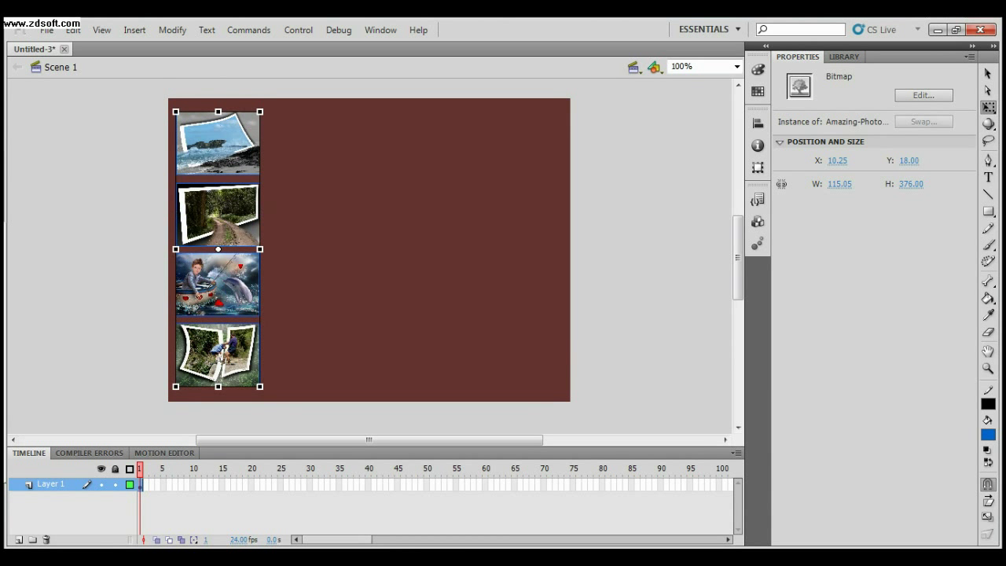
pyautogui.click(757, 123)
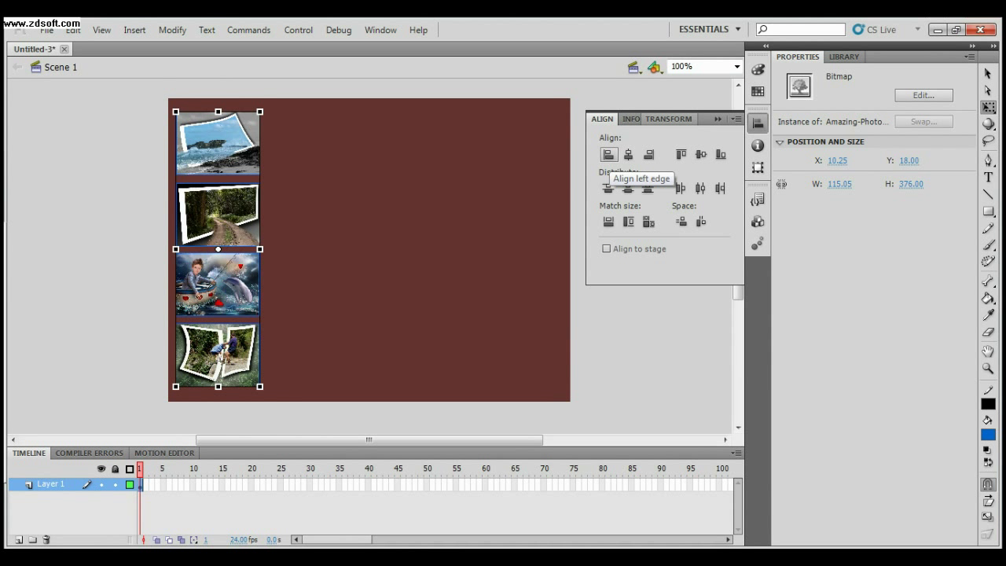
pyautogui.click(609, 154)
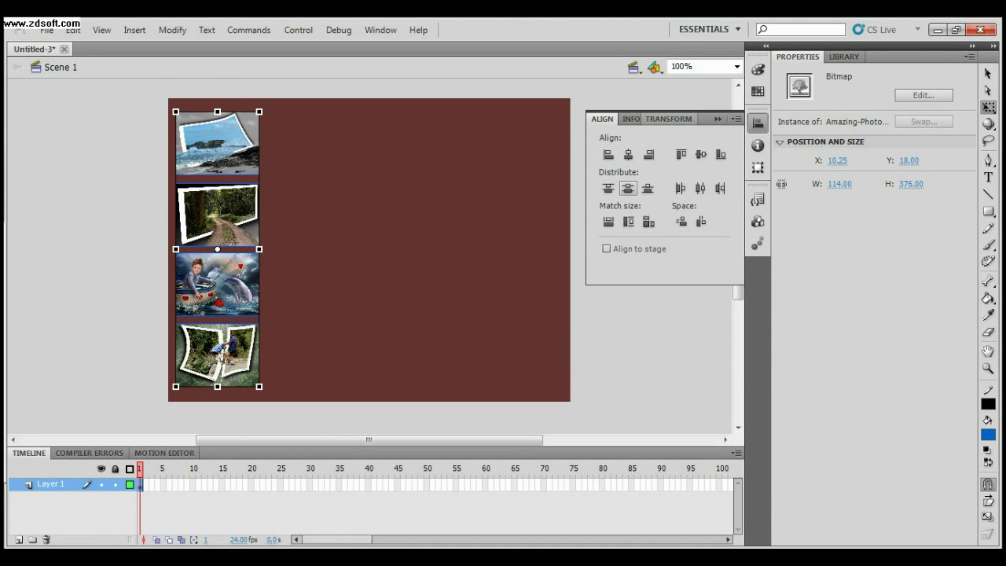
pyautogui.click(627, 189)
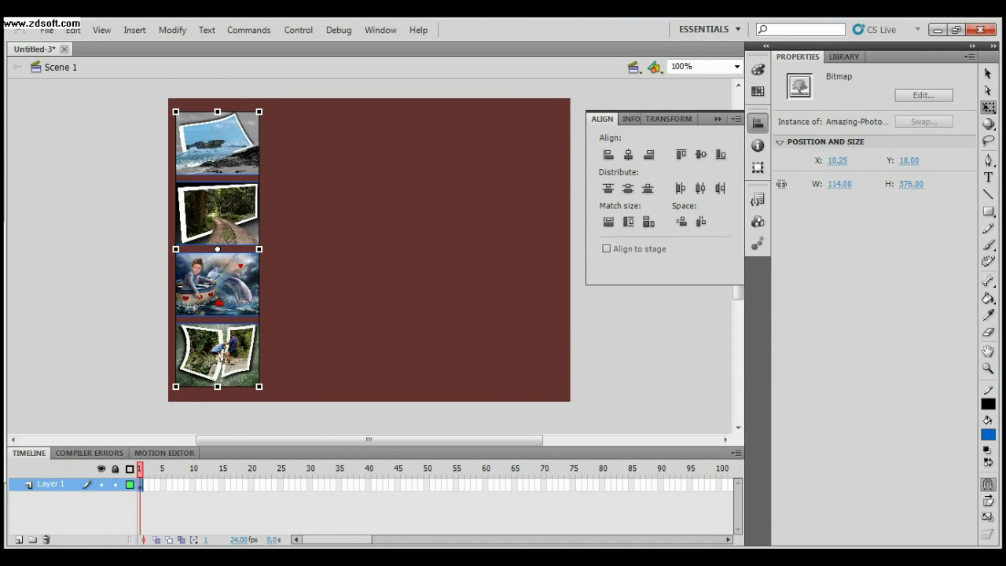
pyautogui.click(409, 252)
pyautogui.scroll(1, 409, 251)
pyautogui.scroll(-1, 408, 252)
# Step: Convert the seascape picture to a symbol named bttn1 with type Button
pyautogui.click(217, 141)
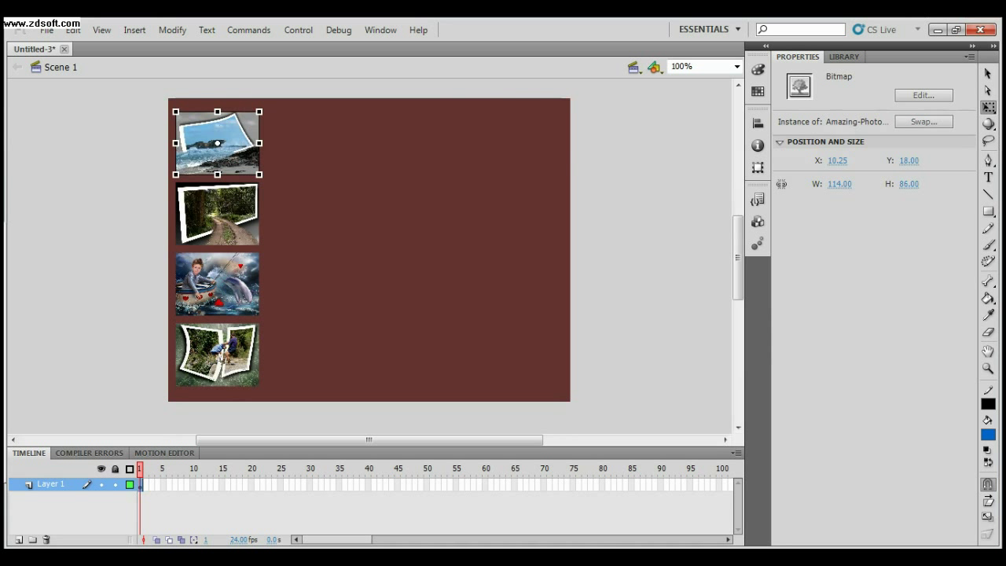
pyautogui.press('F8')
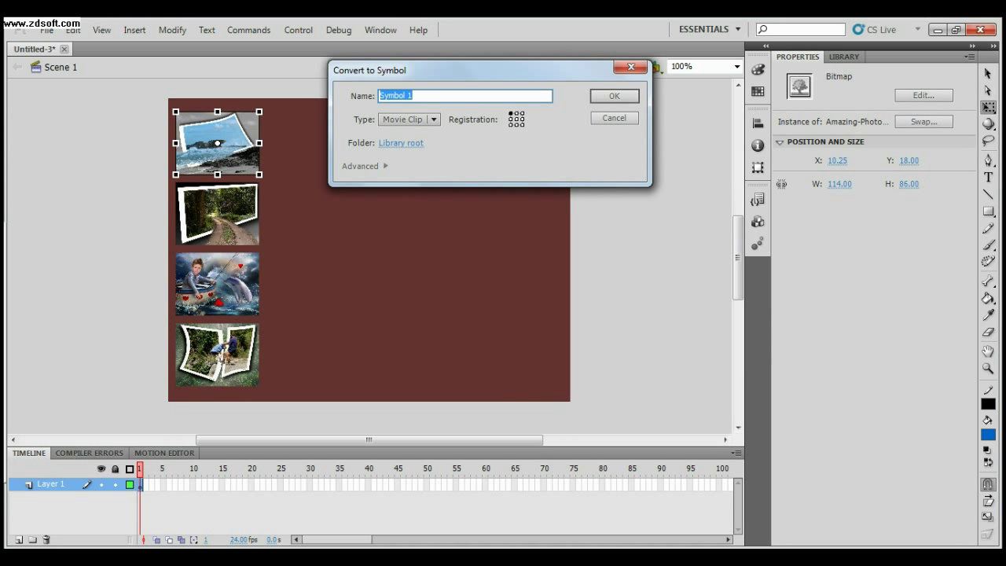
pyautogui.write('bttn1')
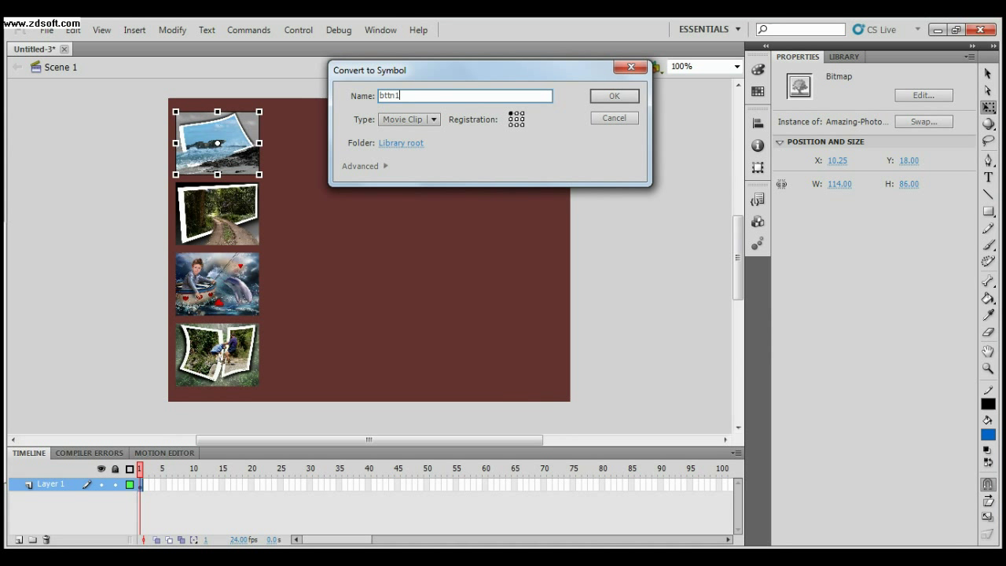
pyautogui.click(433, 119)
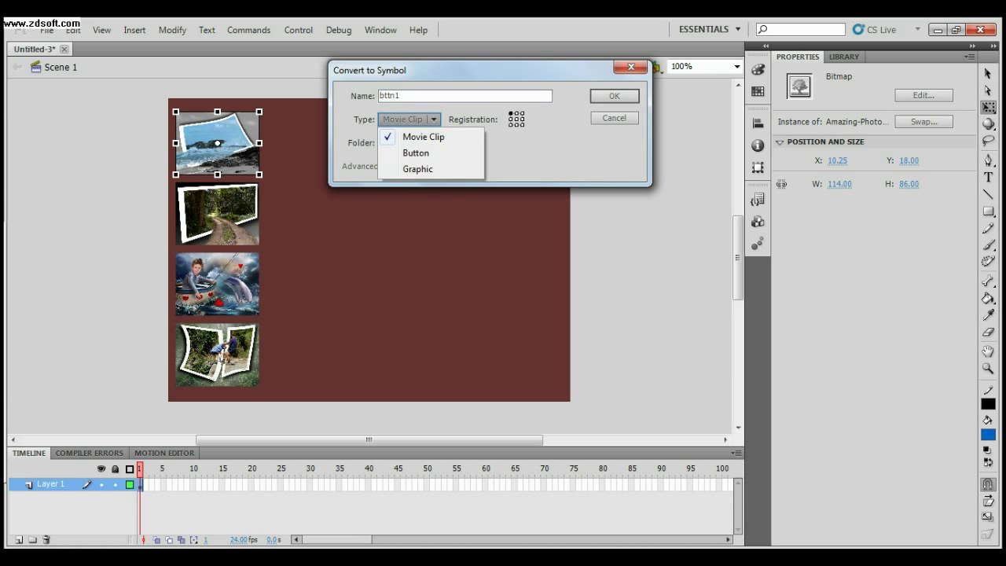
pyautogui.click(417, 154)
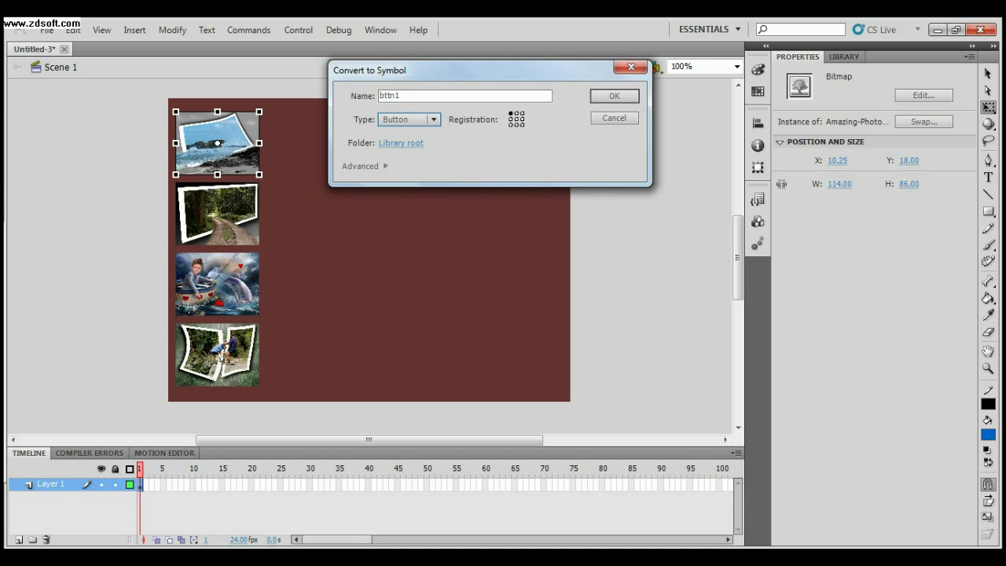
pyautogui.click(615, 96)
# Step: Convert the forest road picture to a Button symbol named bttn2
pyautogui.click(218, 214)
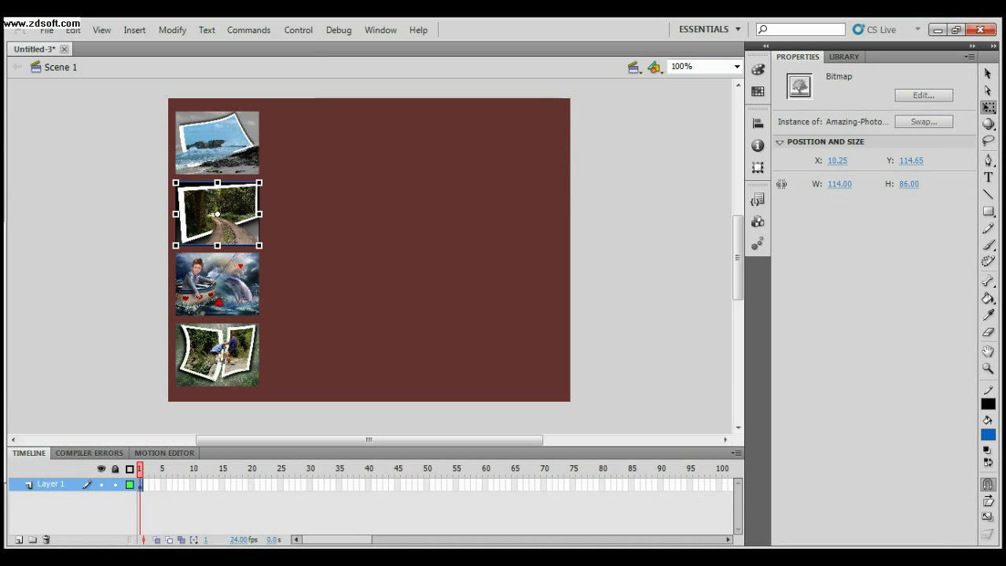
pyautogui.press('F8')
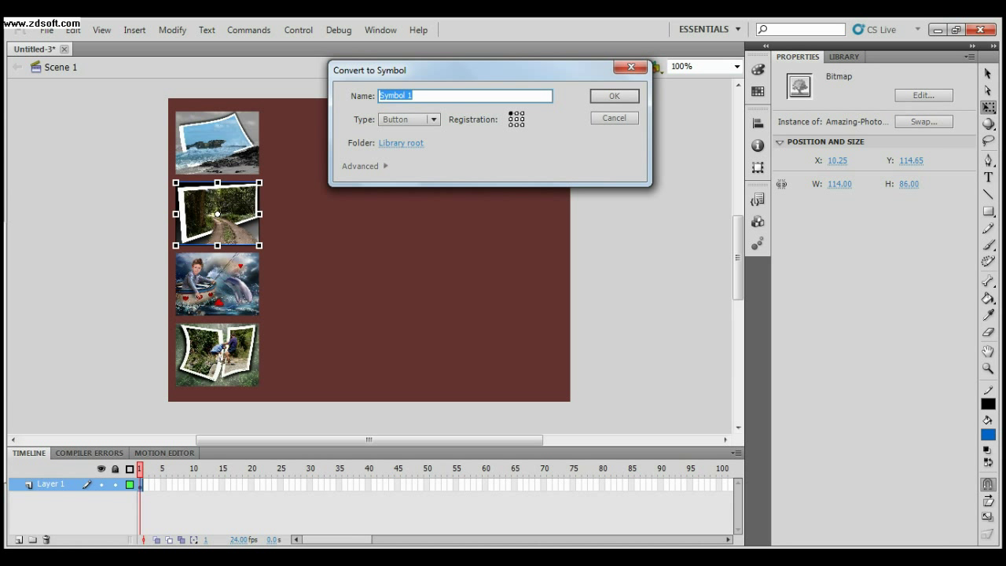
pyautogui.write('bttn2')
pyautogui.click(615, 96)
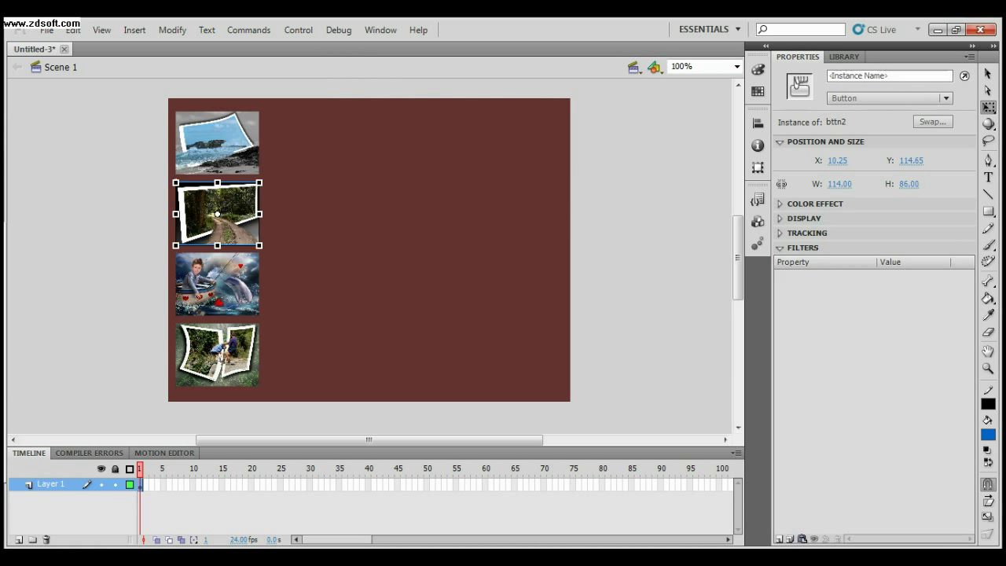
# Step: Convert the valentine2.jpg picture to a Button symbol named bttn3
pyautogui.click(218, 285)
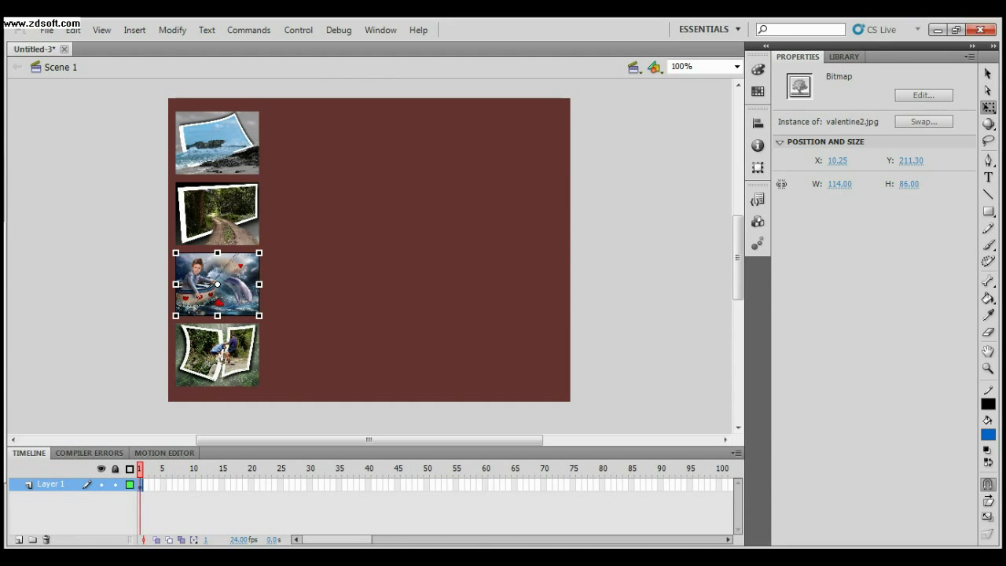
pyautogui.press('F8')
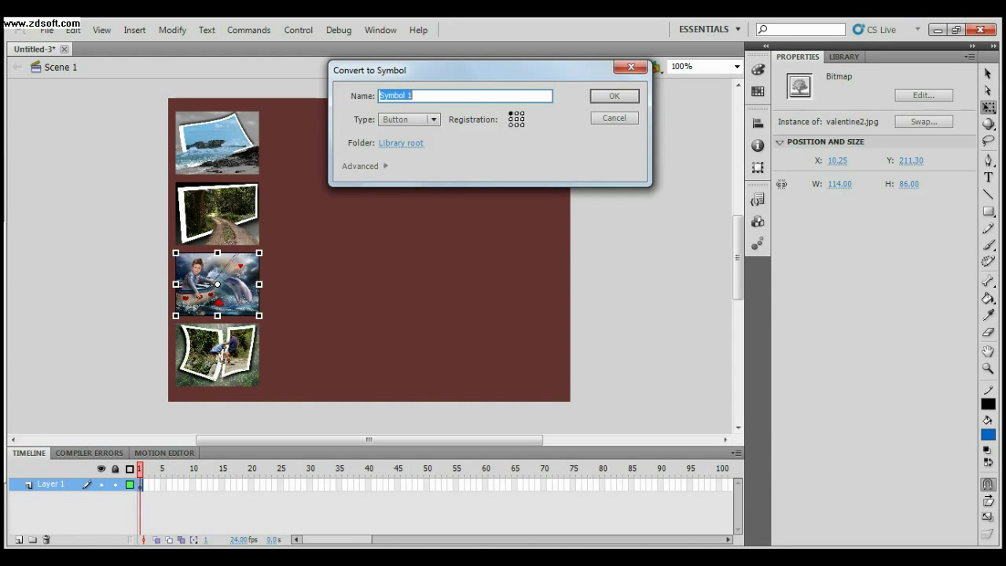
pyautogui.write('btt')
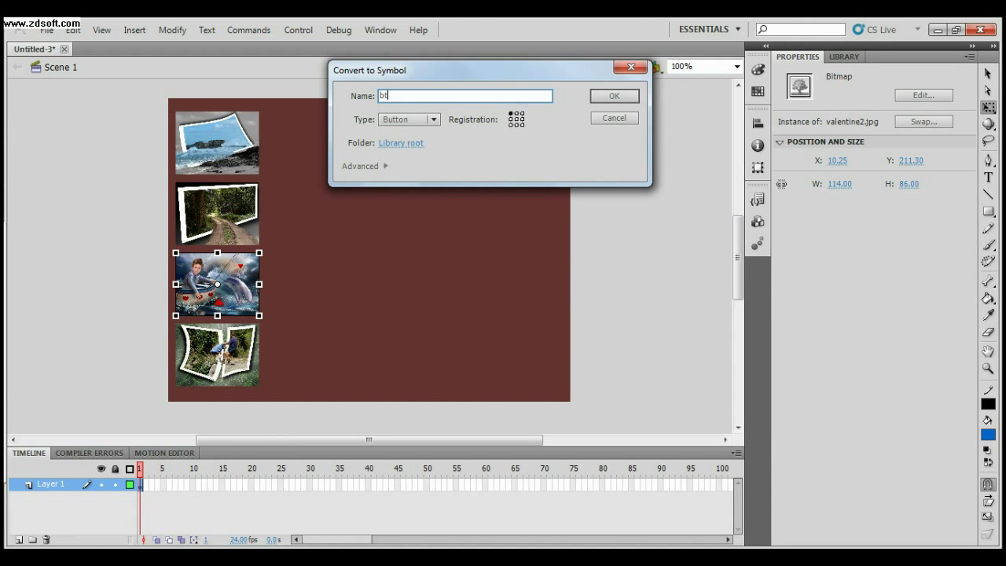
pyautogui.write('n3')
pyautogui.click(612, 95)
# Step: Convert the lowest picture in the column to a Button symbol named bttn4
pyautogui.click(219, 356)
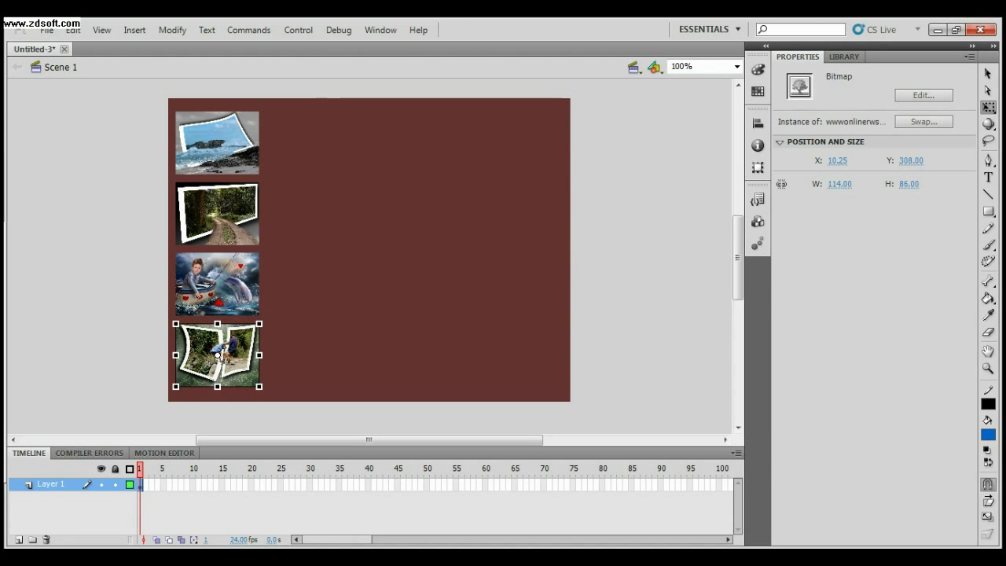
pyautogui.press('F8')
pyautogui.write('bttn4')
pyautogui.press('Return')
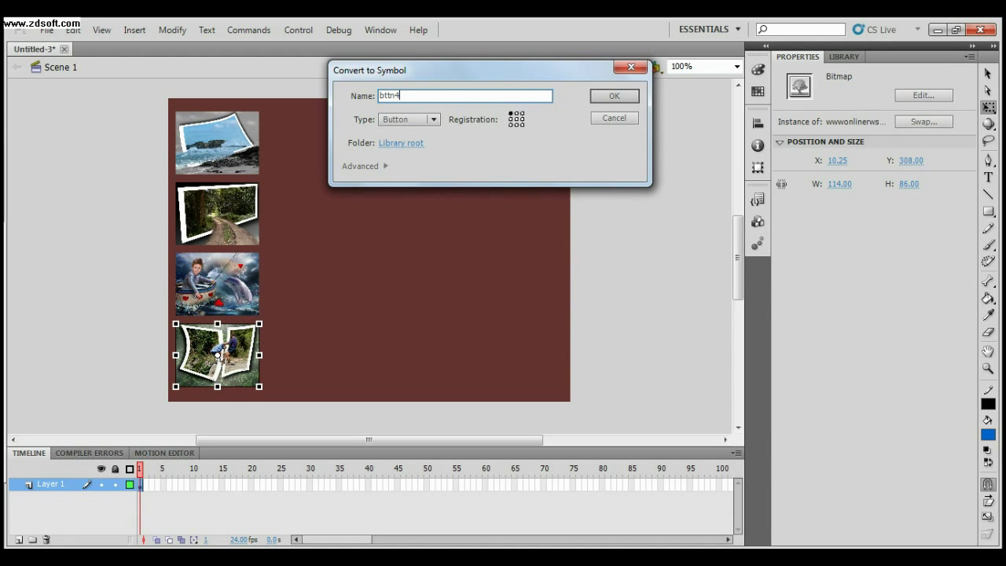
# Step: Give the seascape button the instance name bttn1 and the forest road button the instance name bttn2
pyautogui.click(217, 143)
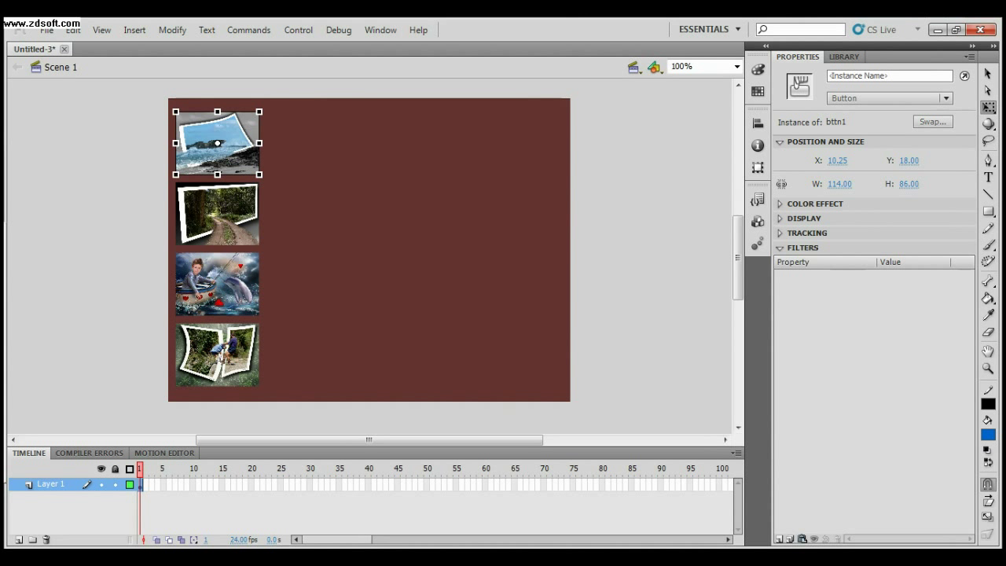
pyautogui.click(872, 77)
pyautogui.write('bttn1')
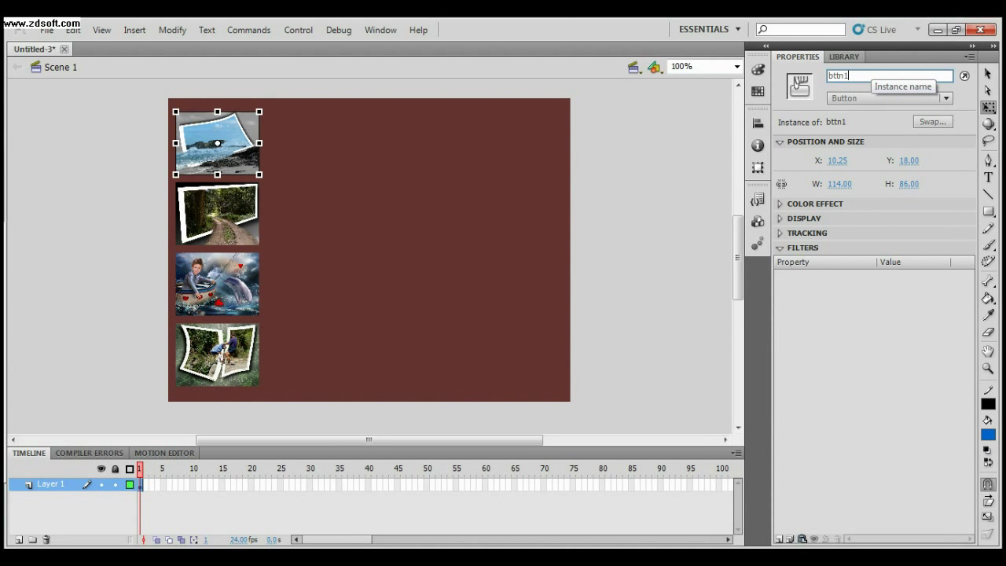
pyautogui.click(217, 212)
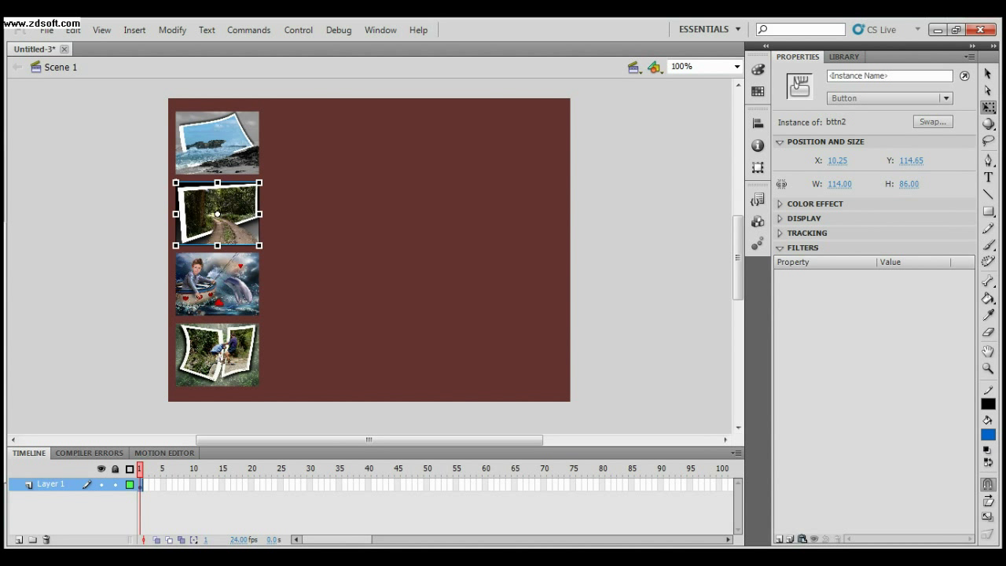
pyautogui.click(865, 75)
pyautogui.write('bttn2')
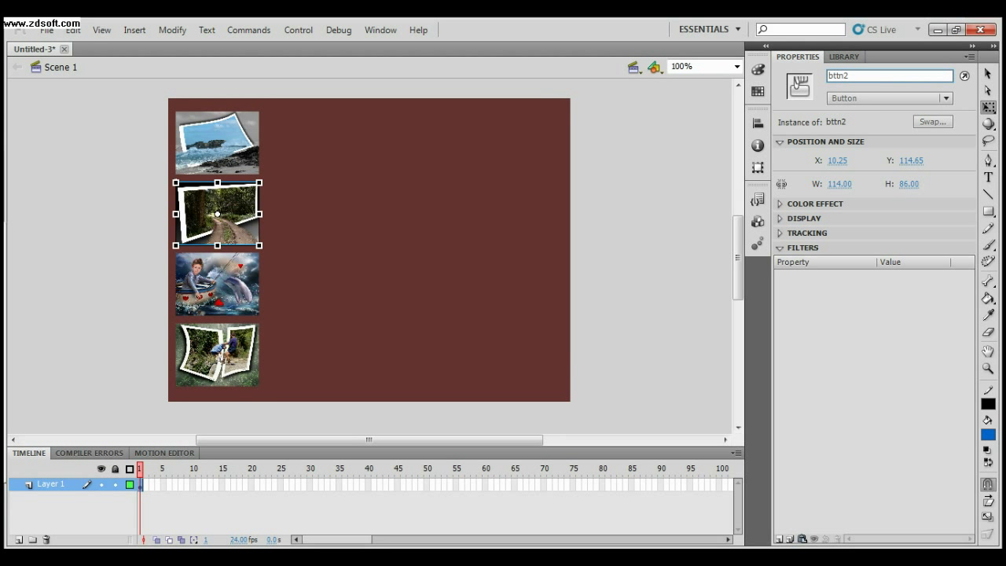
# Step: Assign the instance names bttn3 and bttn4 to the two lower picture buttons and check all four buttons' instance names
pyautogui.click(217, 283)
pyautogui.write('bttn3')
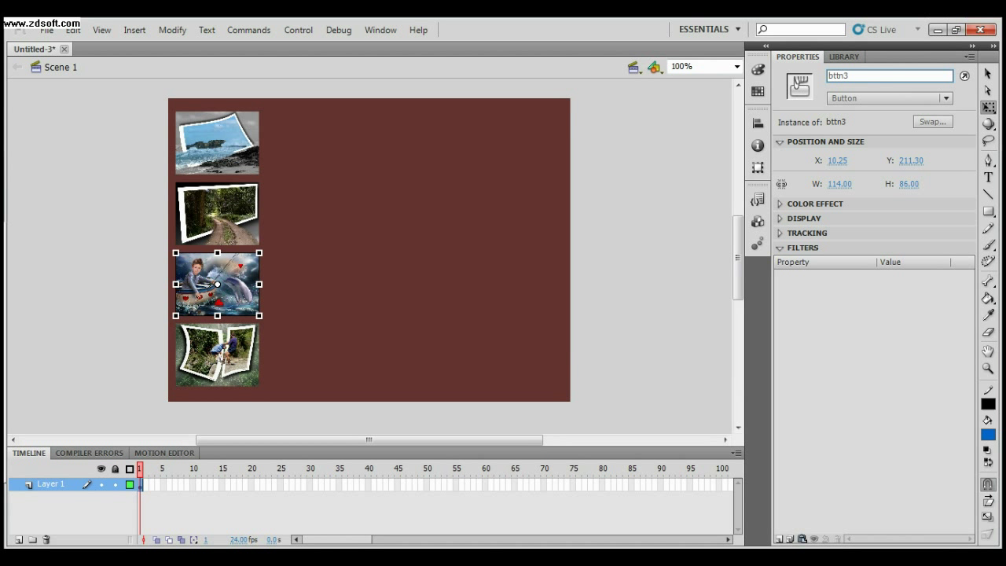
pyautogui.click(220, 355)
pyautogui.click(910, 76)
pyautogui.write('b')
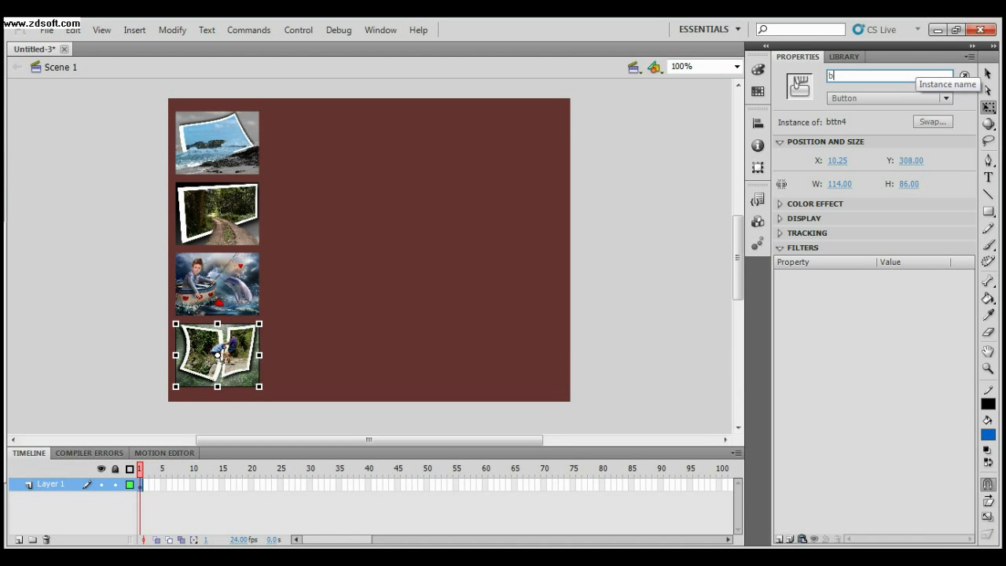
pyautogui.write('ttn4')
pyautogui.click(646, 220)
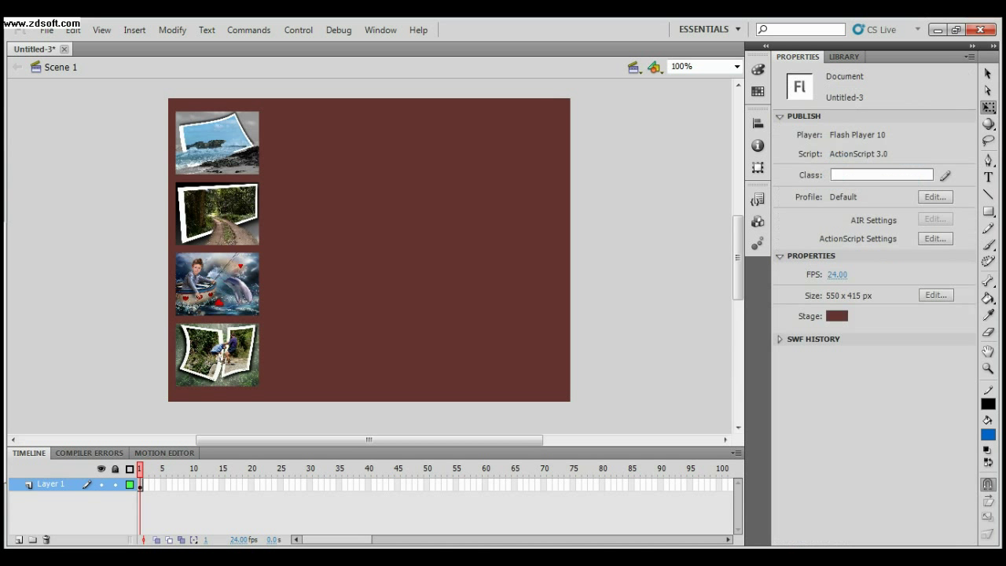
pyautogui.click(217, 143)
pyautogui.click(217, 214)
pyautogui.click(217, 283)
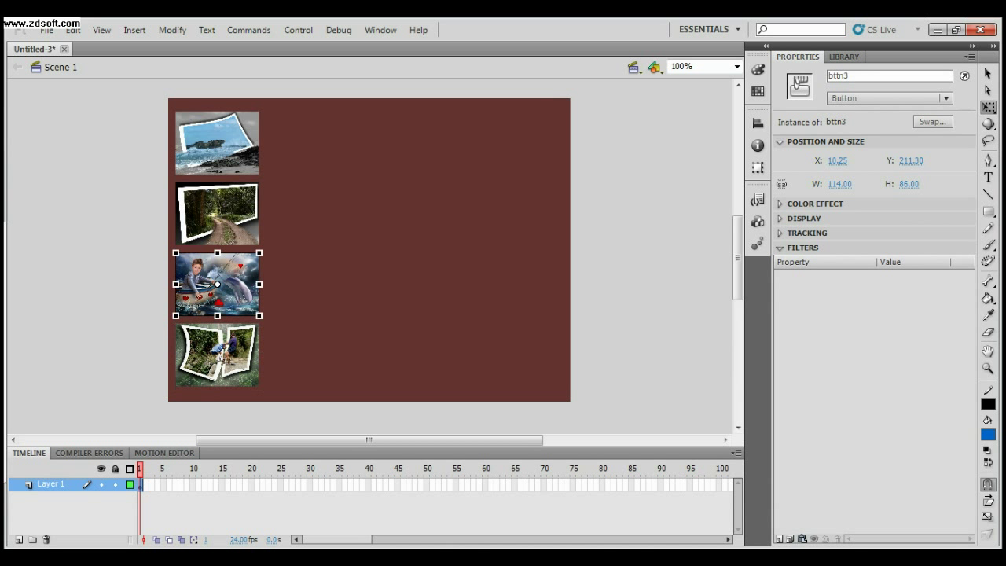
pyautogui.click(217, 355)
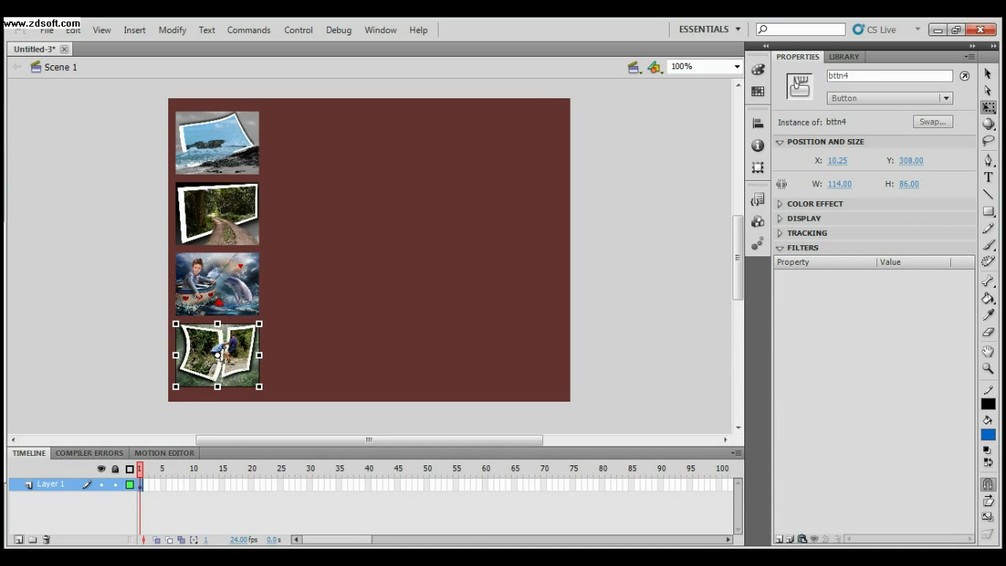
# Step: Add two new layers above Layer 1 and rename Layer 1, which holds the pictures, to Button
pyautogui.click(19, 540)
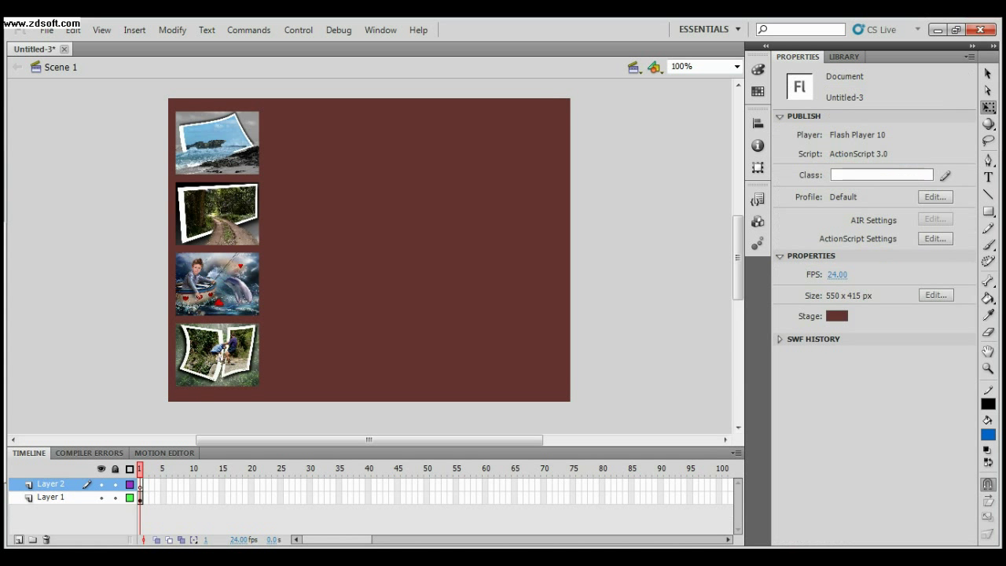
pyautogui.click(18, 539)
pyautogui.doubleClick(51, 510)
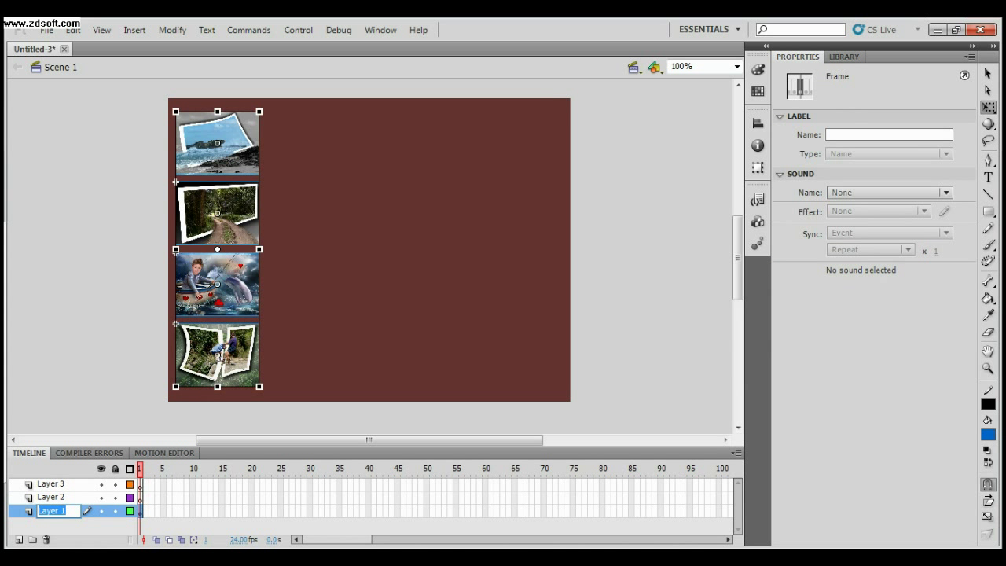
pyautogui.write('b')
pyautogui.press('Return')
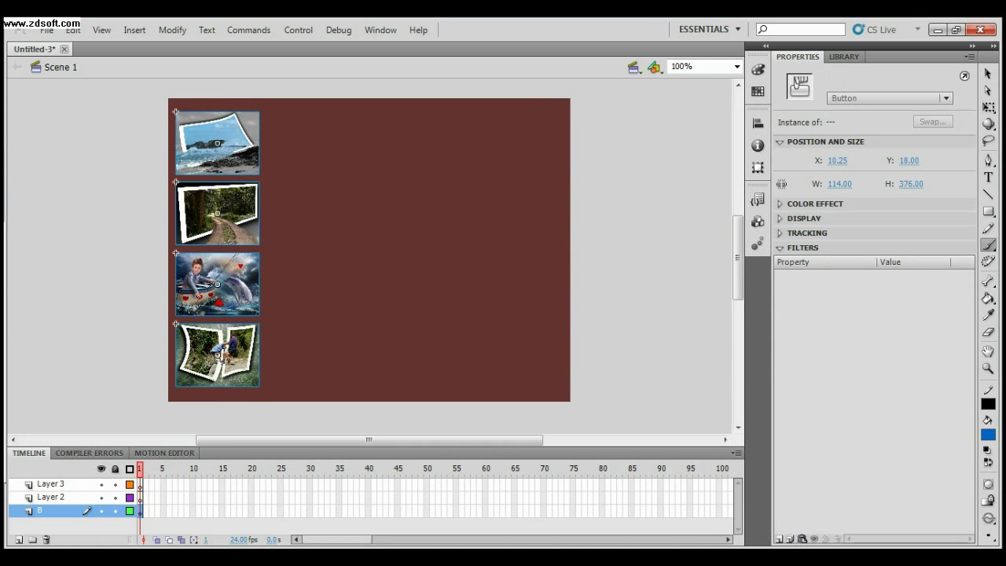
pyautogui.doubleClick(51, 510)
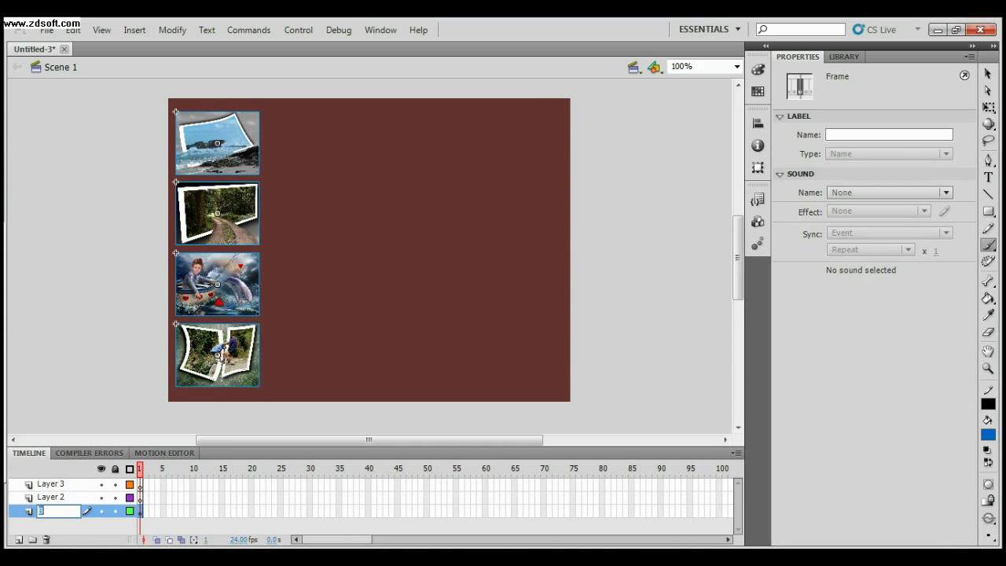
pyautogui.write('BB')
pyautogui.press('BackSpace')
pyautogui.write('utton')
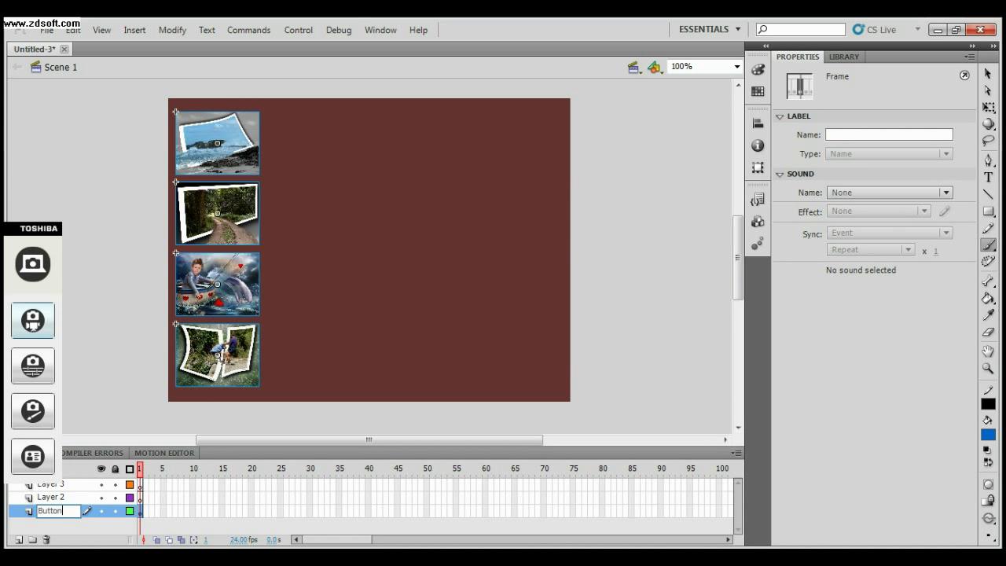
# Step: Rename Layer 2 to Slides and Layer 3 to Actions
pyautogui.doubleClick(52, 497)
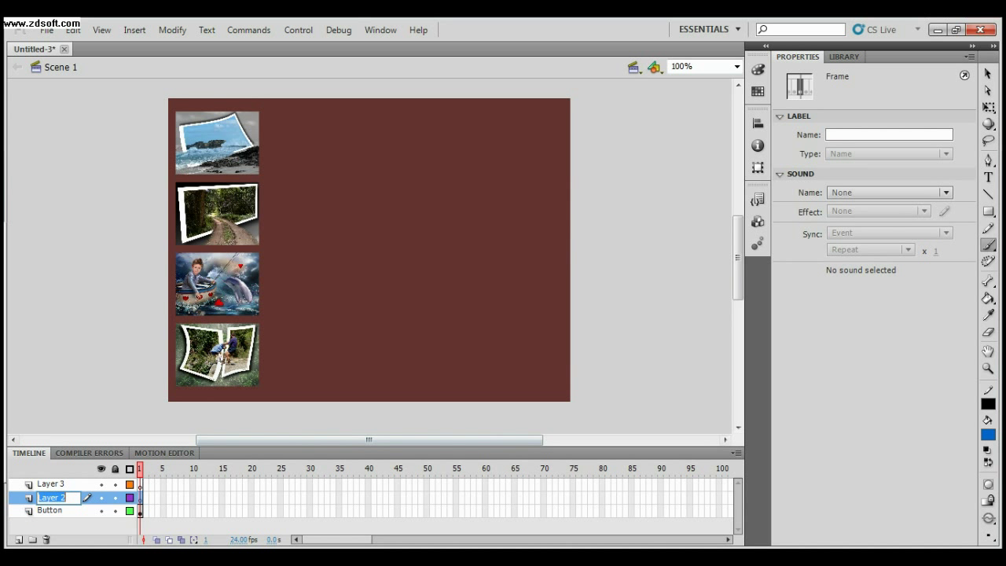
pyautogui.write('Slides')
pyautogui.doubleClick(52, 484)
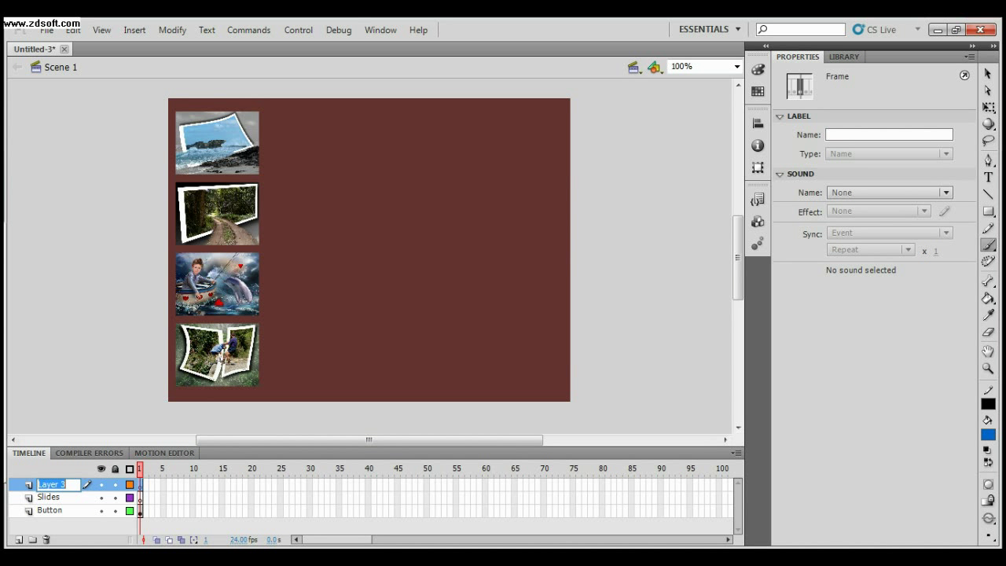
pyautogui.write('ACT')
pyautogui.press('BackSpace')
pyautogui.press('BackSpace')
pyautogui.write('ctions')
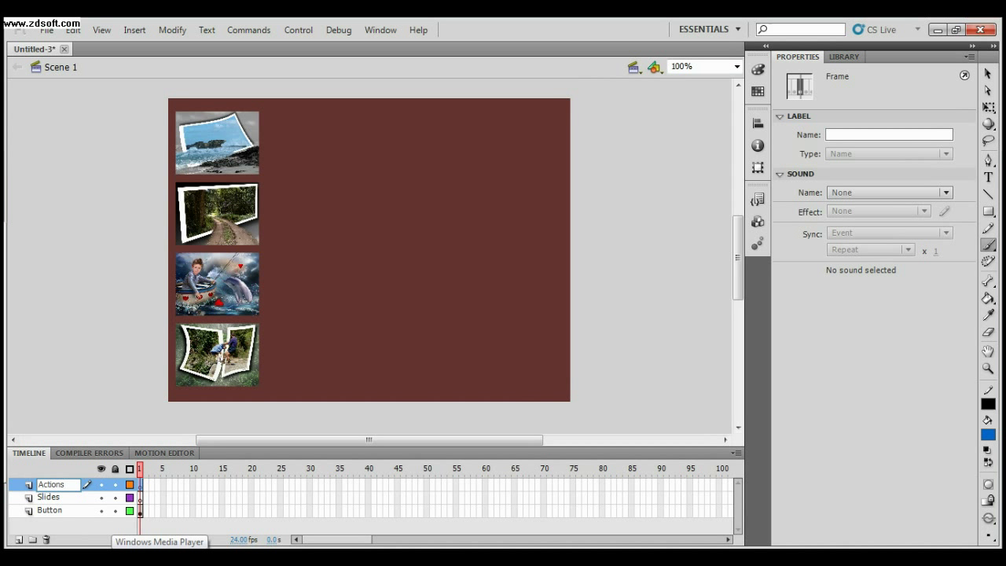
pyautogui.click(216, 498)
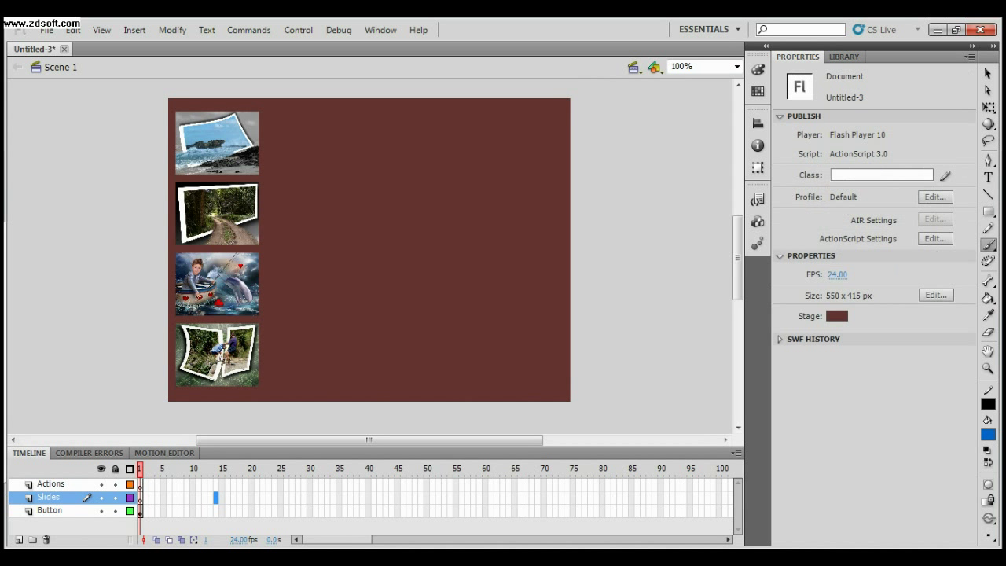
pyautogui.click(989, 245)
pyautogui.scroll(-3, 370, 259)
pyautogui.scroll(2, 369, 251)
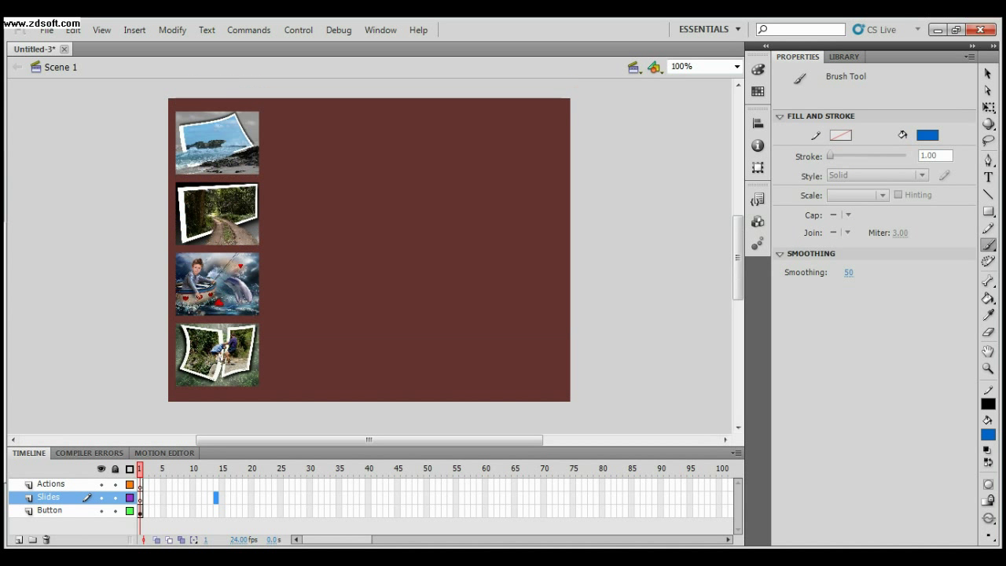
# Step: Copy the keyframe at frame 1 of the Button layer and paste it into frame 4 of the same layer
pyautogui.click(50, 510)
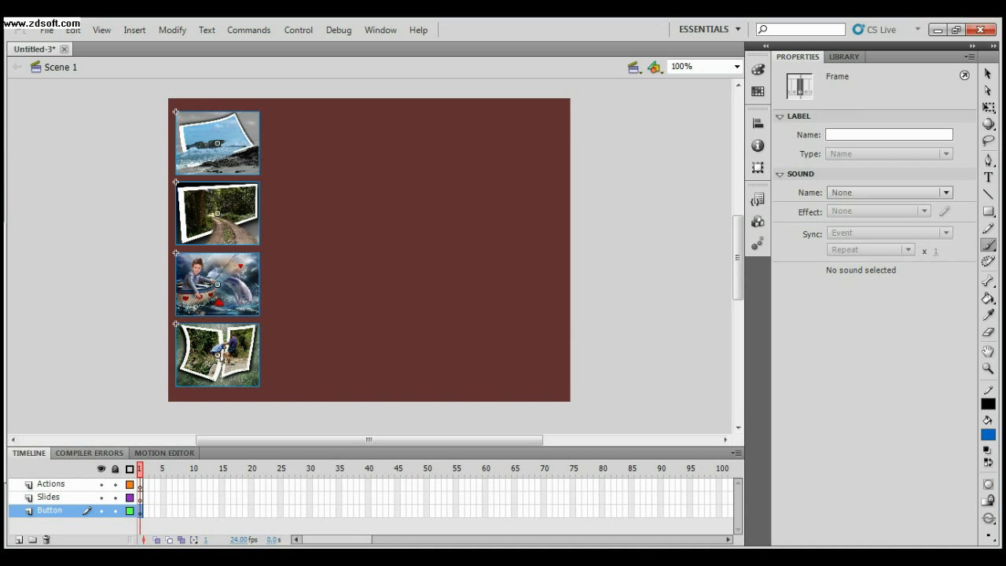
pyautogui.click(151, 510)
pyautogui.click(139, 511)
pyautogui.rightClick(140, 511)
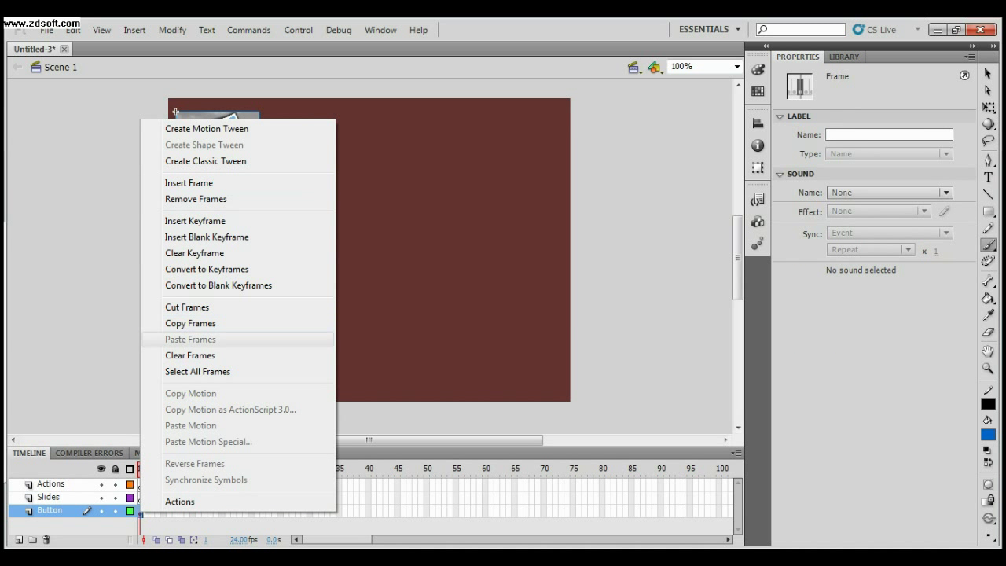
pyautogui.click(191, 323)
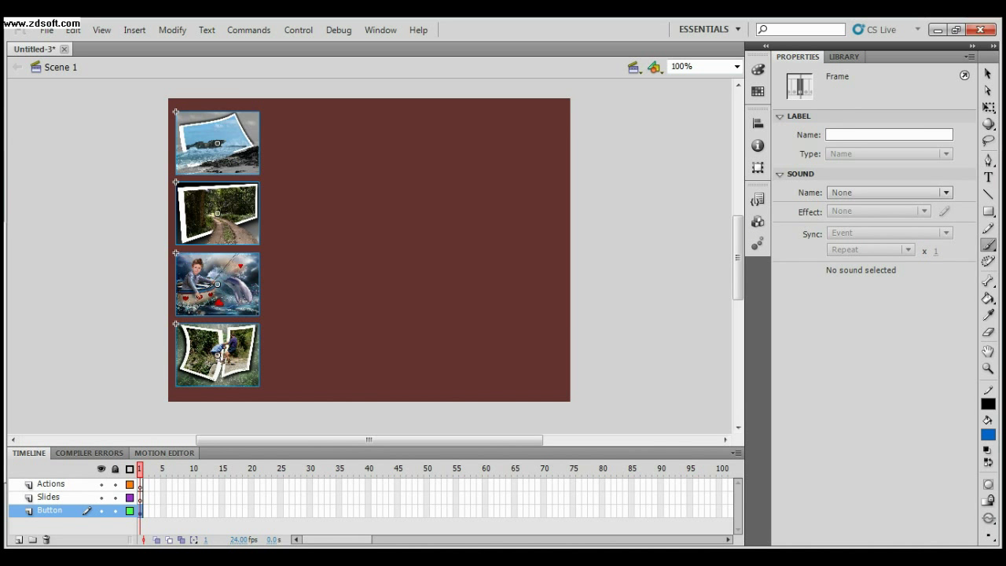
pyautogui.click(157, 511)
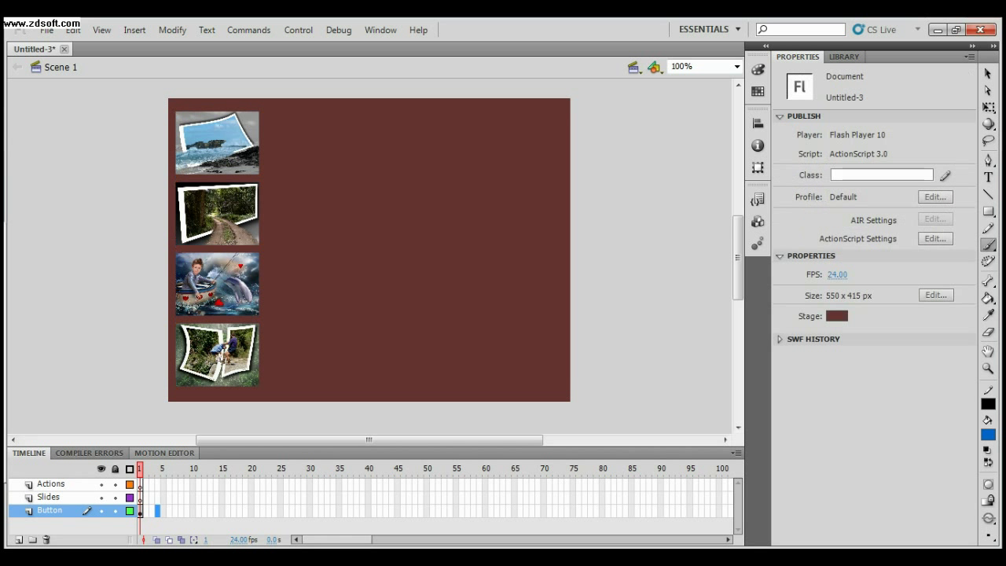
pyautogui.rightClick(157, 511)
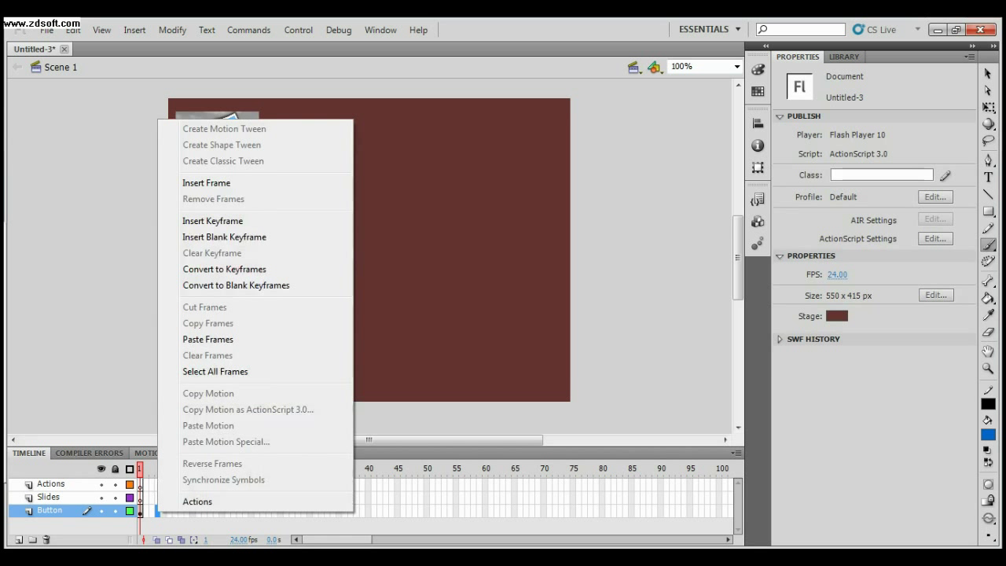
pyautogui.click(207, 338)
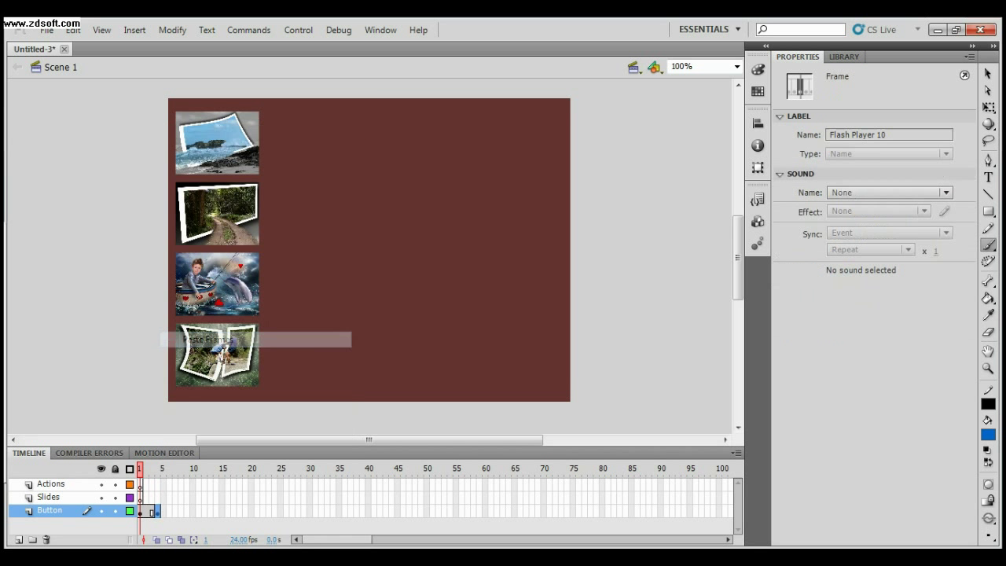
pyautogui.click(198, 511)
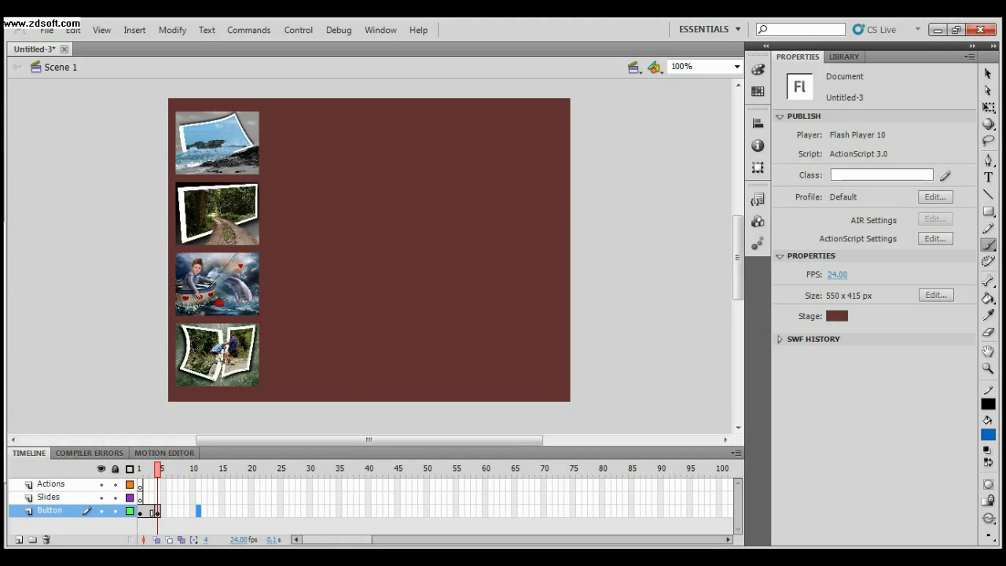
# Step: Insert one frame after frame 1 across all layers and remove the Button layer's keyframe at frame 5
pyautogui.click(140, 512)
pyautogui.press('Escape')
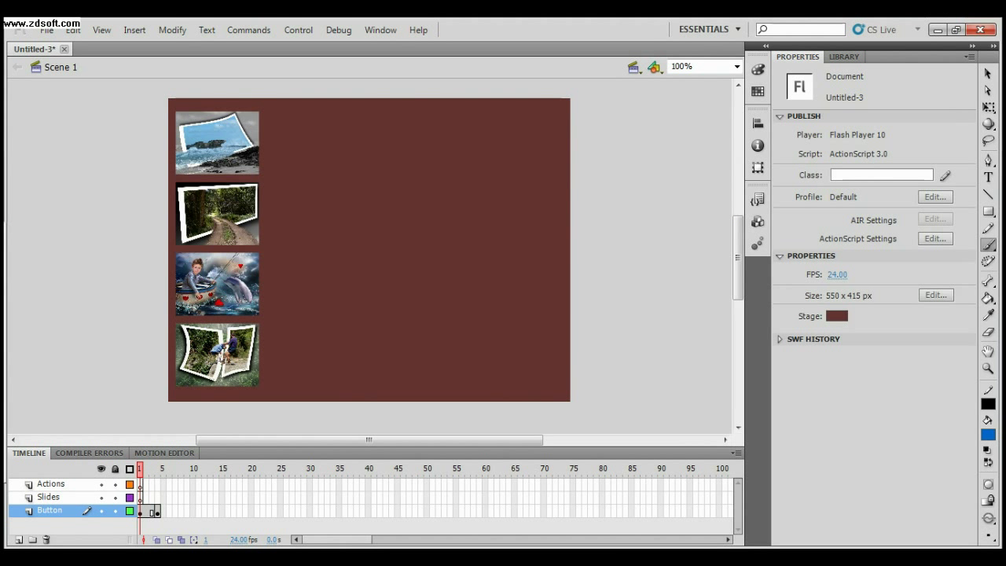
pyautogui.press('F5')
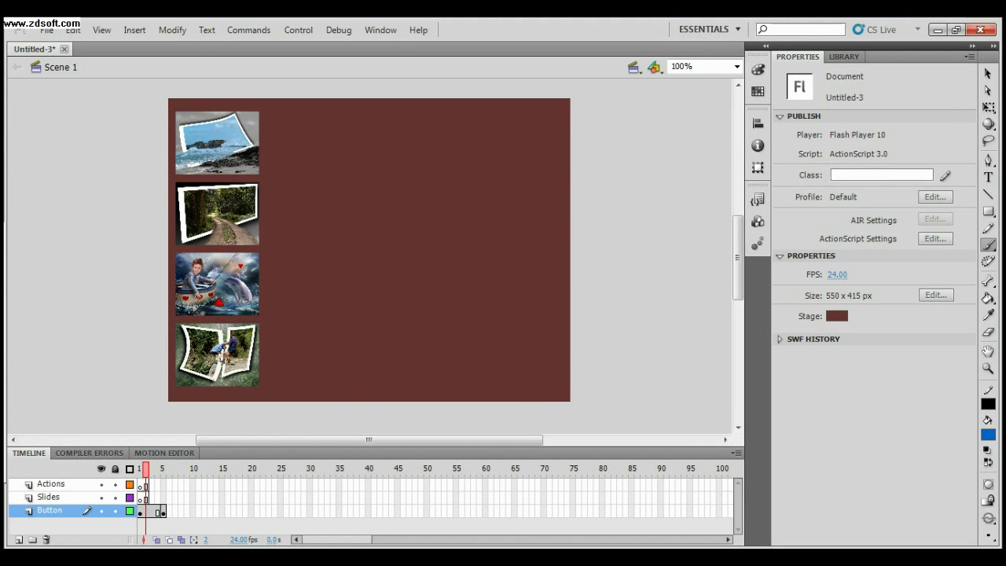
pyautogui.click(164, 512)
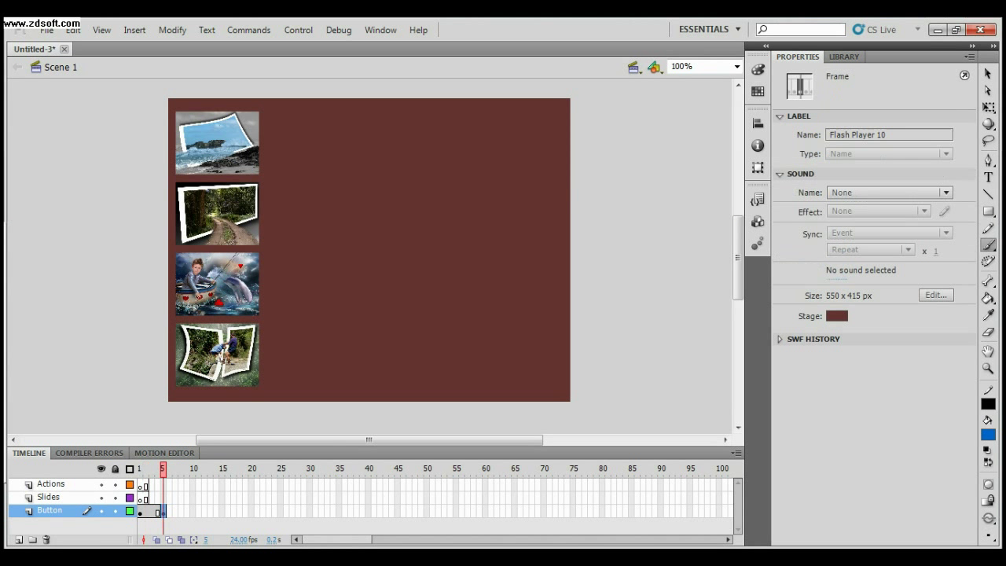
pyautogui.rightClick(162, 512)
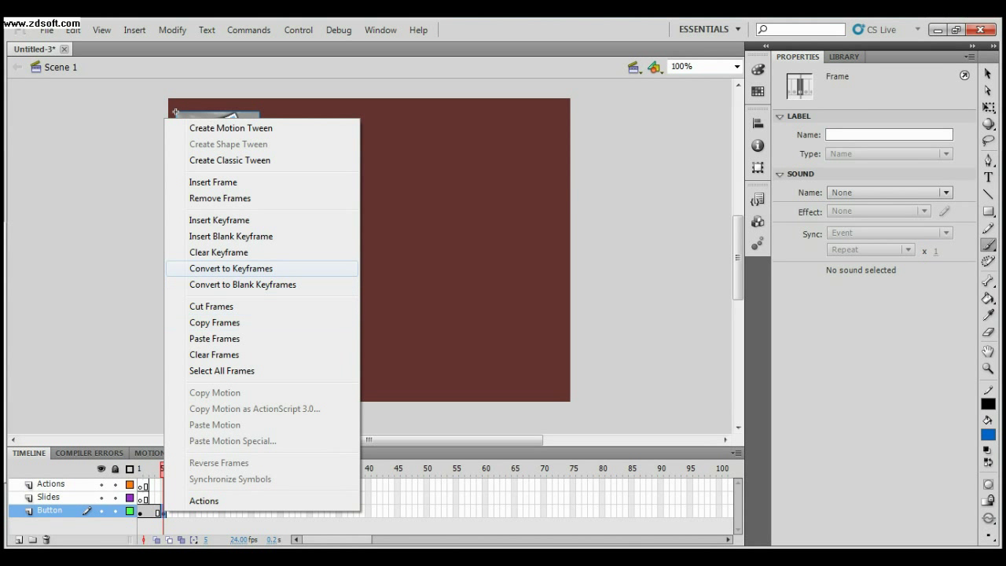
pyautogui.click(220, 198)
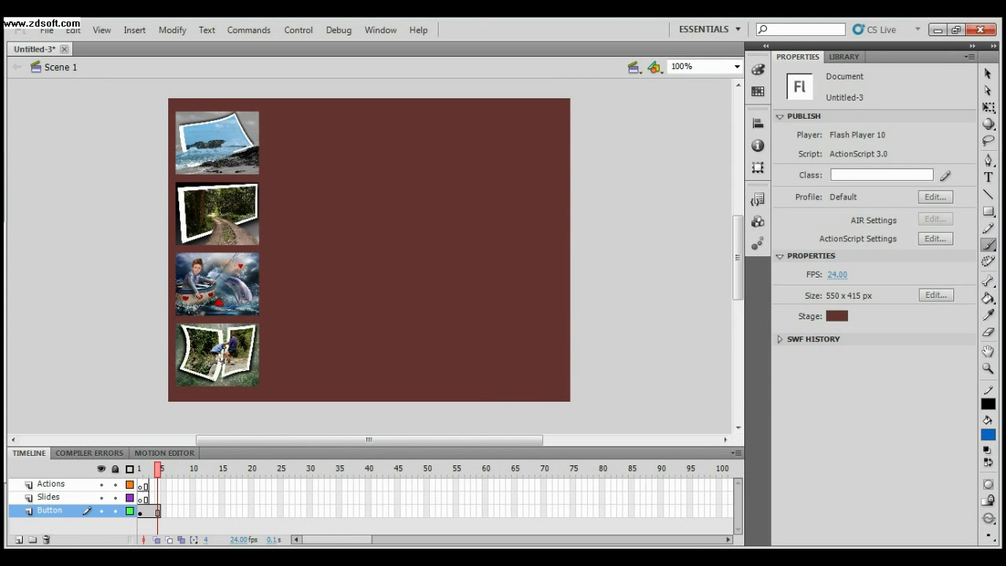
# Step: Place the full-size seascape image from the library onto the stage in frame 1 of the Slides layer
pyautogui.click(49, 497)
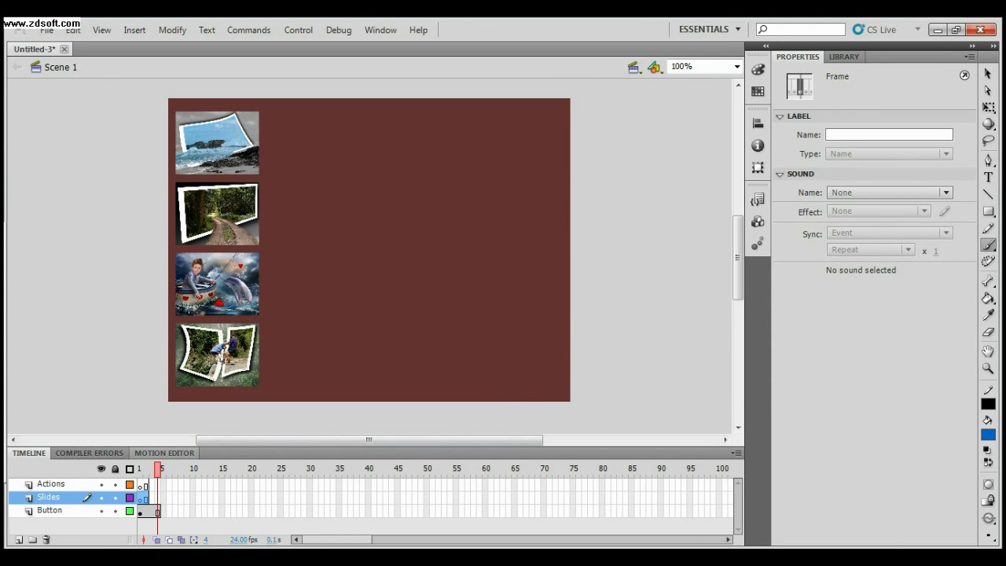
pyautogui.click(140, 498)
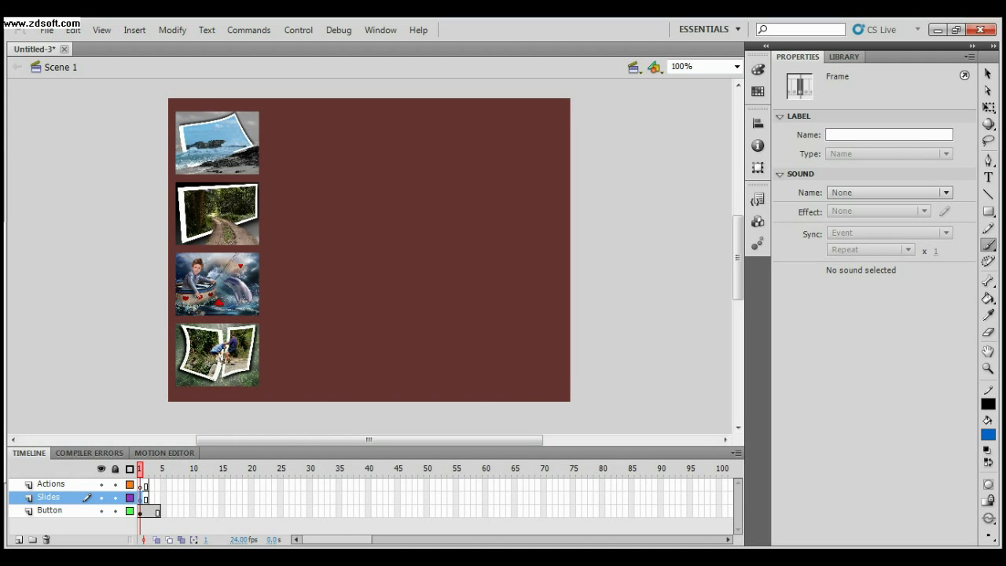
pyautogui.click(843, 57)
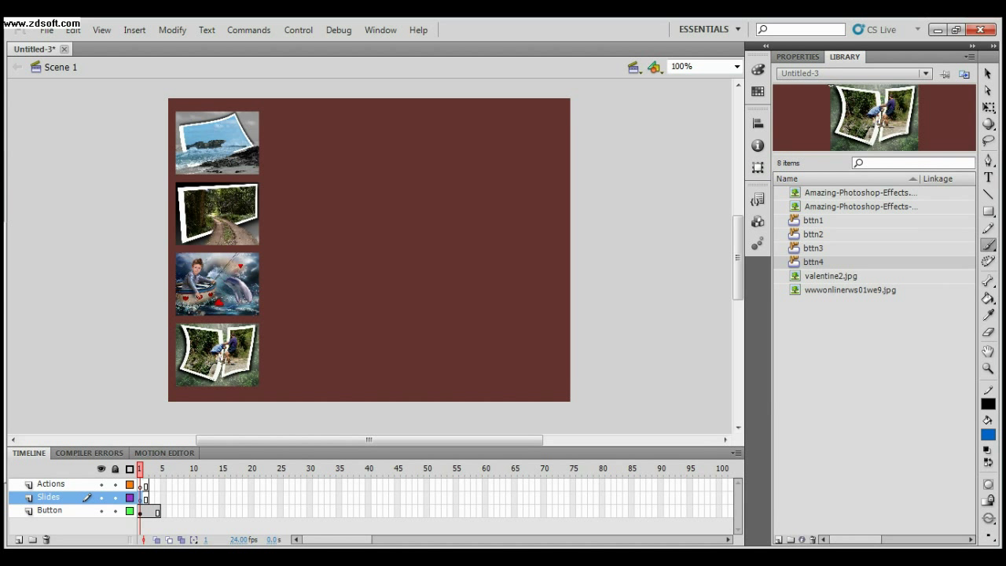
pyautogui.click(860, 193)
pyautogui.moveTo(859, 192); pyautogui.dragTo(414, 198)
pyautogui.scroll(2, 414, 255)
pyautogui.scroll(-2, 414, 255)
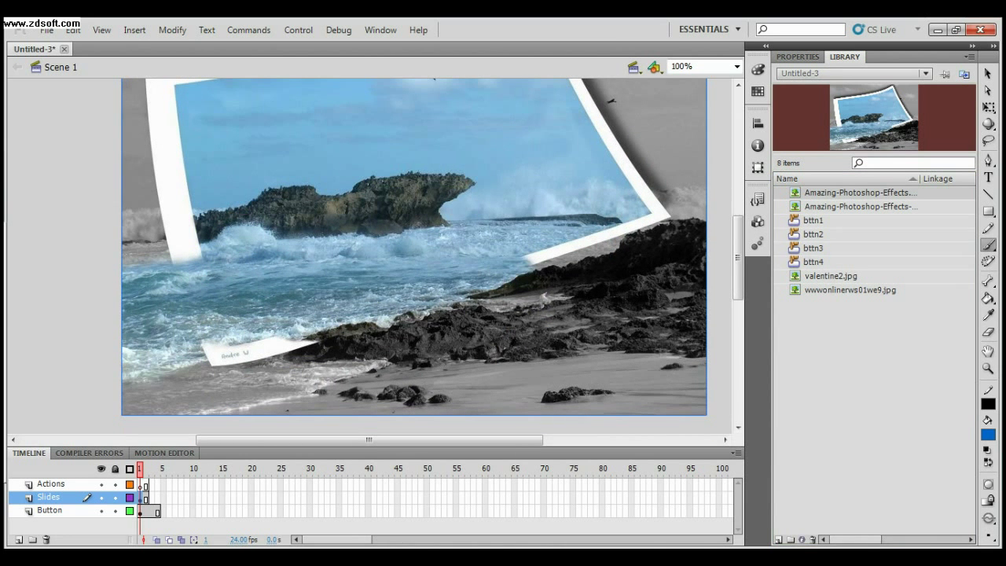
# Step: Position the large seascape image at X 140, Y 17 and resize it to 392 wide by 380 high
pyautogui.press('q')
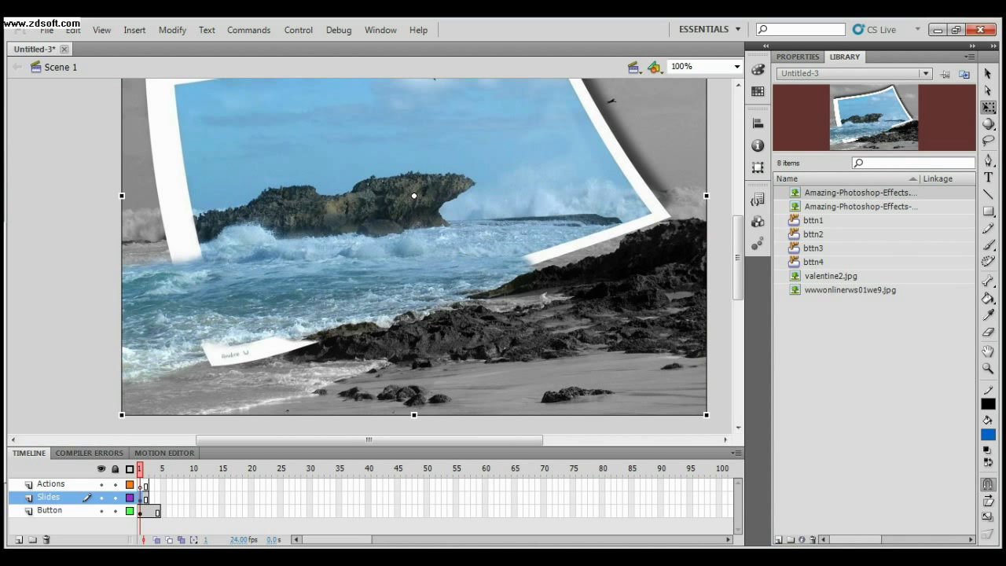
pyautogui.click(798, 57)
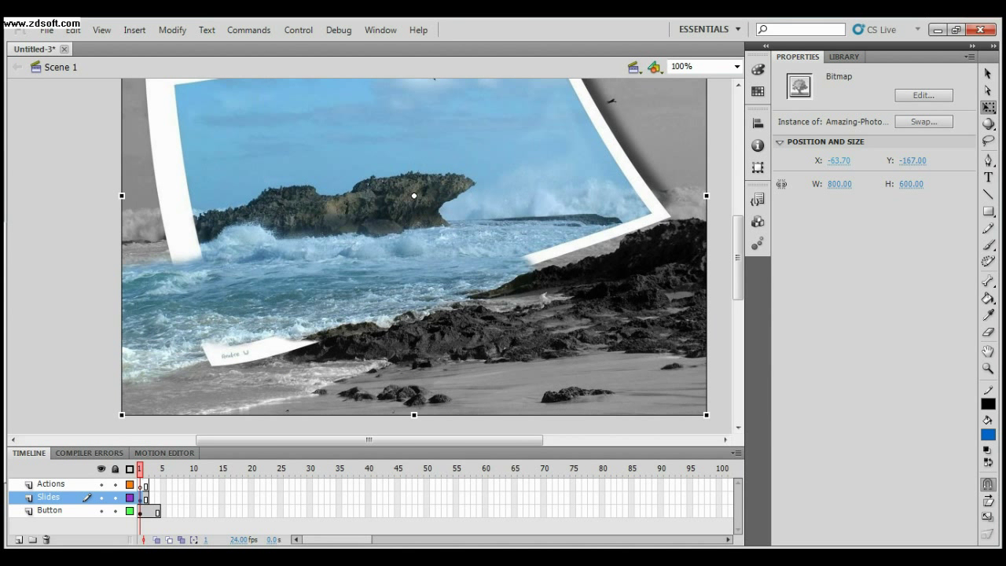
pyautogui.click(837, 160)
pyautogui.doubleClick(838, 159)
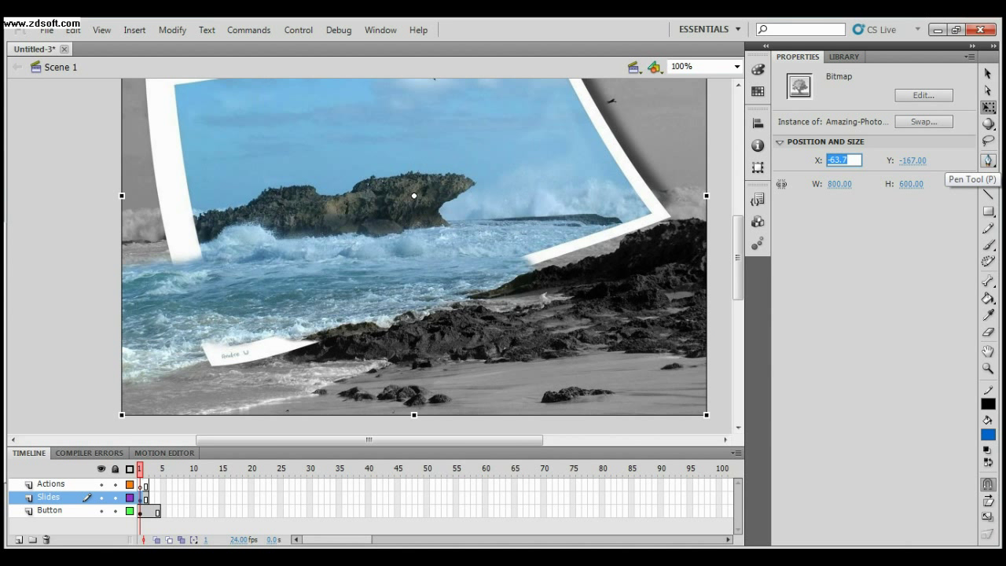
pyautogui.write('140')
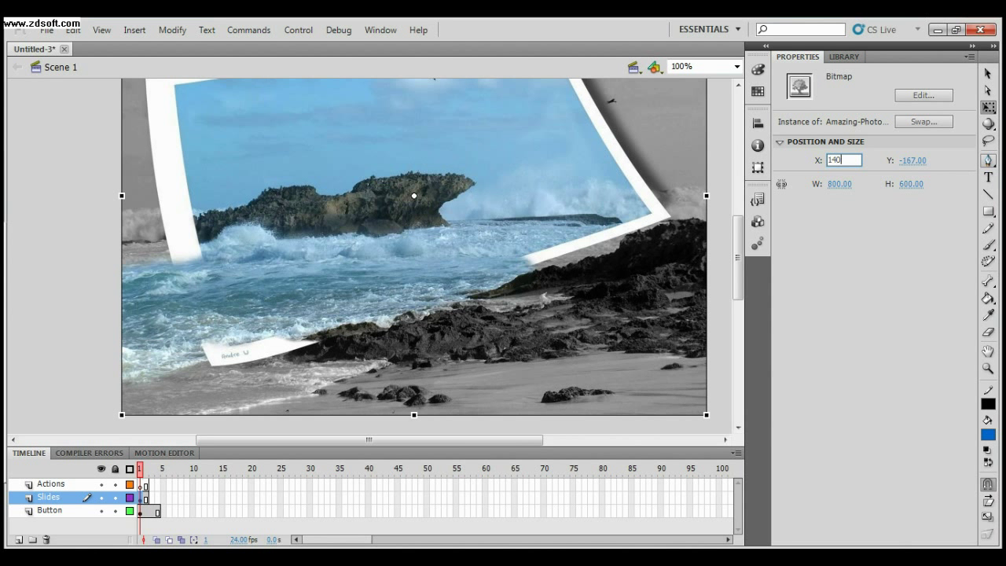
pyautogui.press('Tab')
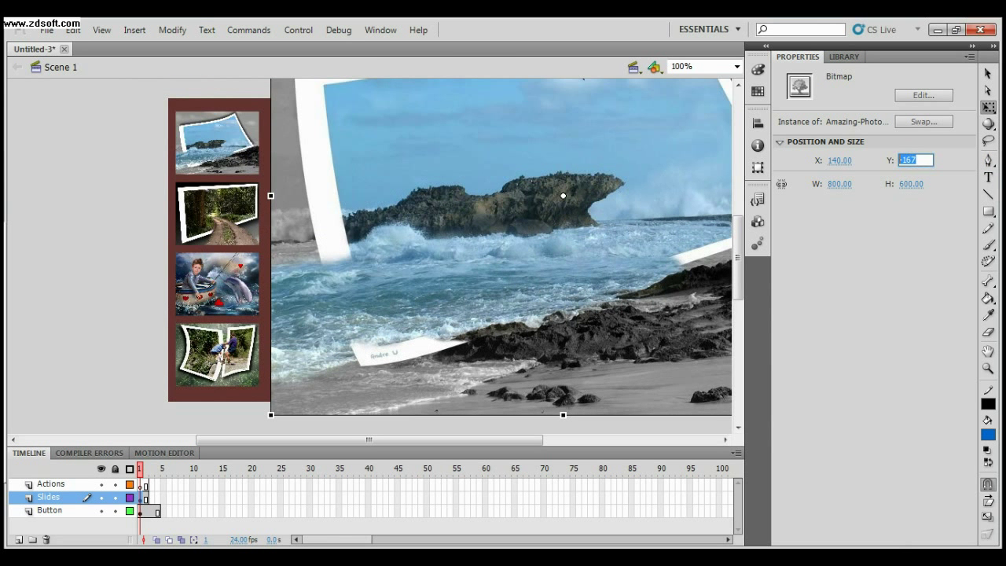
pyautogui.write('17')
pyautogui.press('Tab')
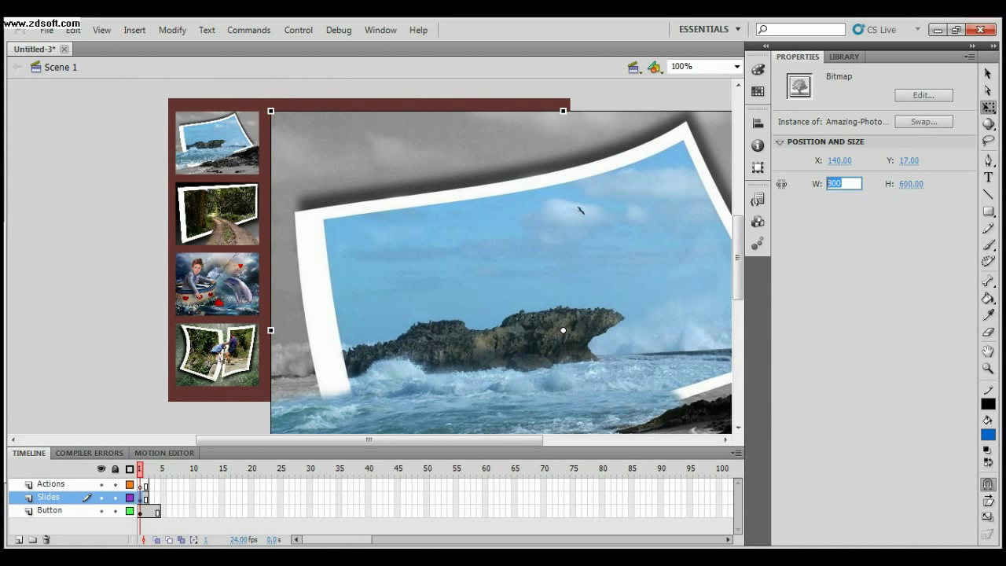
pyautogui.write('392')
pyautogui.press('Tab')
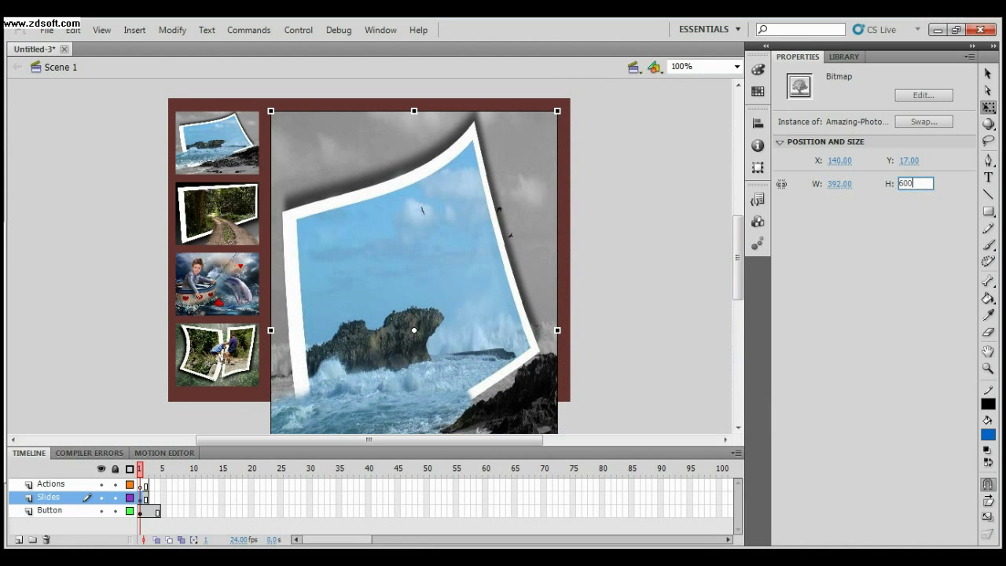
pyautogui.write('380')
pyautogui.press('Return')
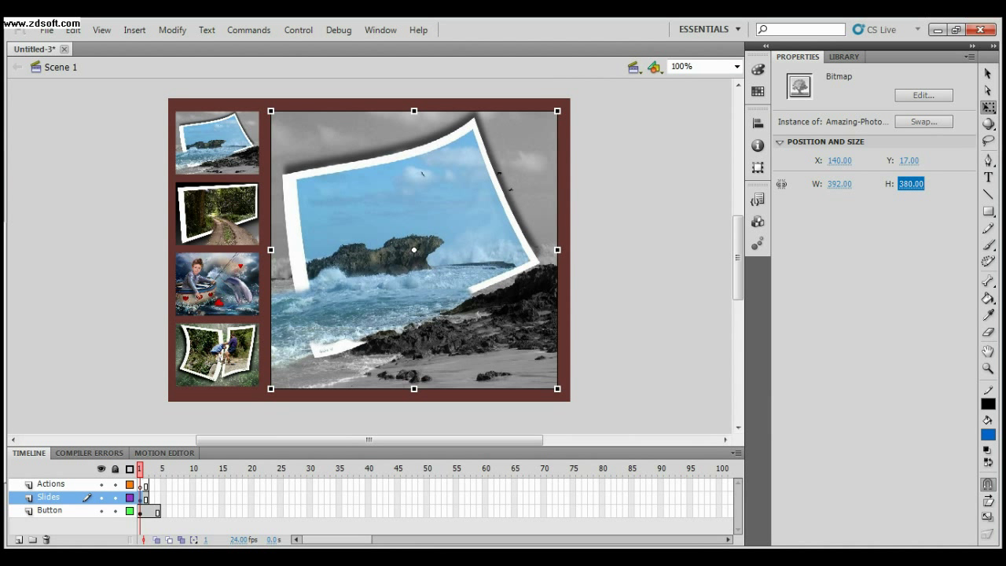
# Step: Give frame 1 of the Slides layer the frame label slide1
pyautogui.click(140, 498)
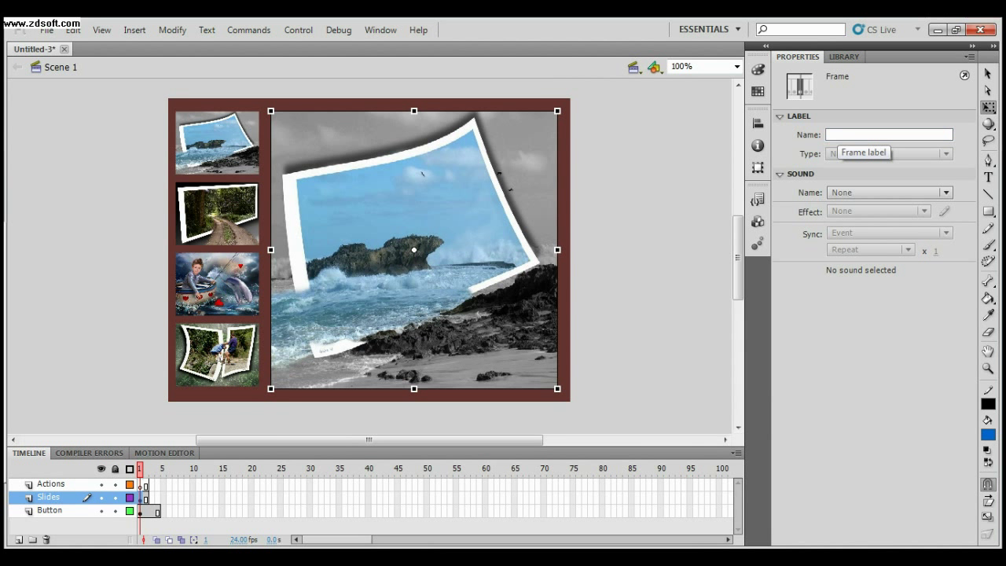
pyautogui.click(839, 134)
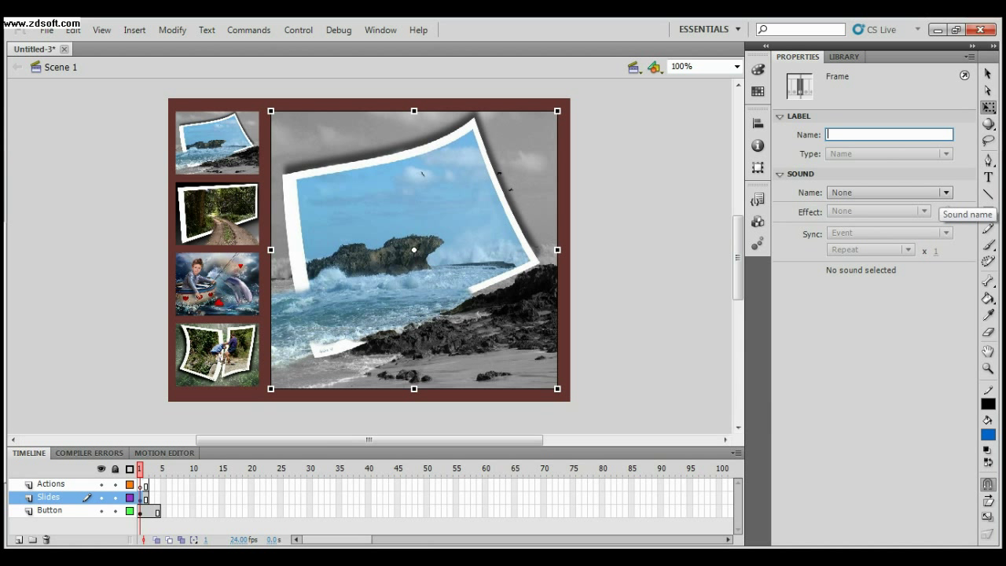
pyautogui.write('slide')
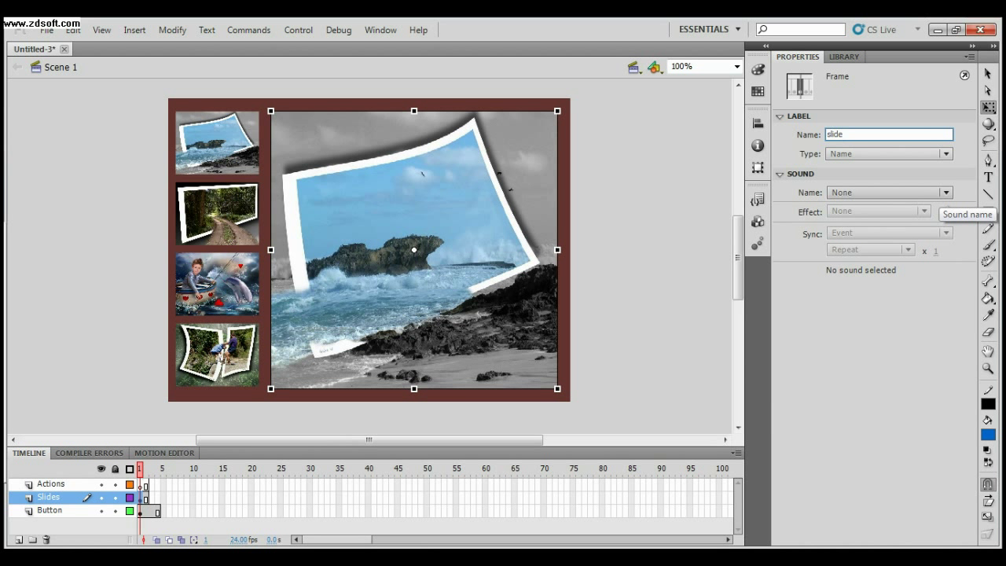
pyautogui.write('1')
pyautogui.press('Return')
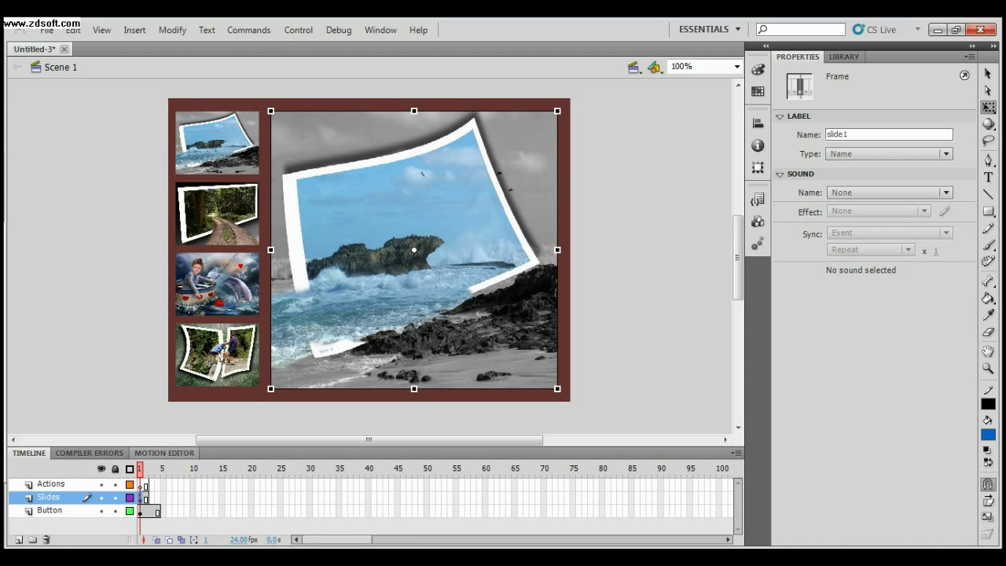
# Step: Insert a keyframe at frame 2 of the Slides layer and delete the large seascape image from it
pyautogui.rightClick(146, 498)
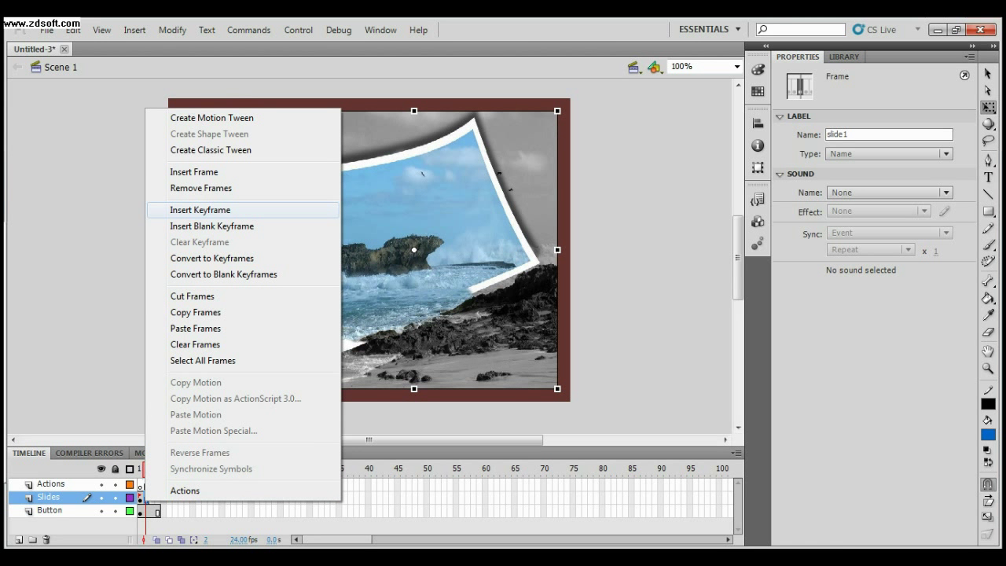
pyautogui.click(200, 209)
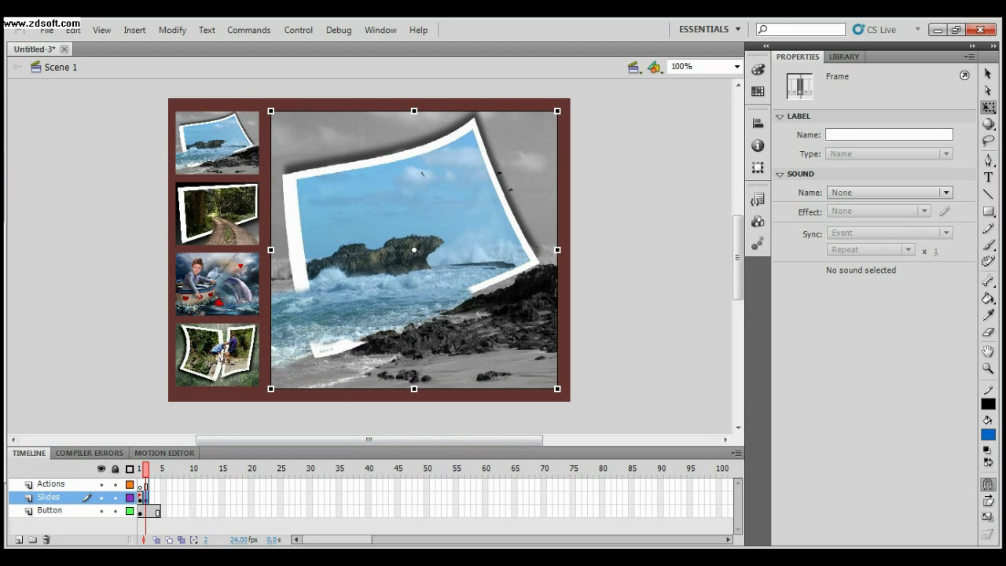
pyautogui.click(252, 511)
pyautogui.click(146, 498)
pyautogui.press('Delete')
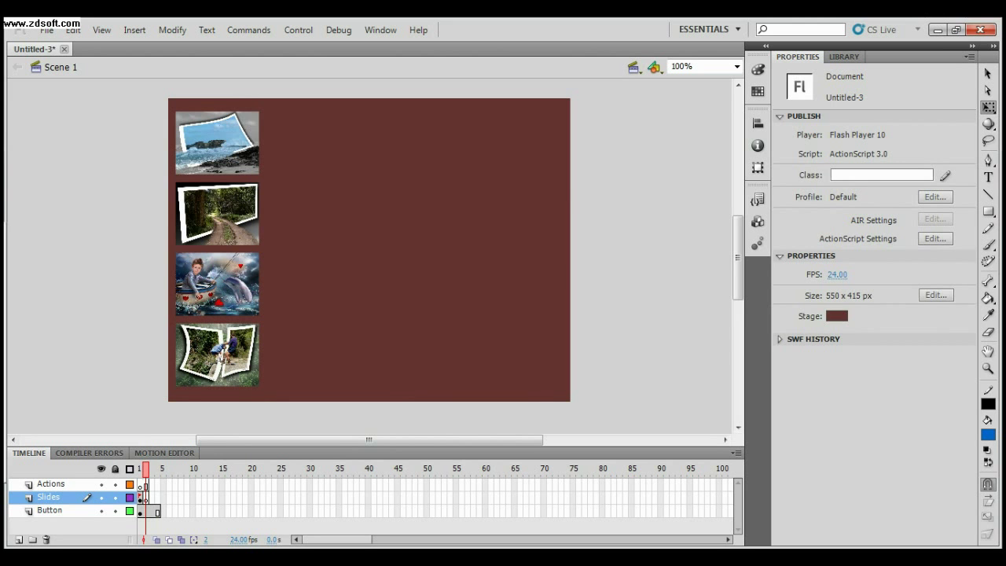
# Step: Place the full-size forest road image from the library in frame 2 of the Slides layer and position it at X 140, Y 17
pyautogui.click(844, 56)
pyautogui.moveTo(859, 206); pyautogui.dragTo(424, 244)
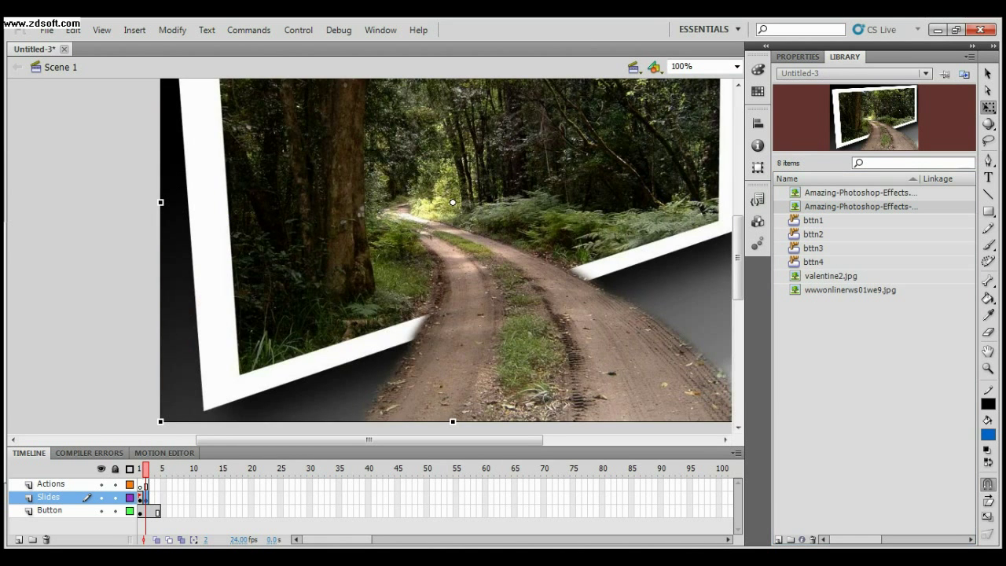
pyautogui.click(797, 56)
pyautogui.click(839, 160)
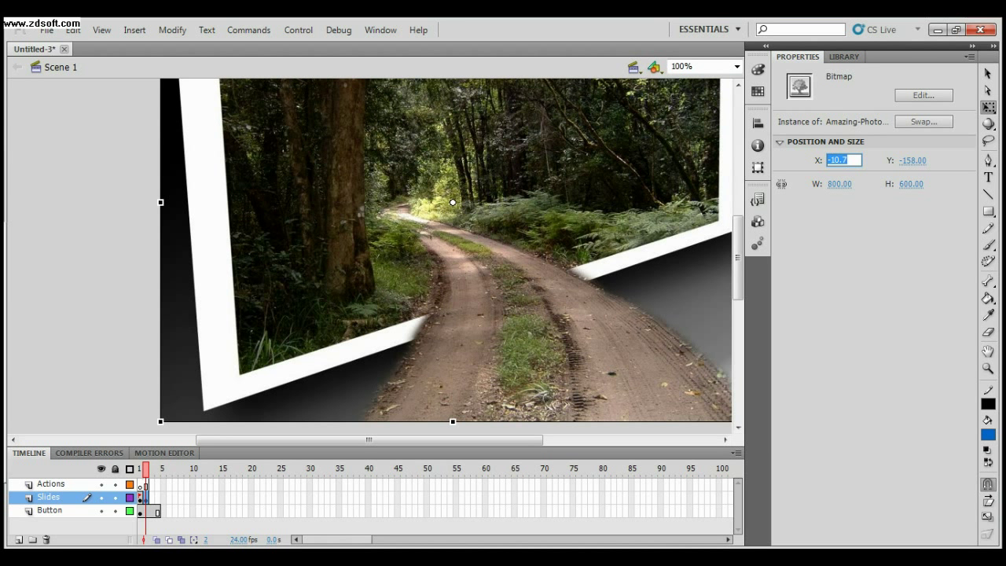
pyautogui.write('140')
pyautogui.press('Tab')
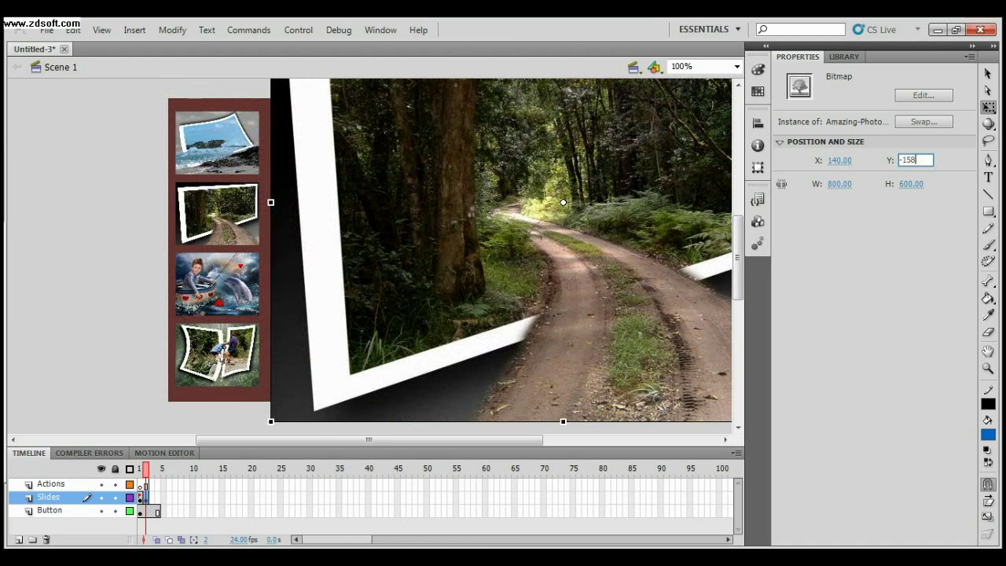
pyautogui.write('17')
pyautogui.press('Tab')
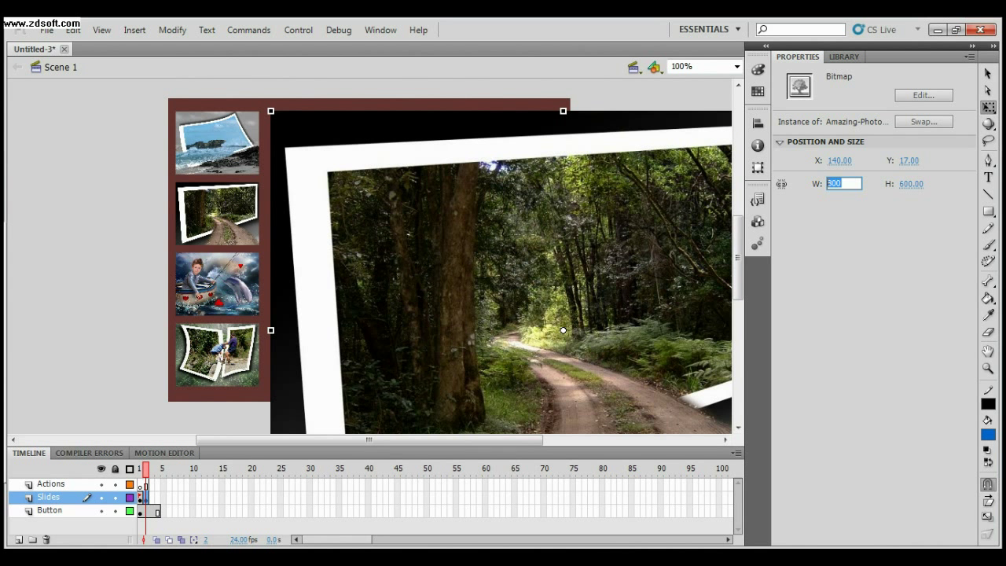
# Step: Resize the large forest road image to 392 wide by 380 high
pyautogui.write('392')
pyautogui.press('Tab')
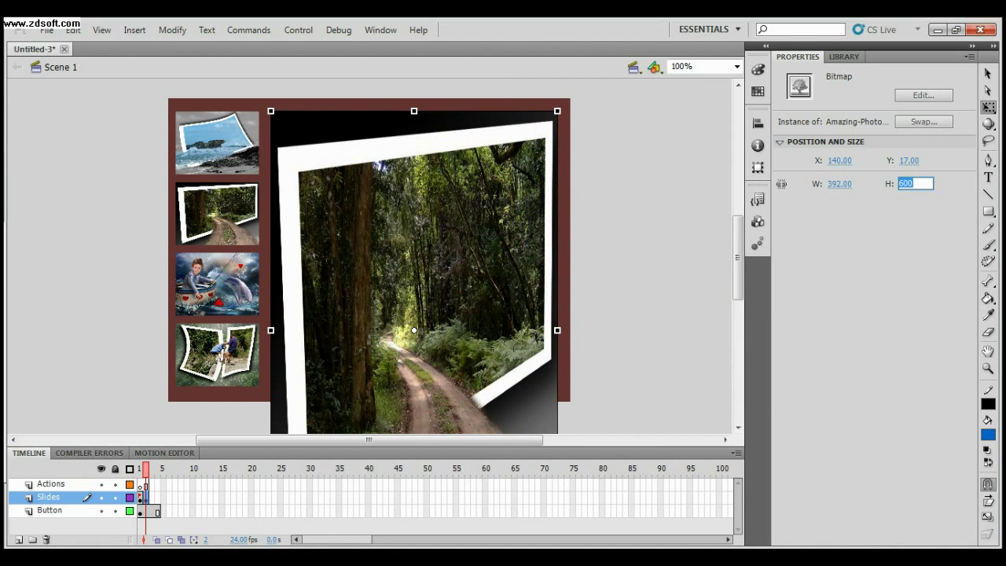
pyautogui.write('380')
pyautogui.press('Return')
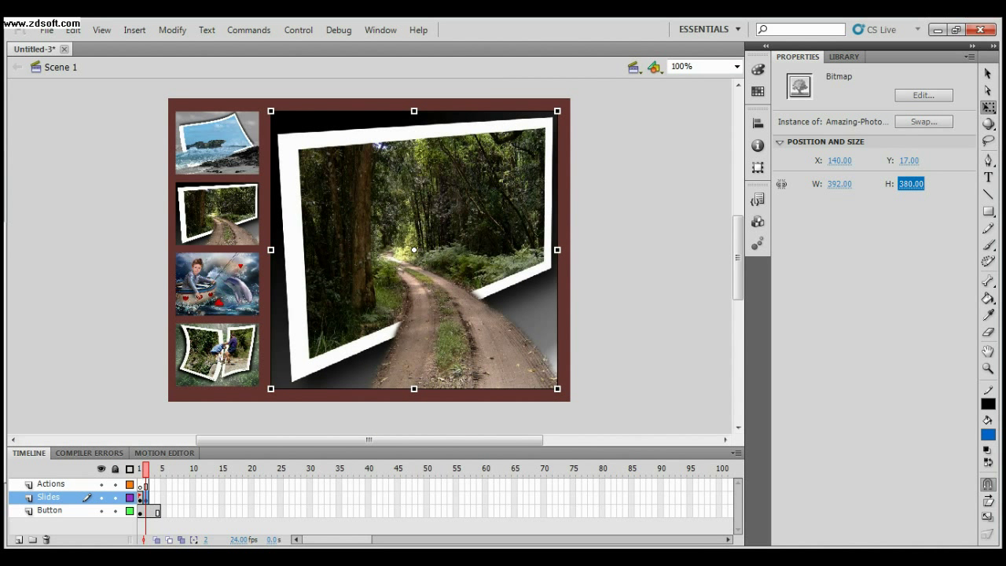
# Step: Give frame 2 of the Slides layer the frame label slide2
pyautogui.click(257, 498)
pyautogui.click(145, 497)
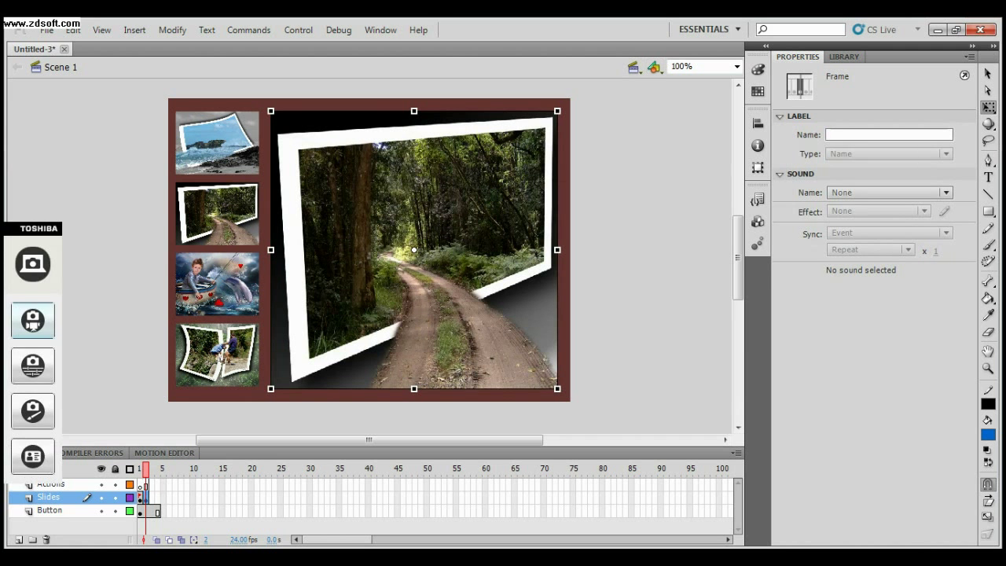
pyautogui.click(833, 134)
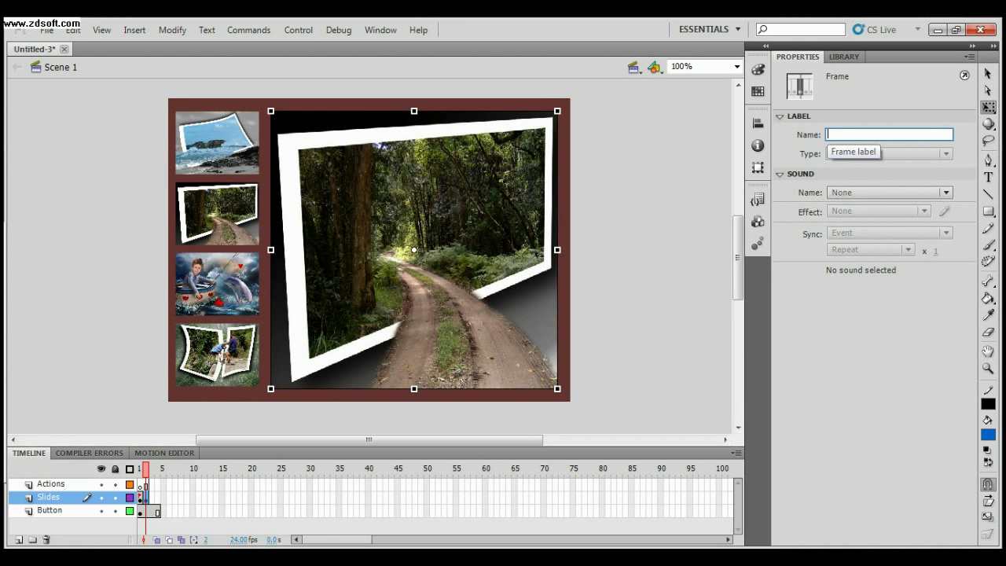
pyautogui.write('slide2')
pyautogui.press('Return')
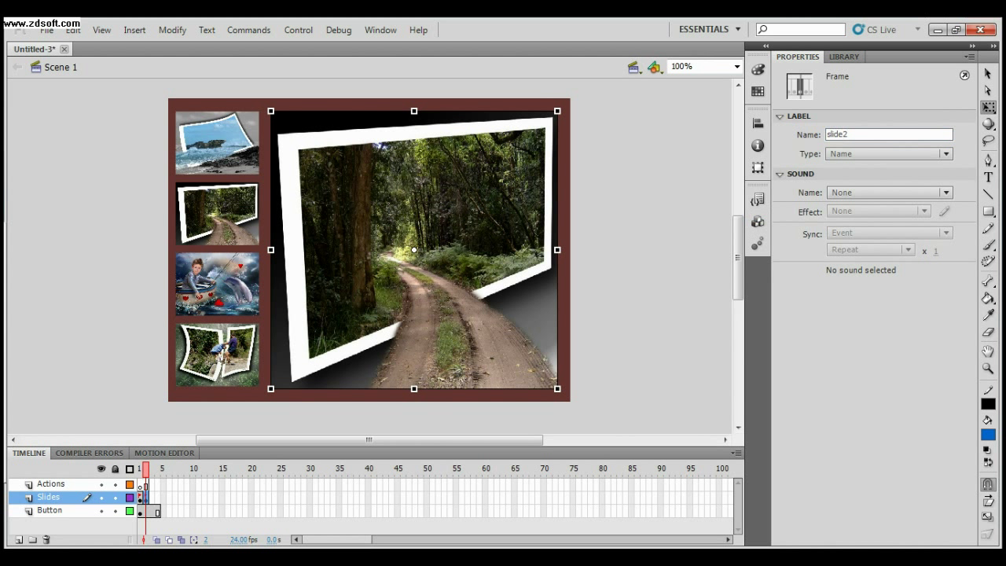
# Step: Insert a keyframe at frame 3 of the Slides layer and delete the large forest road image from it
pyautogui.rightClick(149, 497)
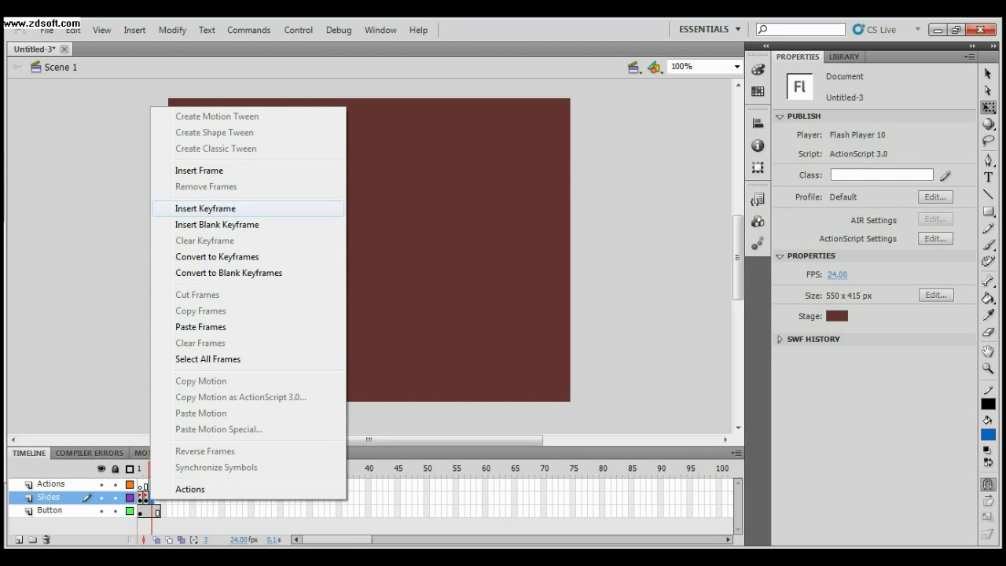
pyautogui.click(204, 208)
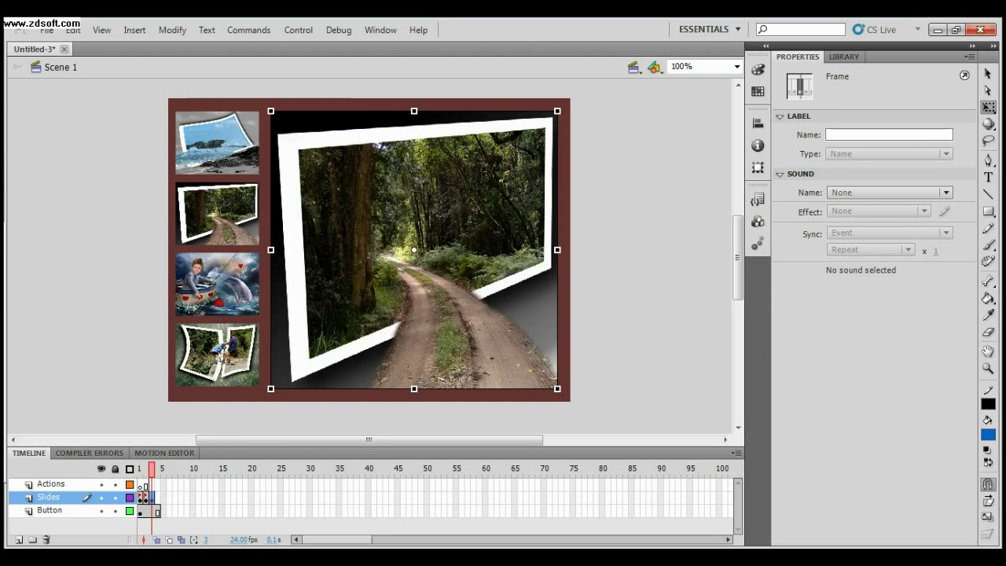
pyautogui.press('Delete')
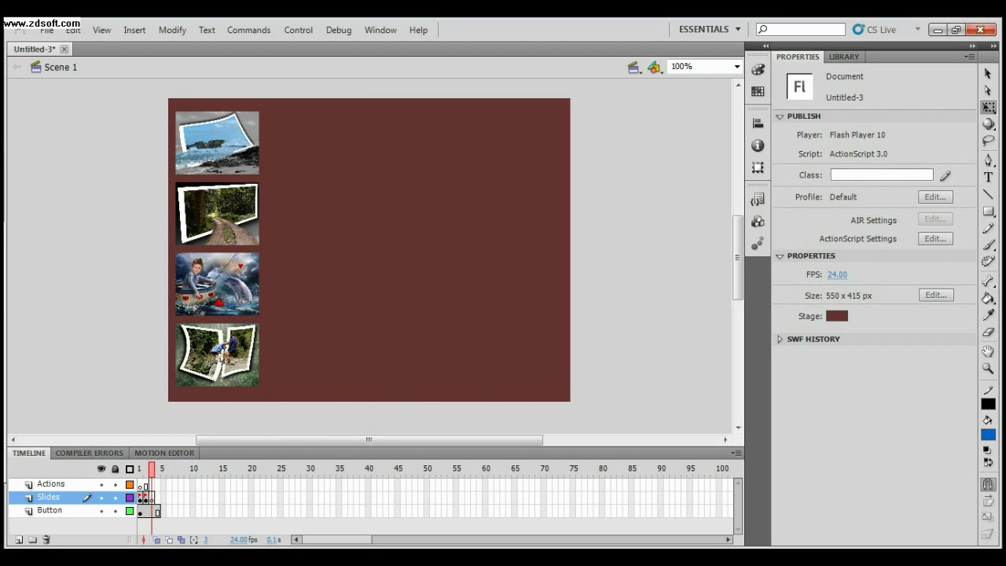
# Step: Place valentine2.jpg from the library onto the stage in frame 3 of the Slides layer
pyautogui.click(844, 57)
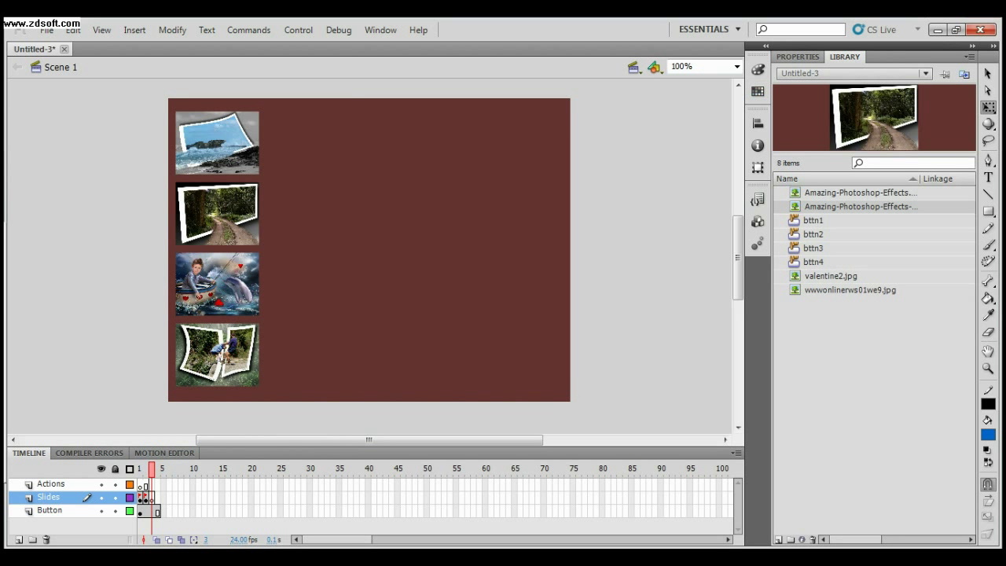
pyautogui.click(831, 276)
pyautogui.moveTo(831, 276); pyautogui.dragTo(456, 238)
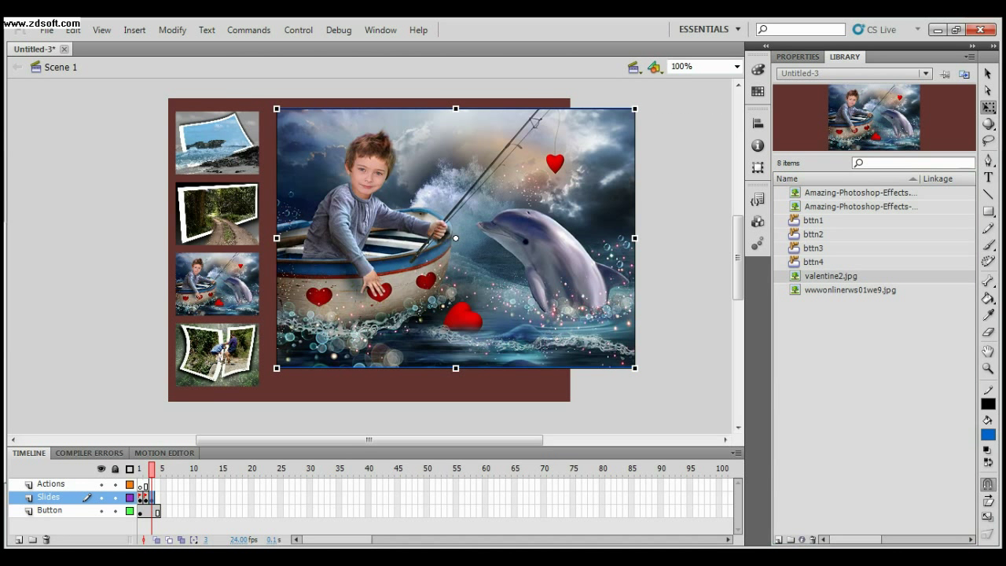
# Step: Position the large valentine2.jpg image at X 140, Y 17
pyautogui.click(798, 57)
pyautogui.click(830, 160)
pyautogui.doubleClick(830, 159)
pyautogui.write('1')
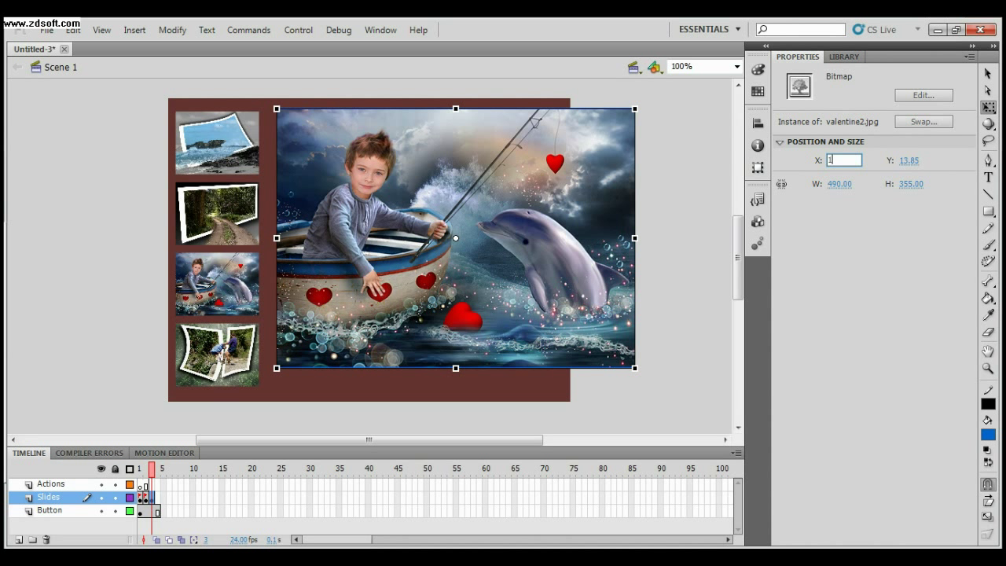
pyautogui.write('40')
pyautogui.press('Tab')
pyautogui.doubleClick(905, 160)
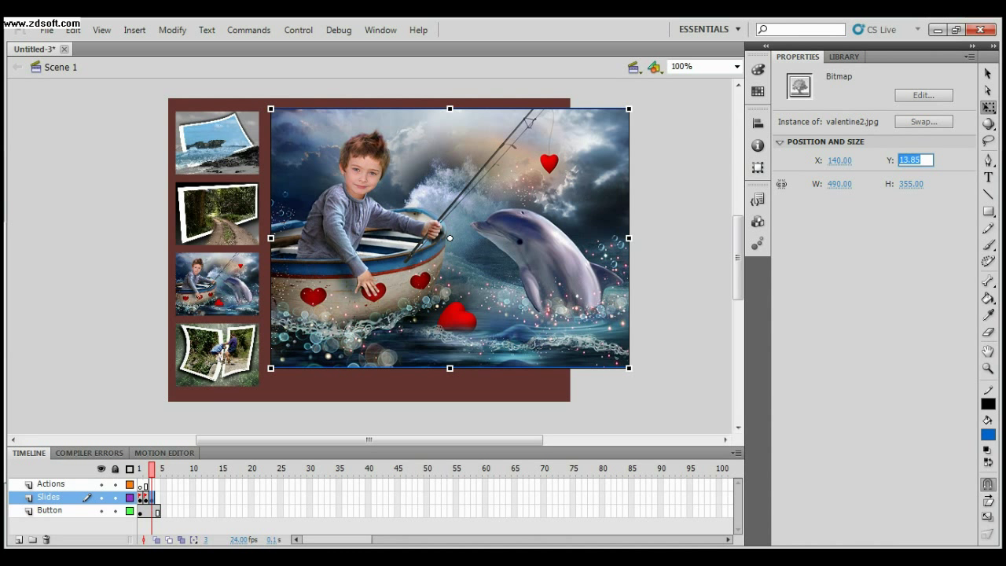
pyautogui.write('17')
pyautogui.press('Return')
# Step: Resize the large valentine2.jpg image to 392 wide by 380 high
pyautogui.press('Tab')
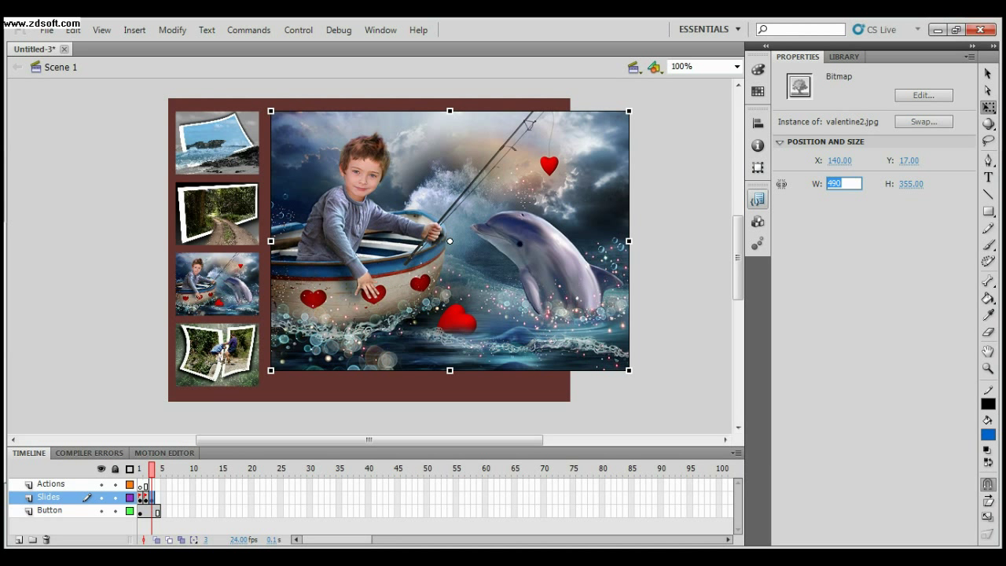
pyautogui.write('392')
pyautogui.press('Return')
pyautogui.press('Tab')
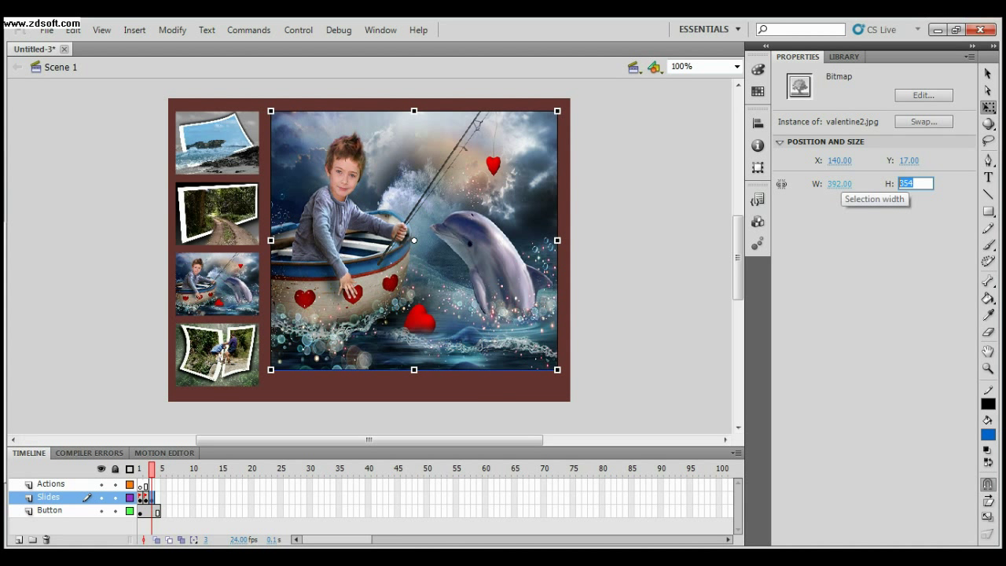
pyautogui.write('380')
pyautogui.press('Return')
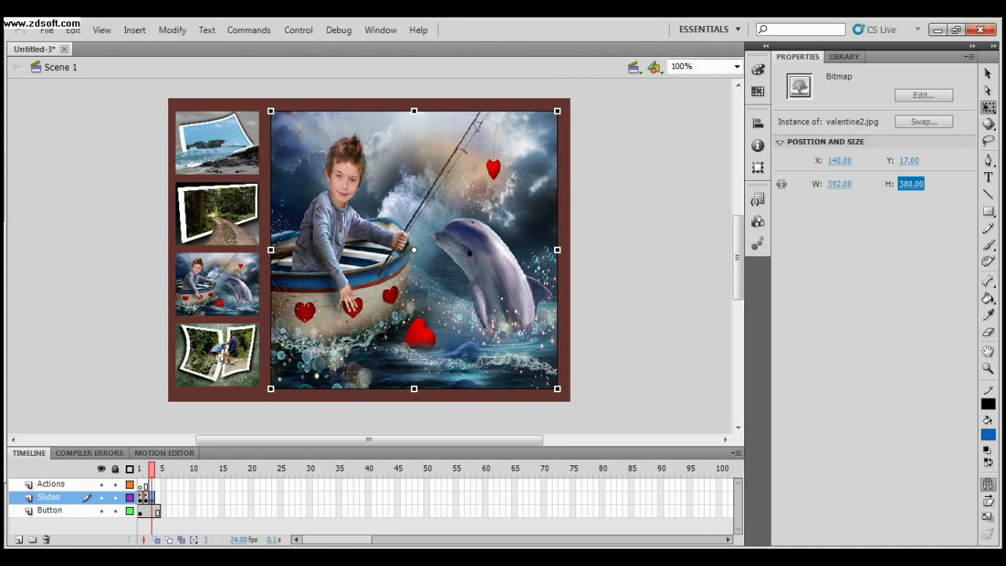
# Step: Give frame 3 of the Slides layer the frame label slide3
pyautogui.click(351, 511)
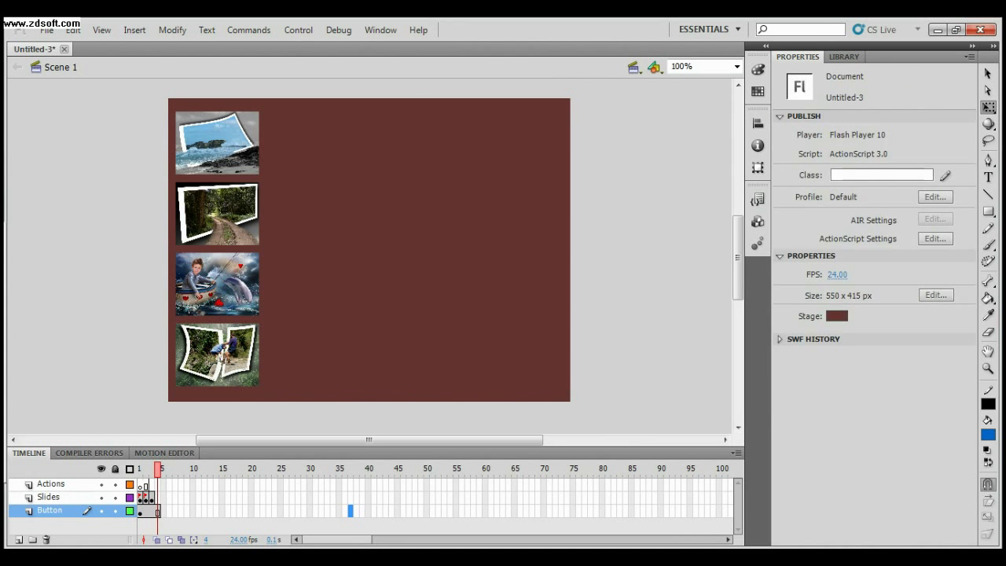
pyautogui.click(152, 498)
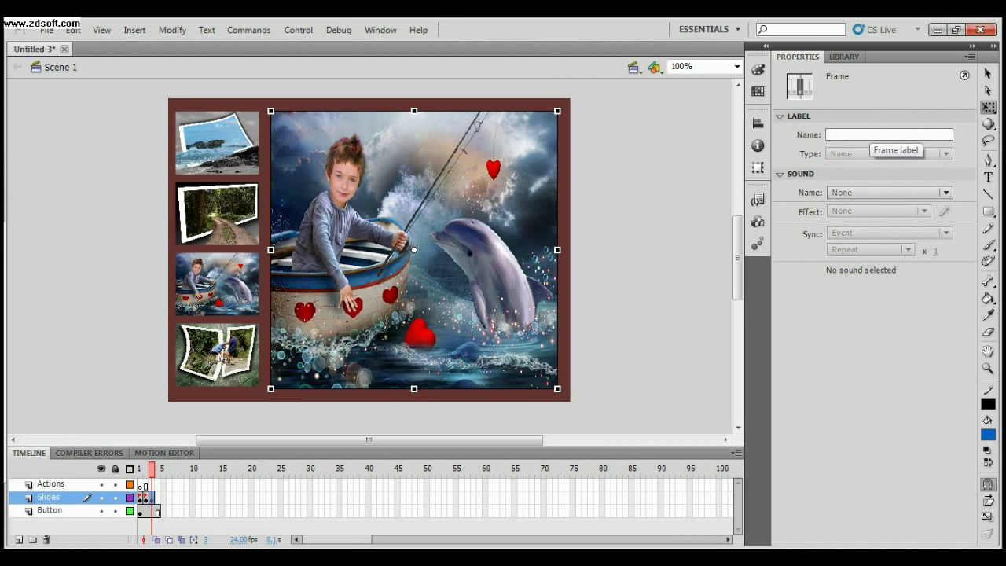
pyautogui.click(872, 135)
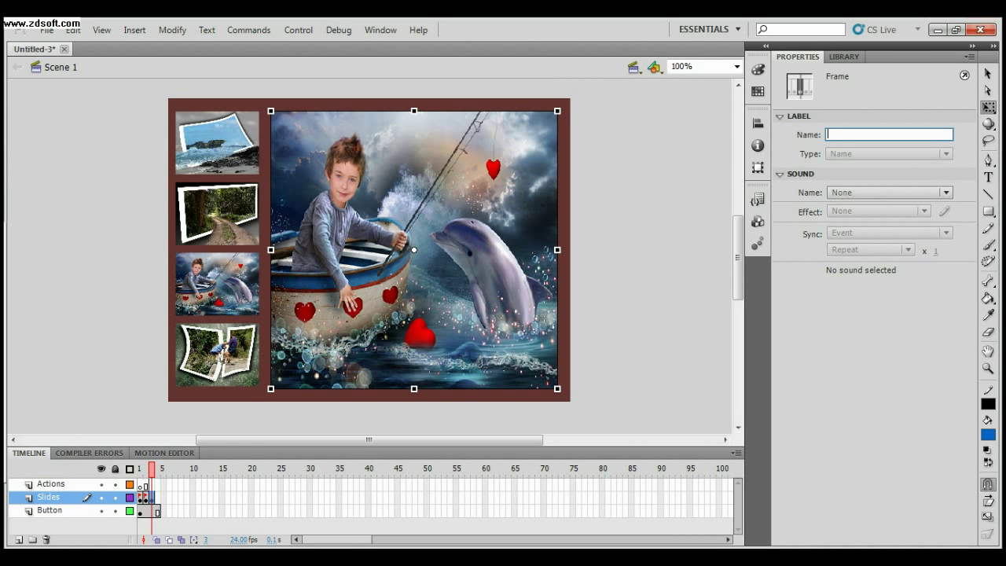
pyautogui.write('slide3')
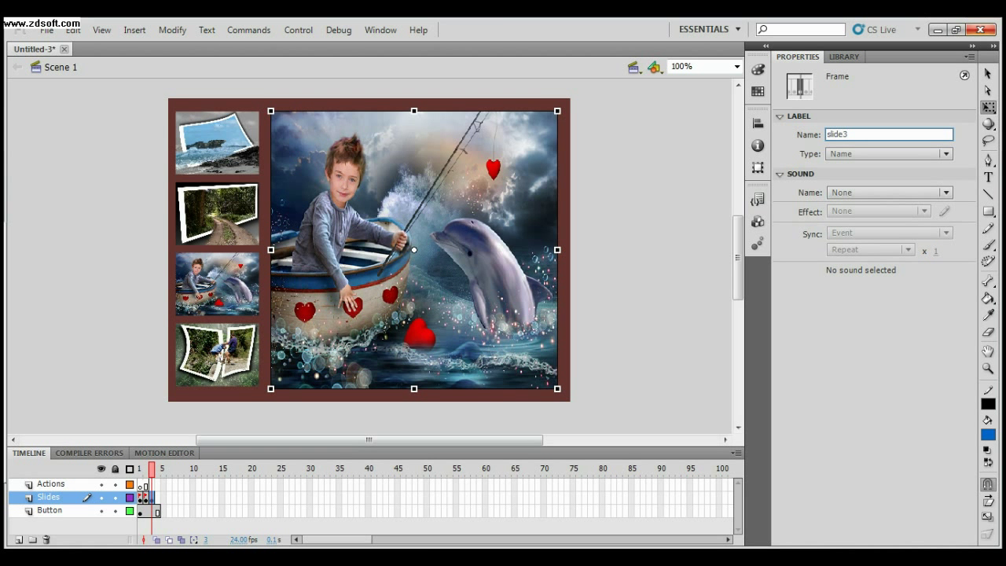
pyautogui.click(187, 498)
pyautogui.click(157, 497)
pyautogui.click(228, 511)
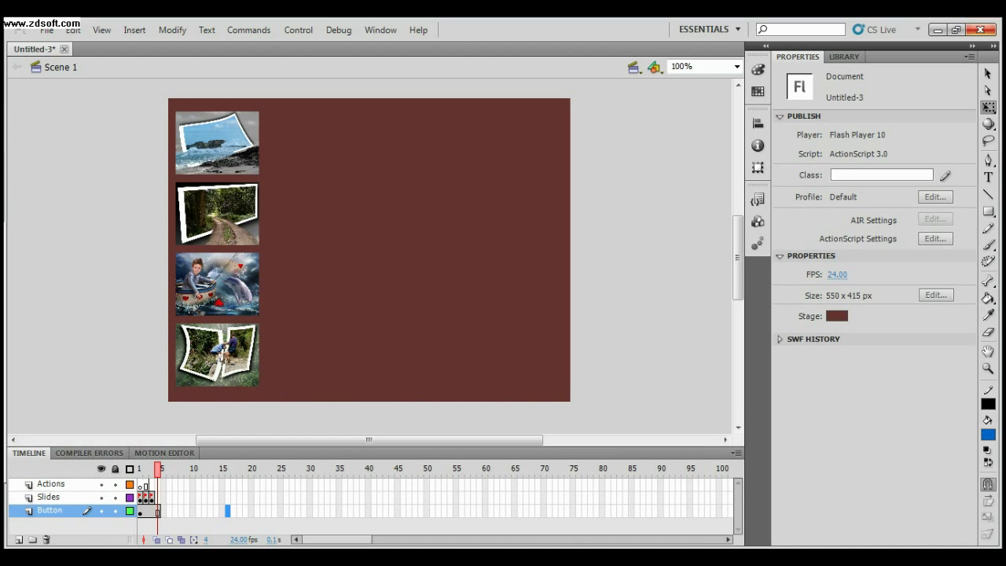
# Step: Insert a keyframe at frame 4 of the Slides layer and delete the large boat and dolphin image from it
pyautogui.rightClick(155, 498)
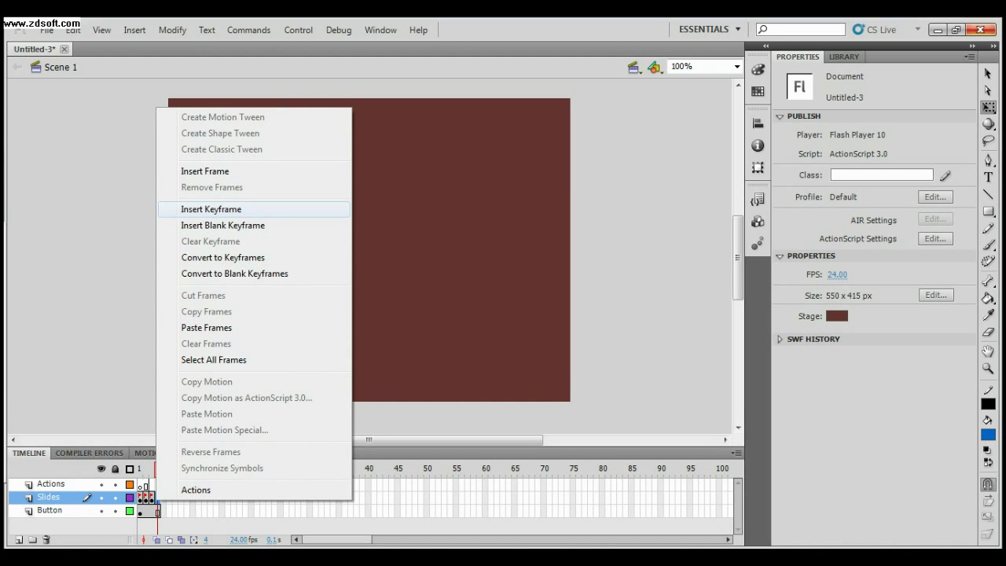
pyautogui.click(211, 209)
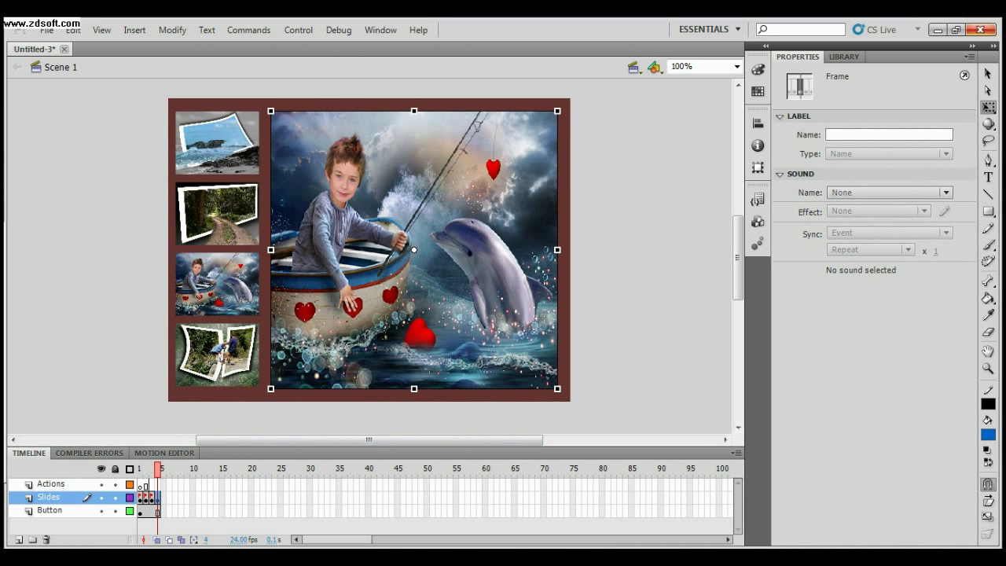
pyautogui.press('Delete')
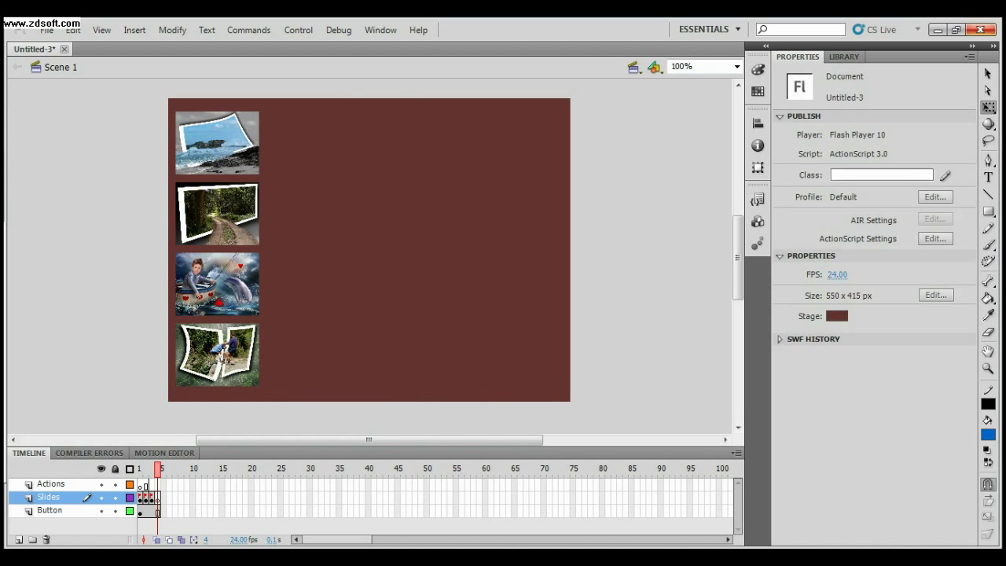
# Step: Place wwwonlinerws01we9.jpg from the library onto the stage in frame 4 of the Slides layer
pyautogui.click(844, 56)
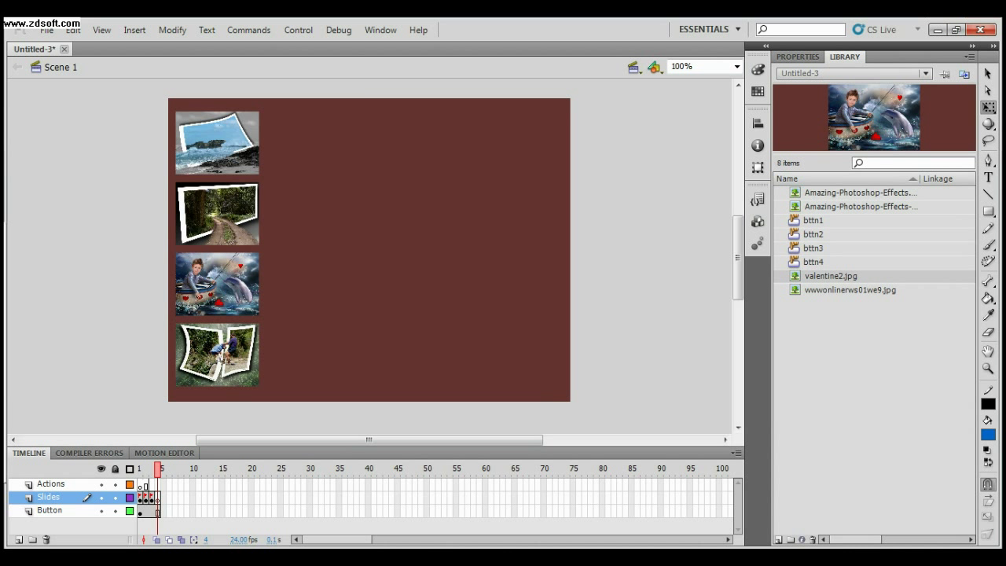
pyautogui.click(850, 290)
pyautogui.moveTo(850, 290); pyautogui.dragTo(428, 249)
# Step: Position the large wwwonlinerws01we9.jpg image at X 140, Y 17
pyautogui.click(798, 57)
pyautogui.click(839, 161)
pyautogui.moveTo(849, 160); pyautogui.dragTo(825, 160)
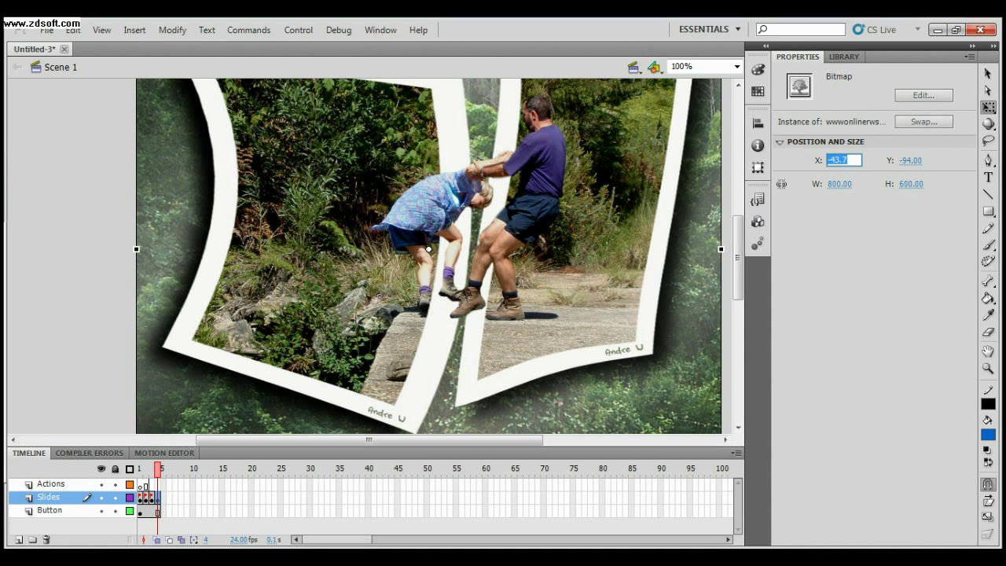
pyautogui.write('140')
pyautogui.press('Tab')
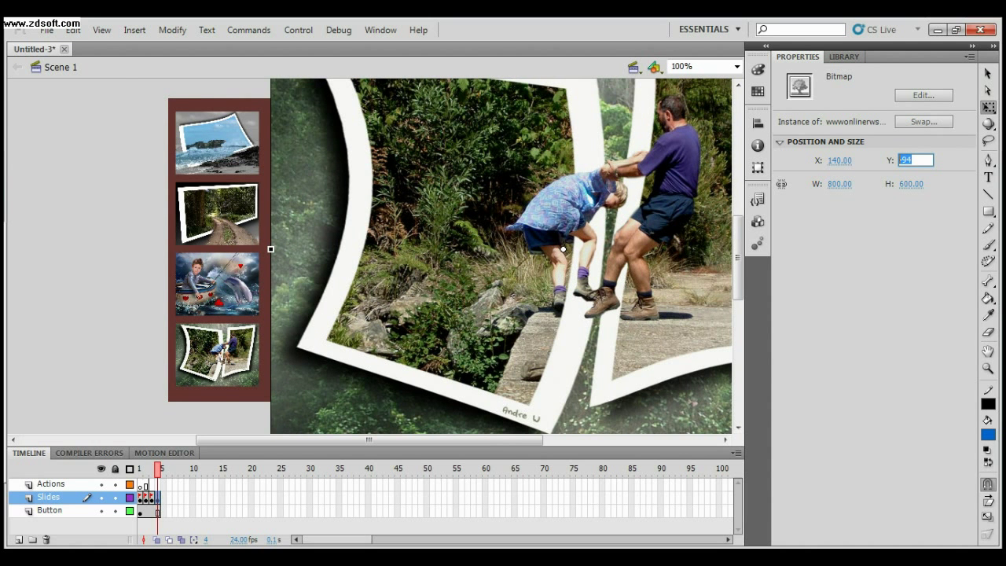
pyautogui.write('17')
pyautogui.press('Tab')
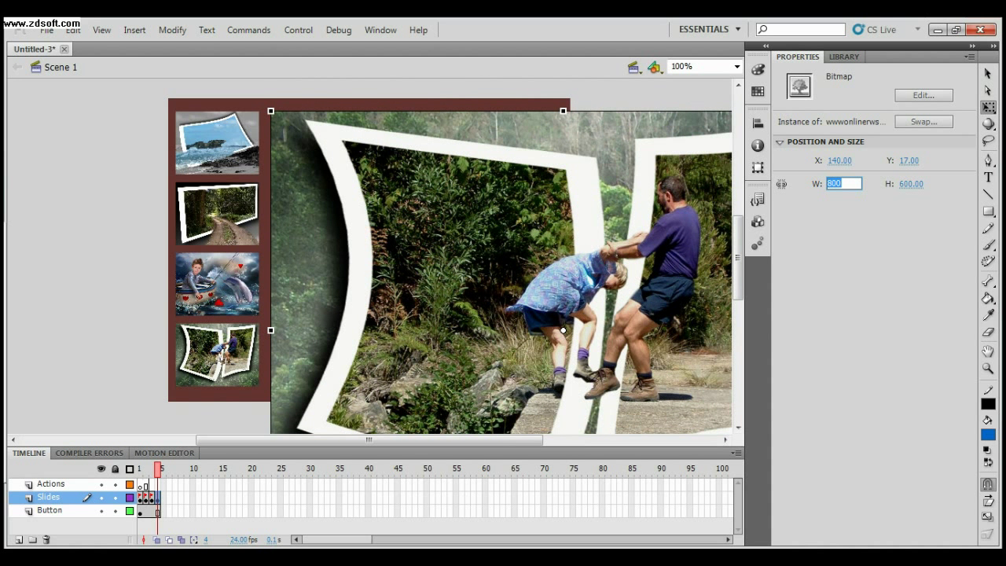
# Step: Resize the large wwwonlinerws01we9.jpg image to 392 wide by 380 high
pyautogui.write('392')
pyautogui.press('Tab')
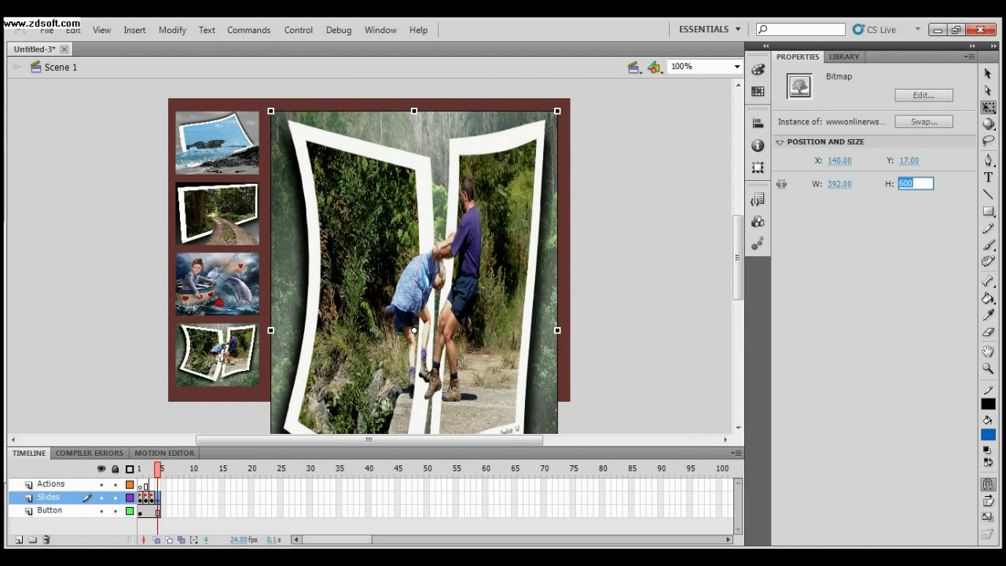
pyautogui.write('380')
pyautogui.press('Return')
# Step: Give frame 4 of the Slides layer the frame label slide4
pyautogui.click(234, 484)
pyautogui.click(157, 499)
pyautogui.click(842, 135)
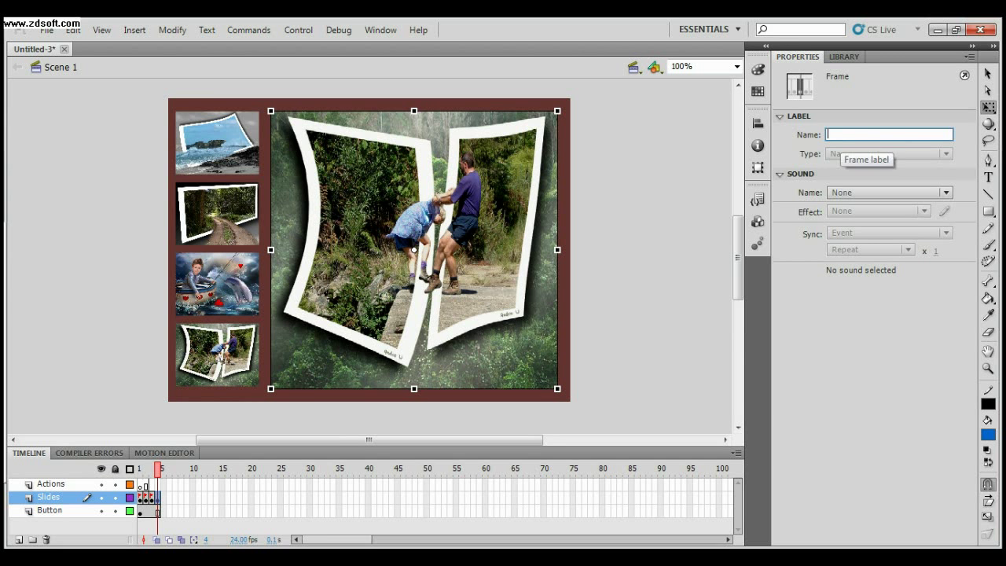
pyautogui.write('s')
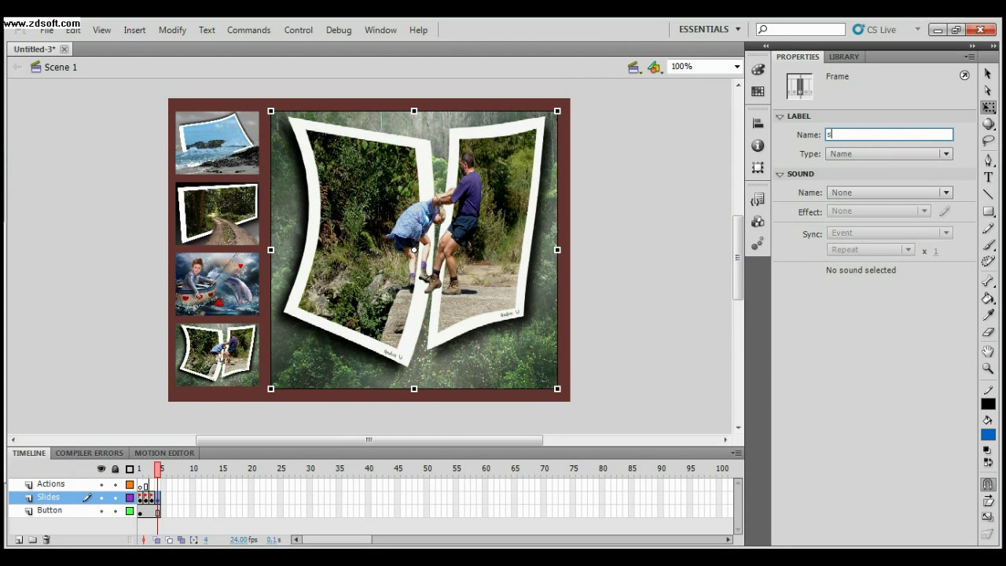
pyautogui.write('lide4')
pyautogui.press('Return')
pyautogui.click(210, 497)
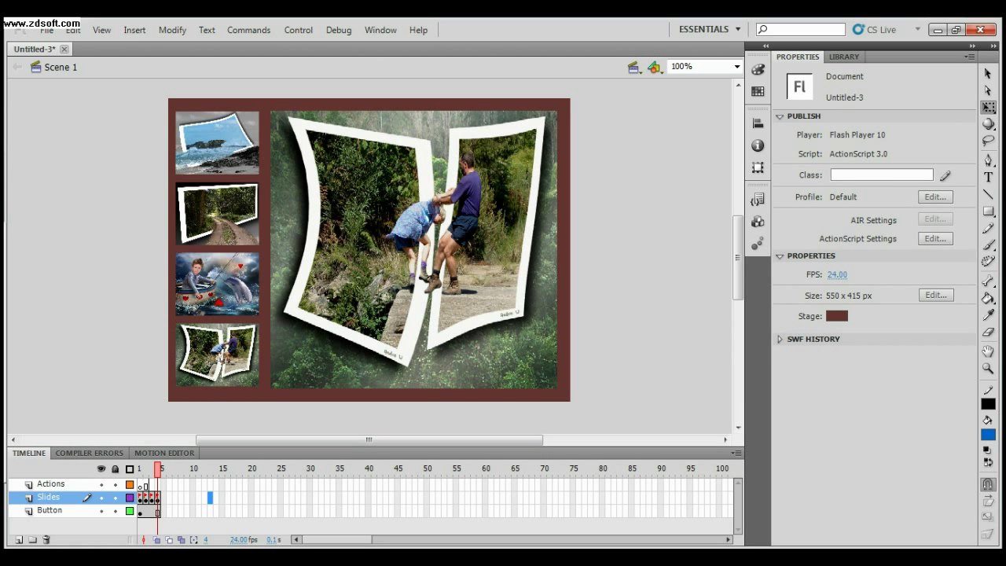
# Step: Open the script of the Actions layer's first frame and write stop() as its first line
pyautogui.click(52, 484)
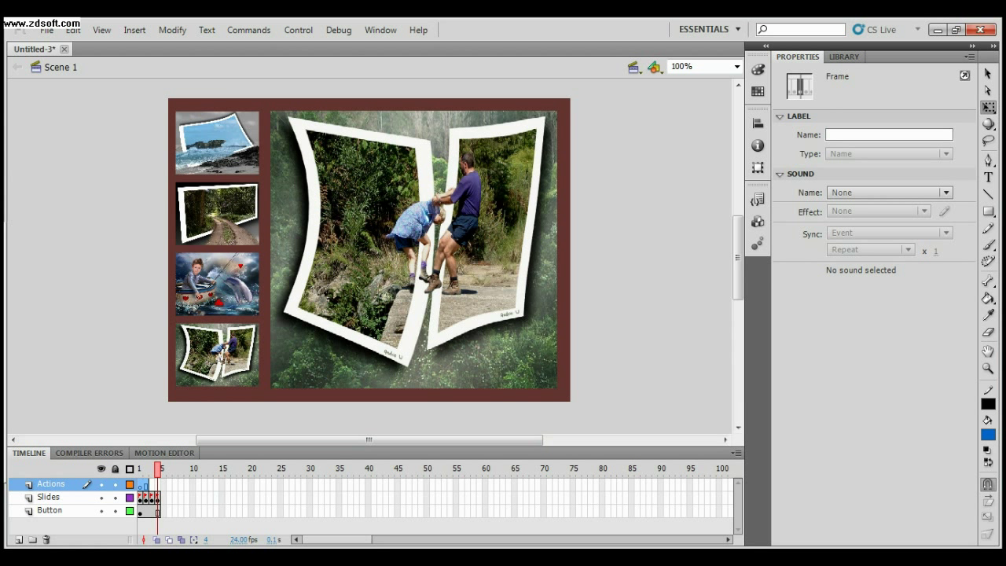
pyautogui.press('F9')
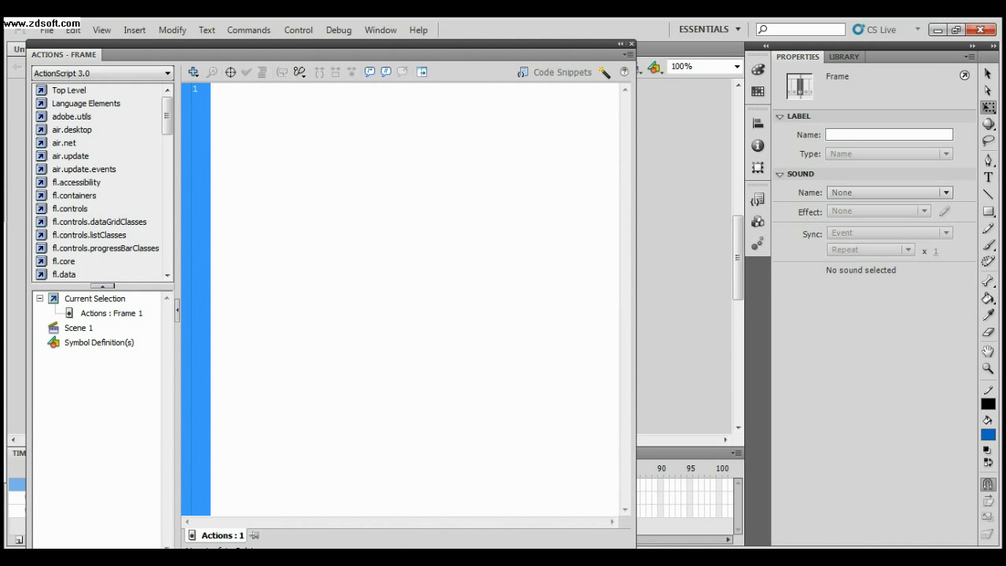
pyautogui.write('stop')
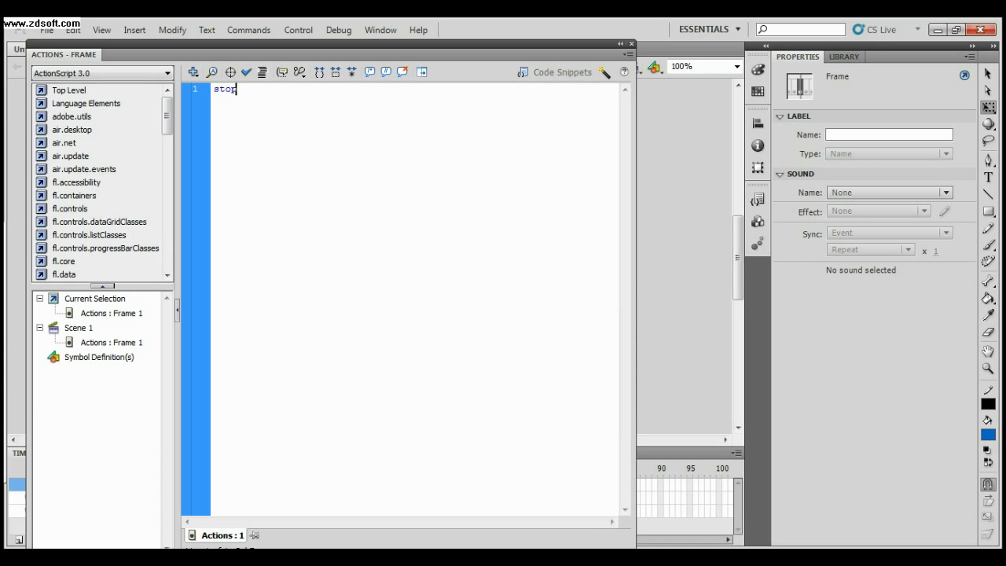
pyautogui.write('()')
pyautogui.press('Return')
# Step: Add a click listener for the first button: bttn1.addEventListener(MouseEvent.CLICK,play1);
pyautogui.write('bttn1.')
pyautogui.write('addEve')
pyautogui.press('BackSpace')
pyautogui.press('BackSpace')
pyautogui.write('ventLis')
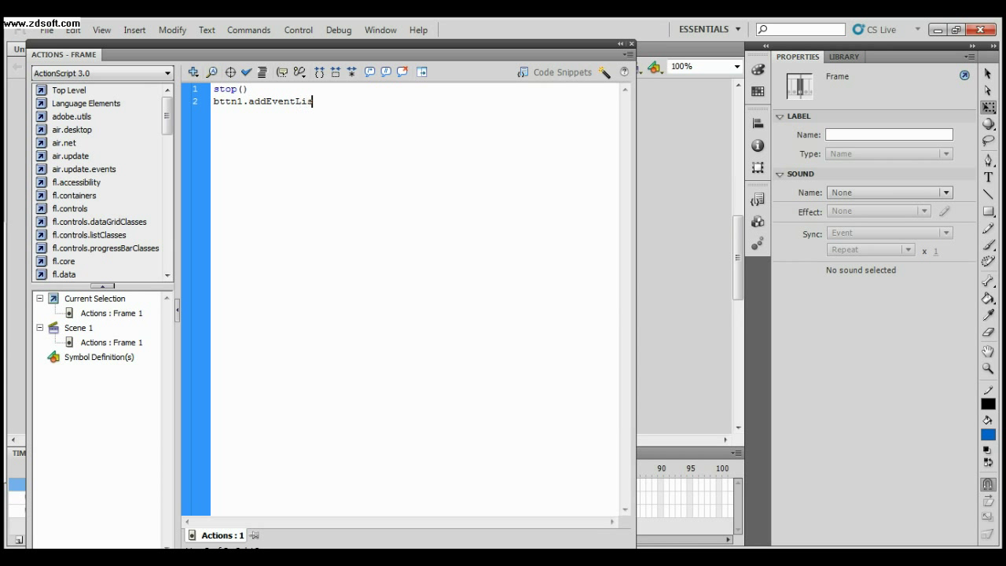
pyautogui.write('tener(')
pyautogui.write('Moua')
pyautogui.write('e')
pyautogui.write('E')
pyautogui.write('ven')
pyautogui.write('t.C')
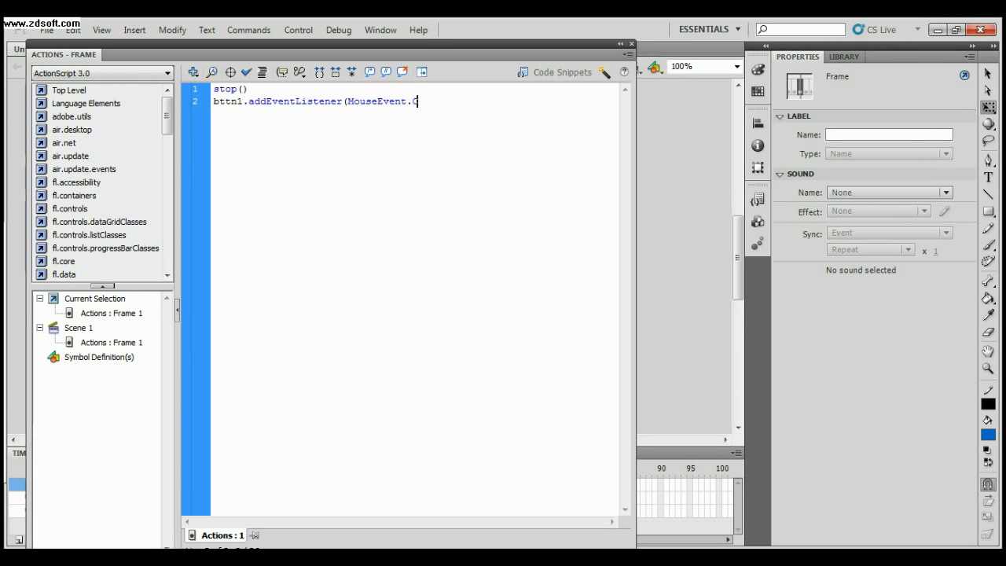
pyautogui.write('LICK.')
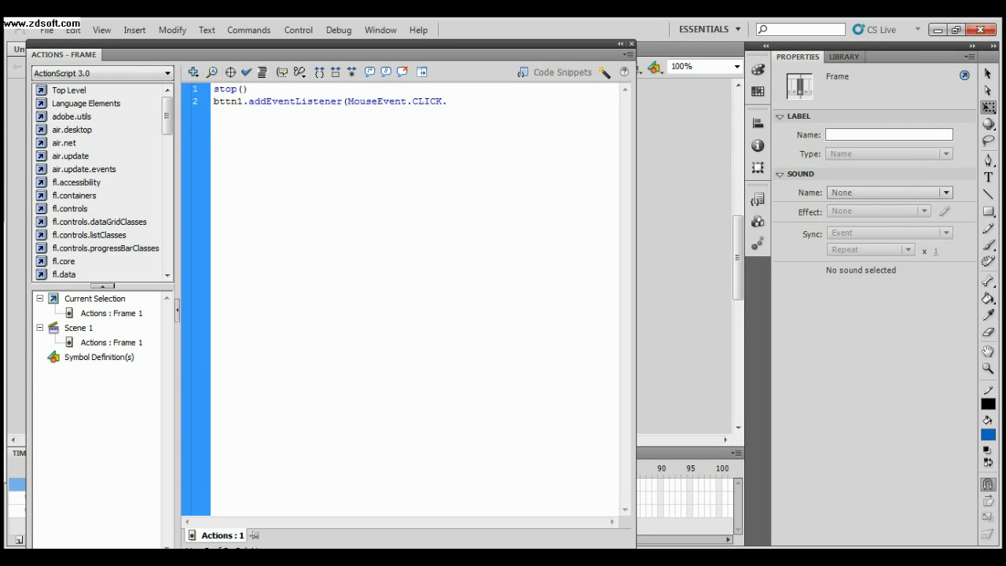
pyautogui.press('BackSpace')
pyautogui.write(',')
pyautogui.press('BackSpace')
pyautogui.write('play1);')
pyautogui.press('Return')
# Step: Begin the click handler with the line function play1(event:MouseEvent):void{
pyautogui.write('function play1')
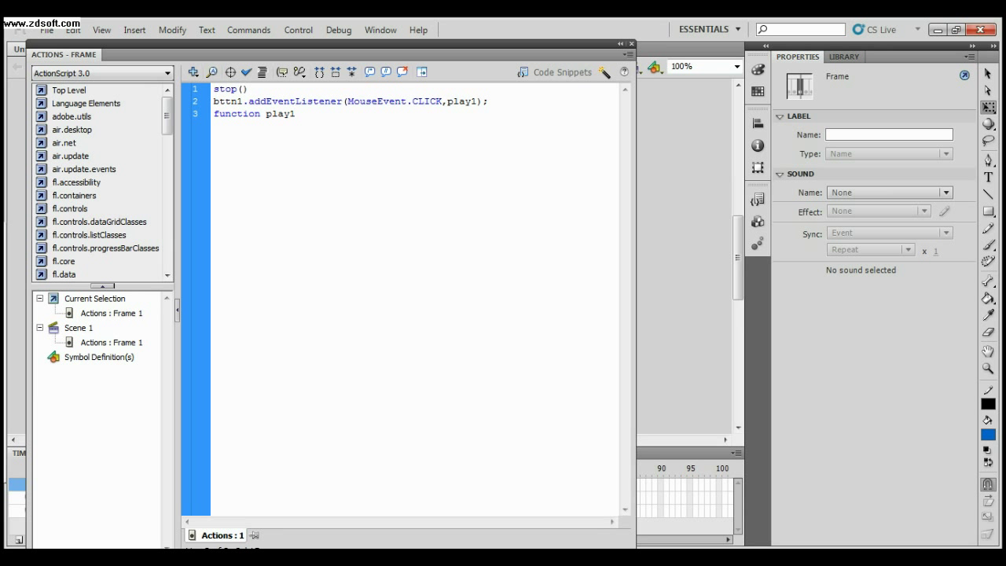
pyautogui.write('(event:')
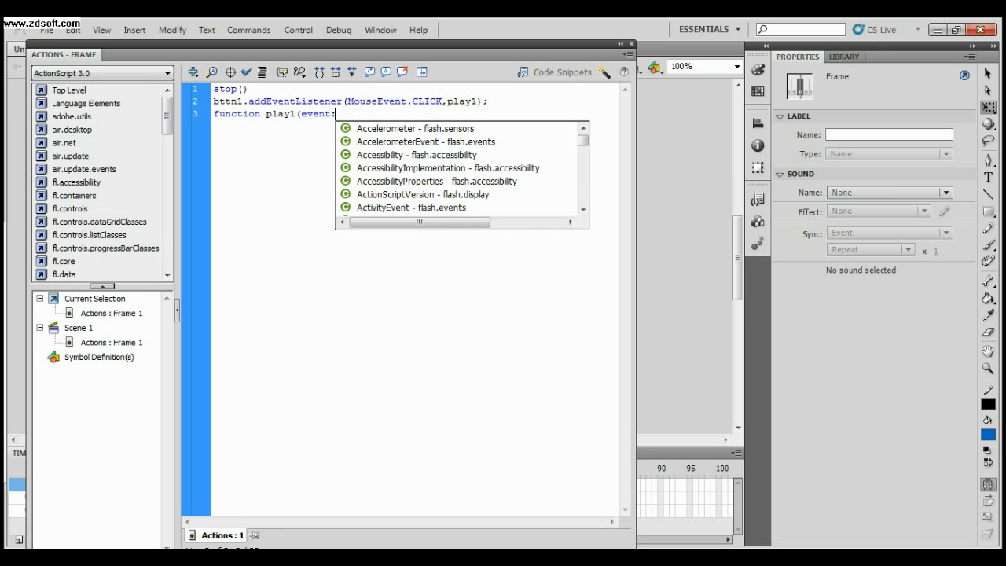
pyautogui.hotkey('alt', 'Tab')
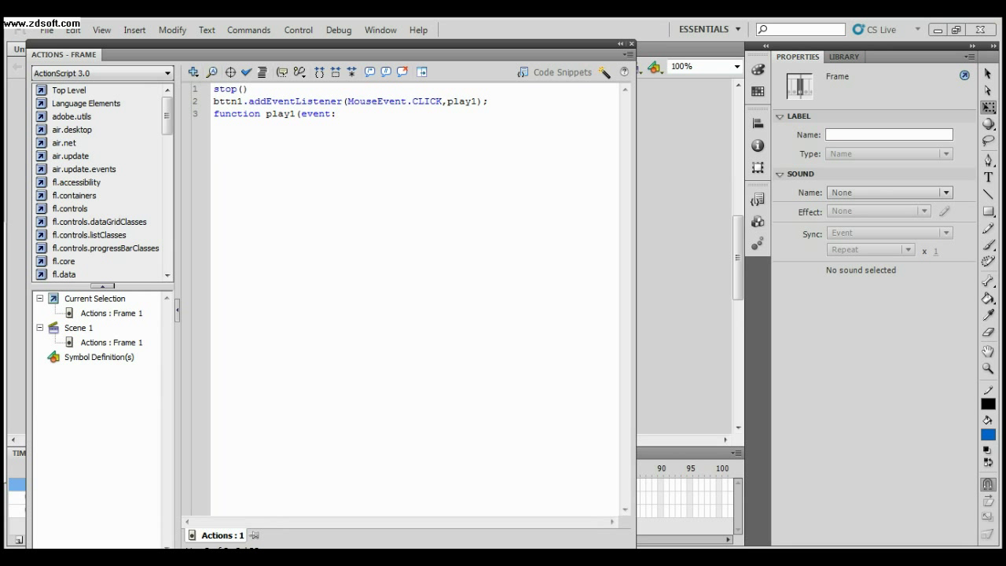
pyautogui.hotkey('alt', 'Tab')
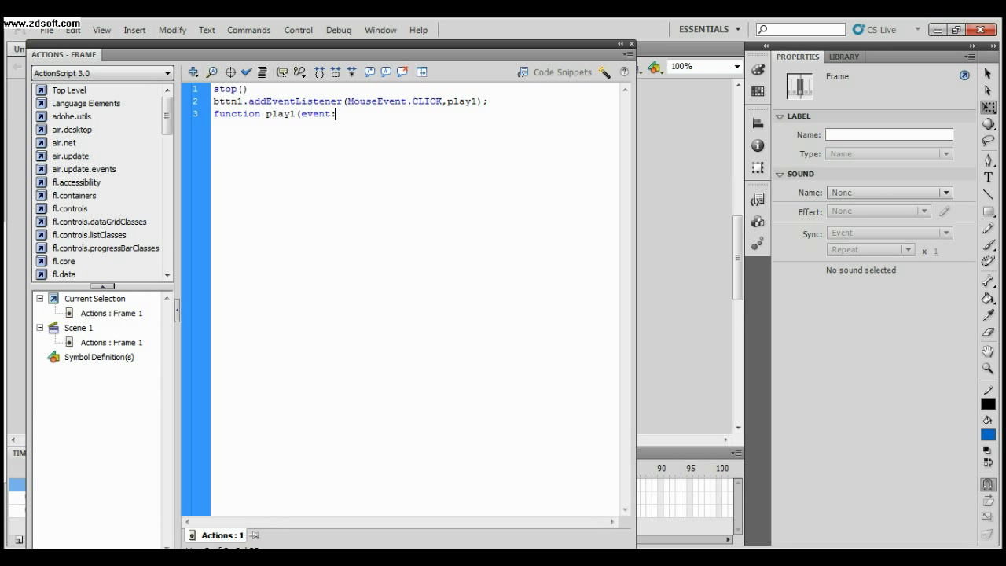
pyautogui.write('MouseEvent):')
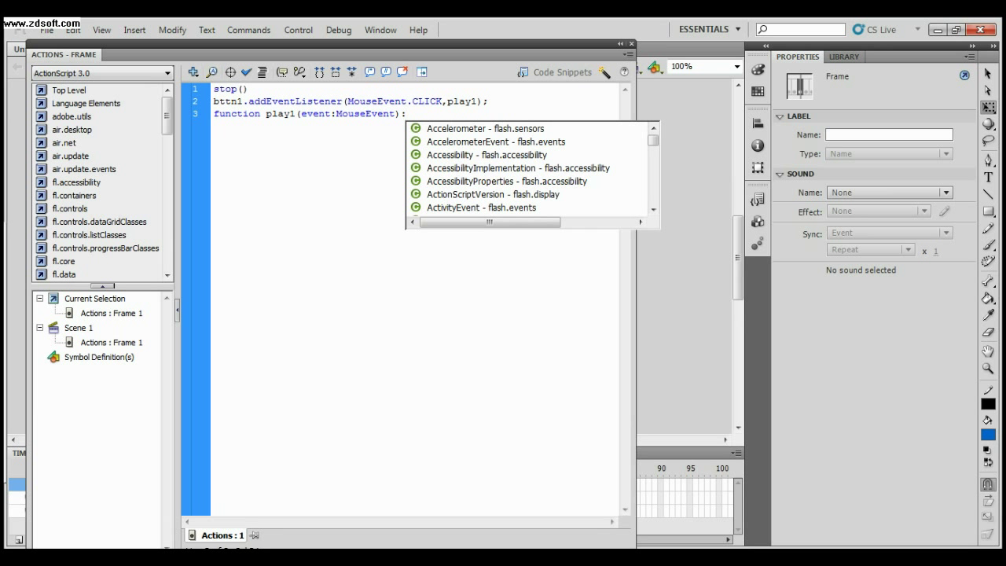
pyautogui.write('void')
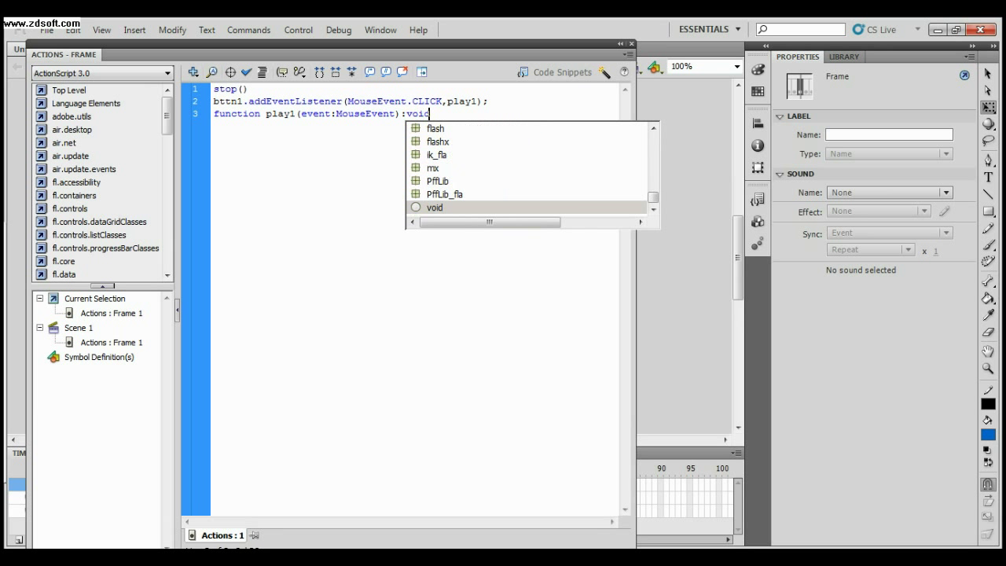
pyautogui.write('{')
# Step: Write the play1 function body as gotoAndStop("slide");
pyautogui.press('Return')
pyautogui.write('gotoAn')
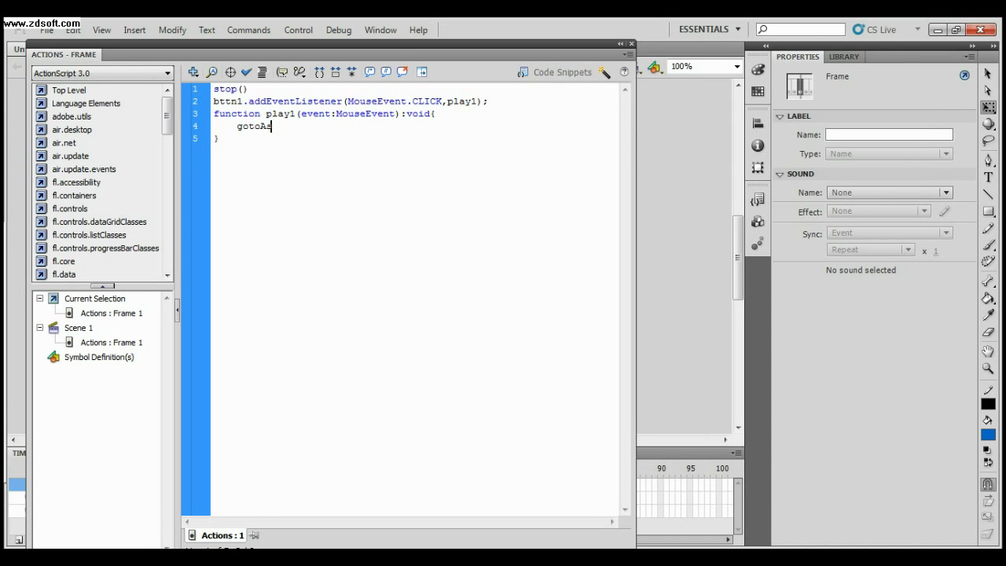
pyautogui.press('BackSpace')
pyautogui.write('nd')
pyautogui.hotkey('alt', 's')
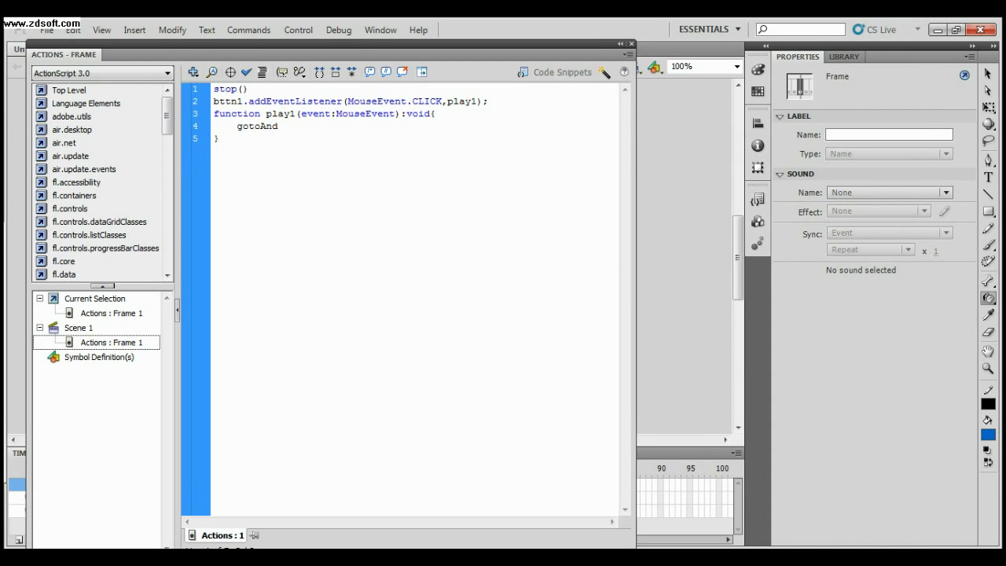
pyautogui.write('Stop()')
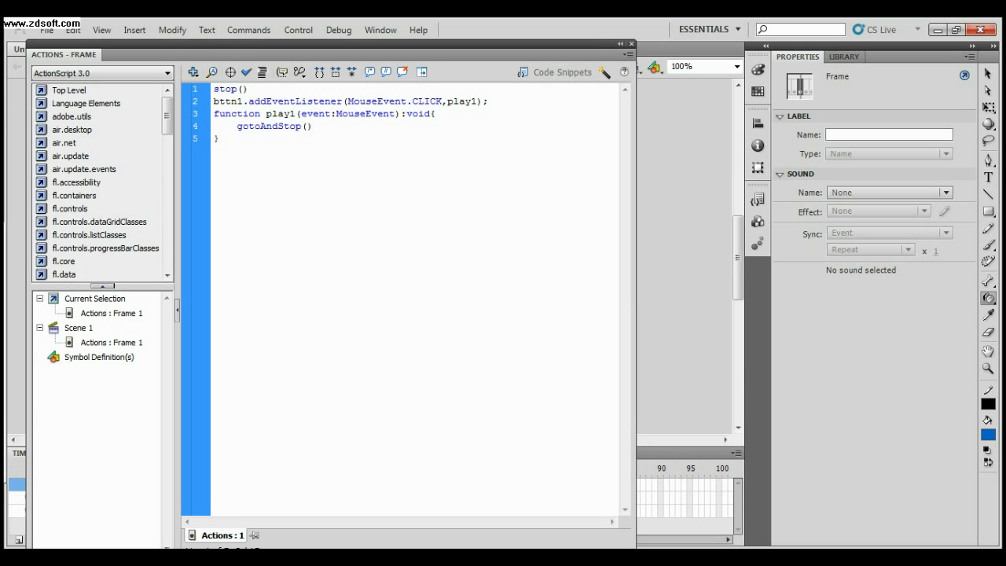
pyautogui.press('Left')
pyautogui.write('""')
pyautogui.press('Left')
pyautogui.write('s1ide')
pyautogui.press('Right')
pyautogui.press('Right')
pyautogui.write(';')
# Step: Copy the bttn1 listener together with its play1 function and paste three copies below it
pyautogui.moveTo(215, 101); pyautogui.dragTo(228, 139)
pyautogui.hotkey('ctrl', 'c')
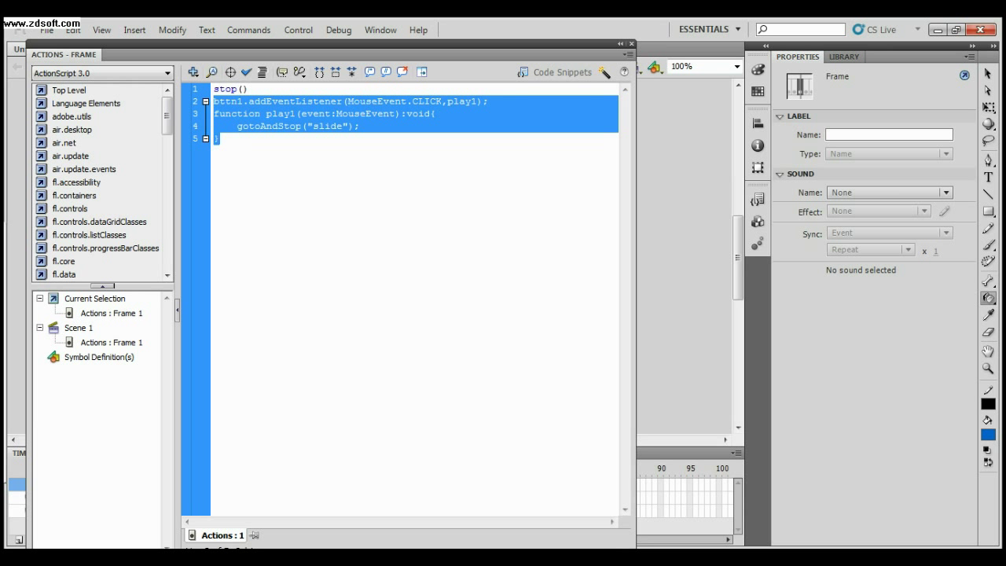
pyautogui.click(220, 140)
pyautogui.press('Return')
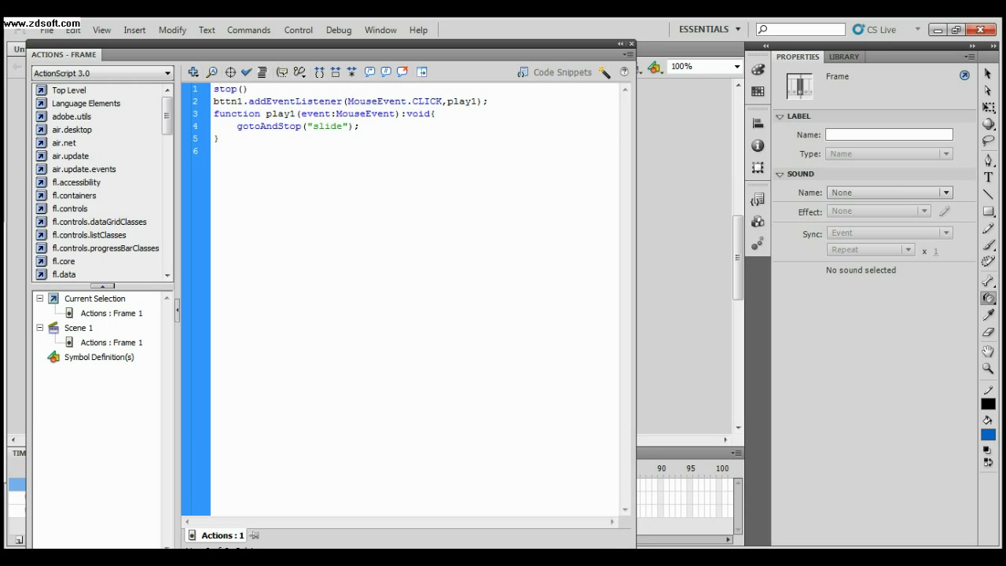
pyautogui.hotkey('ctrl', 'v')
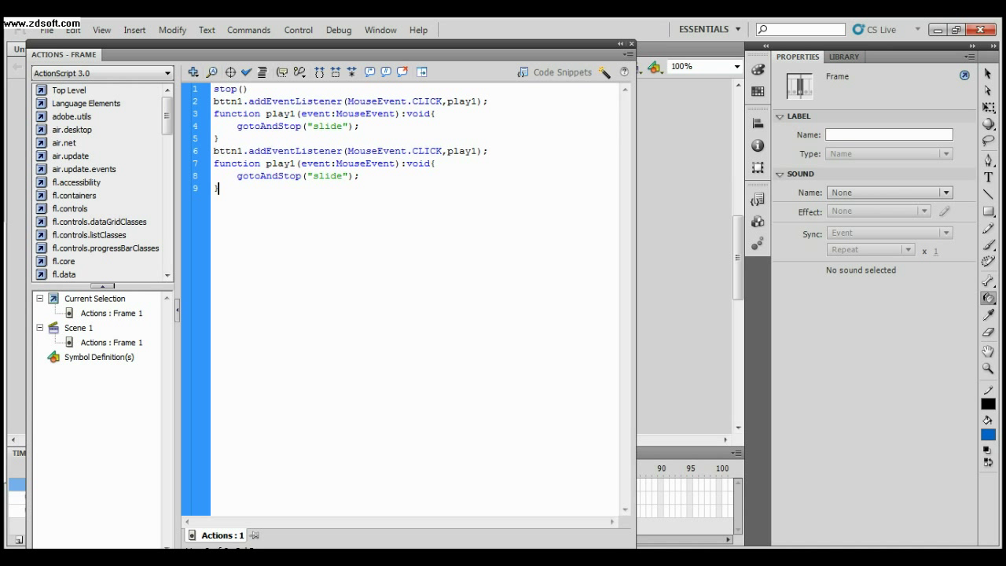
pyautogui.press('Return')
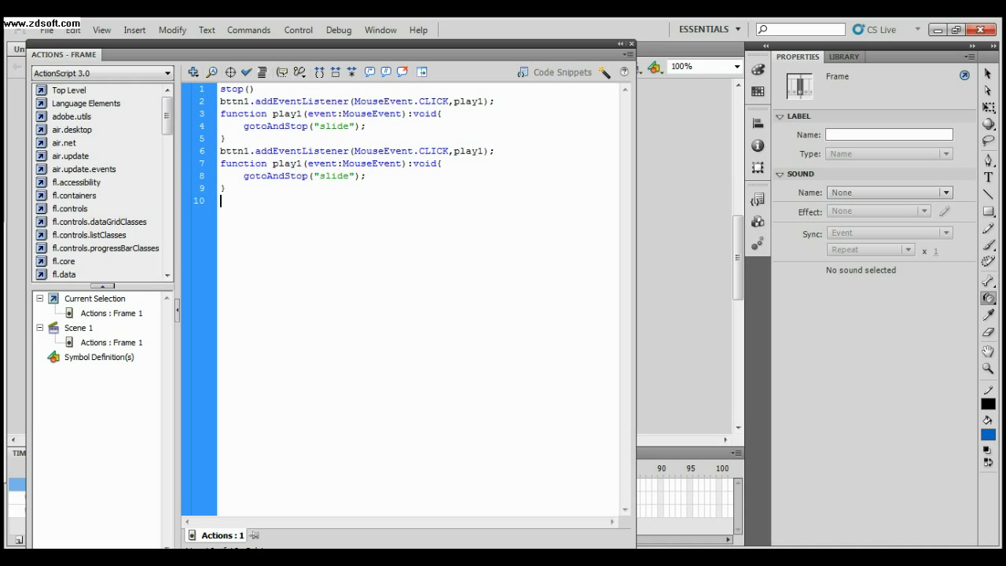
pyautogui.hotkey('ctrl', 'v')
pyautogui.press('Return')
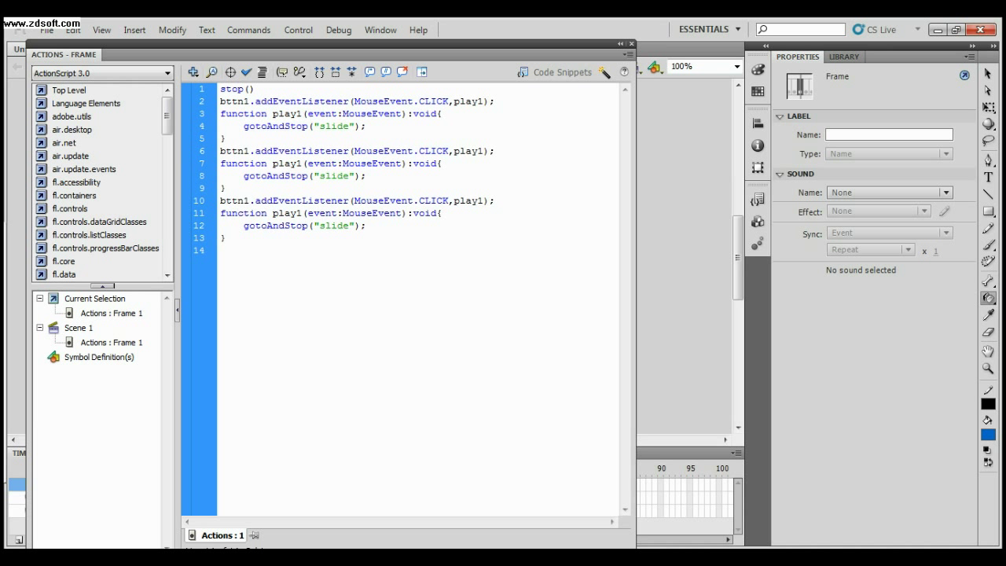
pyautogui.hotkey('ctrl', 'v')
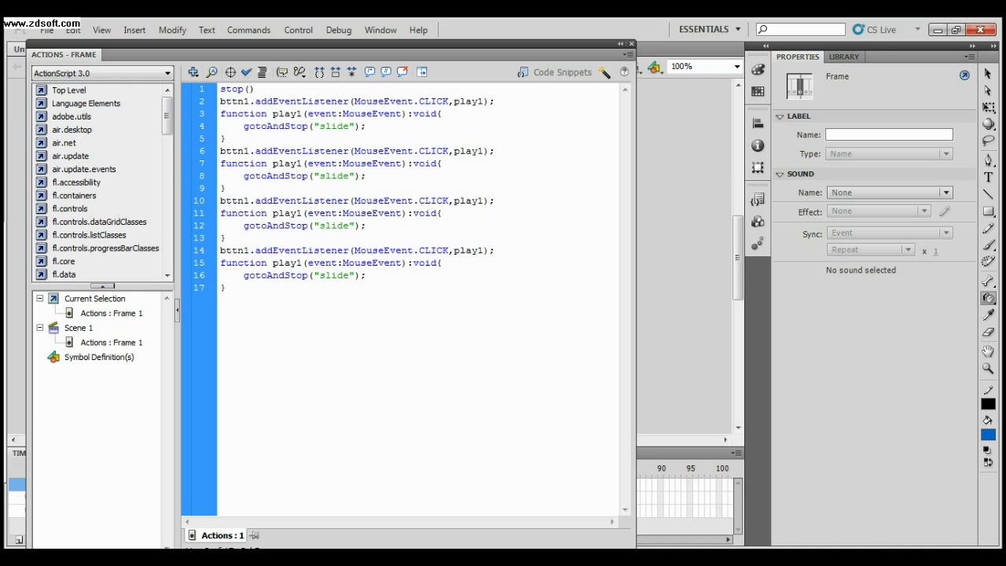
# Step: Renumber the second code block so its button is bttn2 and its listener and function use play2
pyautogui.moveTo(250, 151); pyautogui.dragTo(242, 151)
pyautogui.write('2')
pyautogui.moveTo(484, 151); pyautogui.dragTo(477, 151)
pyautogui.write('2')
pyautogui.moveTo(296, 163); pyautogui.dragTo(303, 164)
pyautogui.write('2')
# Step: Set the gotoAndStop targets to slide1 in the first code block and slide2 in the second
pyautogui.click(348, 176)
pyautogui.click(348, 126)
pyautogui.write('1')
pyautogui.click(348, 176)
pyautogui.write('2')
# Step: Renumber the third code block to use bttn3, play3 and slide3
pyautogui.moveTo(243, 201); pyautogui.dragTo(250, 200)
pyautogui.write('3')
pyautogui.moveTo(476, 200); pyautogui.dragTo(485, 200)
pyautogui.write('3')
pyautogui.moveTo(294, 213); pyautogui.dragTo(302, 213)
pyautogui.write('33')
# Step: Renumber the fourth code block to use bttn4, play4 and slide4
pyautogui.moveTo(243, 250); pyautogui.dragTo(249, 250)
pyautogui.write('4')
pyautogui.moveTo(476, 250); pyautogui.dragTo(484, 250)
pyautogui.write('4')
pyautogui.moveTo(294, 262); pyautogui.dragTo(302, 262)
pyautogui.write('4')
pyautogui.click(343, 275)
pyautogui.write('4')
# Step: Close the script editor and test the gallery movie
pyautogui.click(225, 288)
pyautogui.click(631, 44)
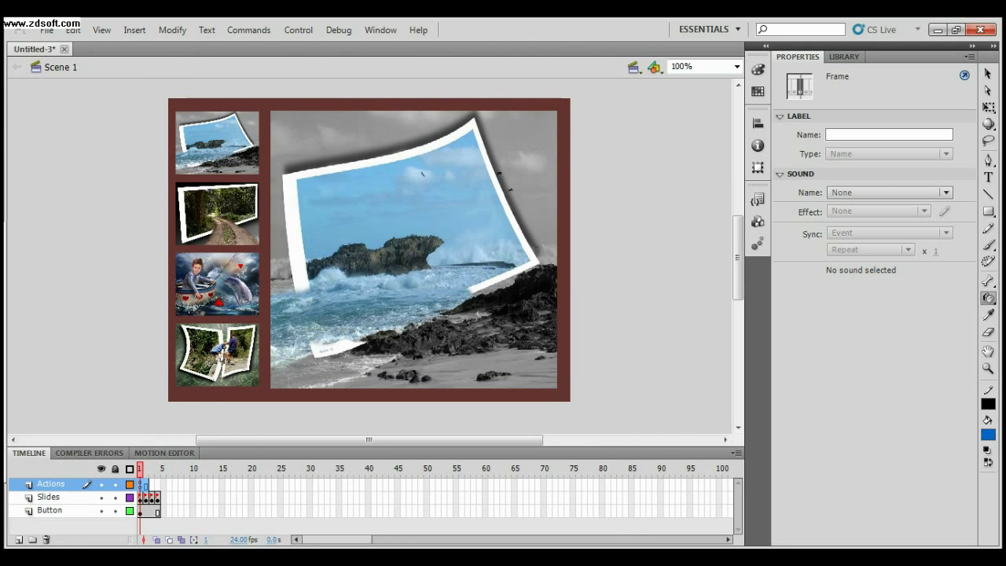
pyautogui.hotkey('ctrl', 'Return')
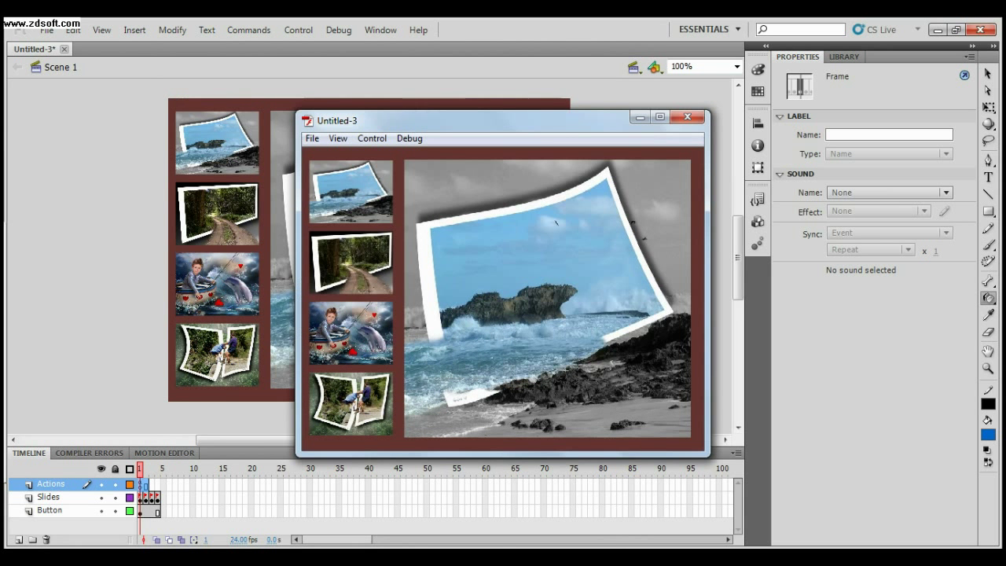